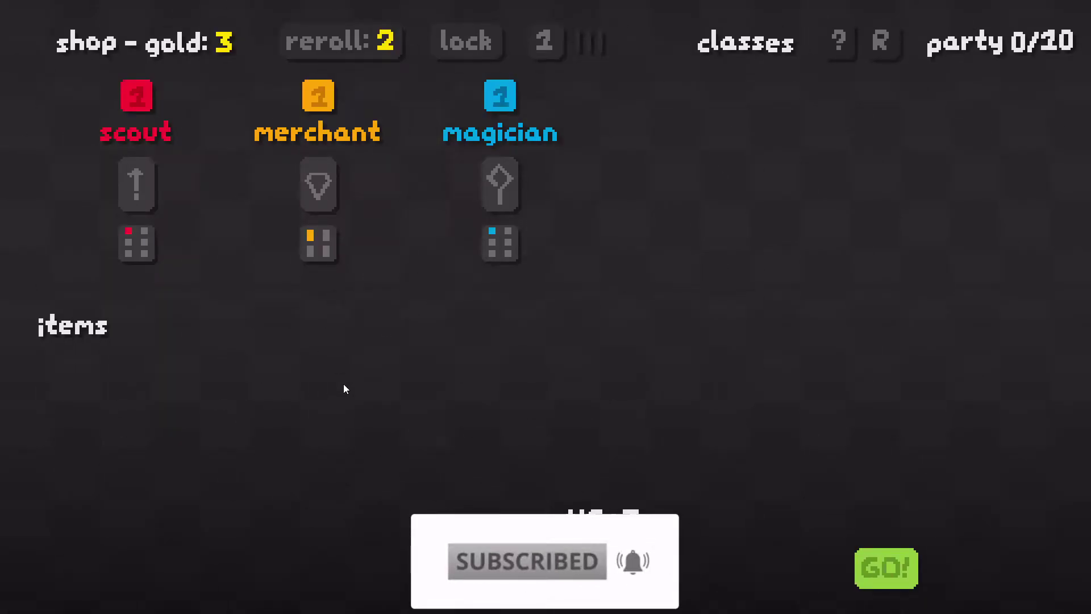
# - Check the options menu, then buy the scout, merchant and magician heroes
pyautogui.press('Escape')
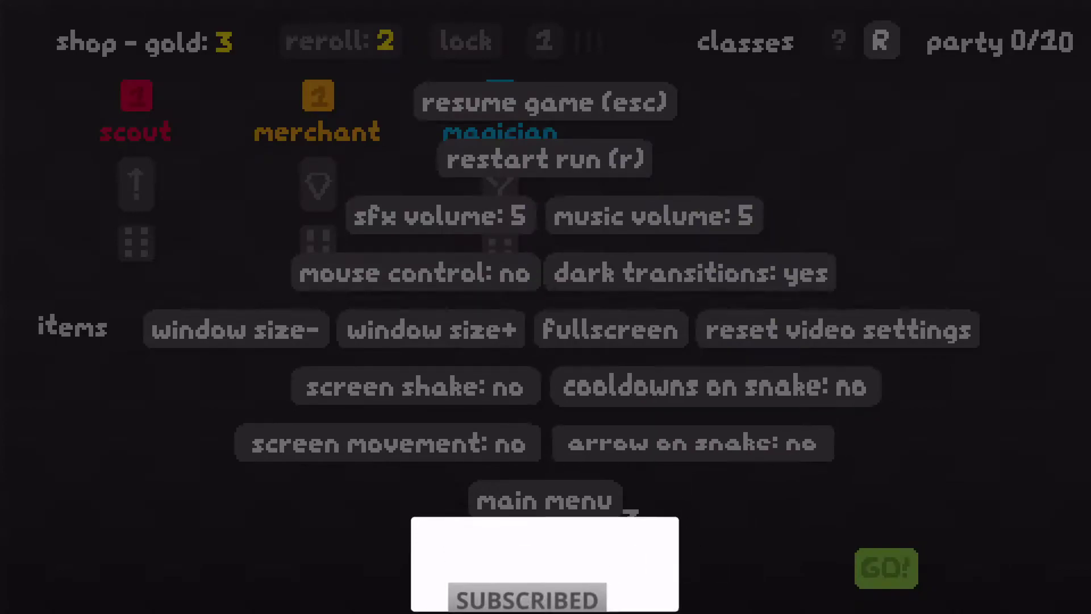
pyautogui.press('Escape')
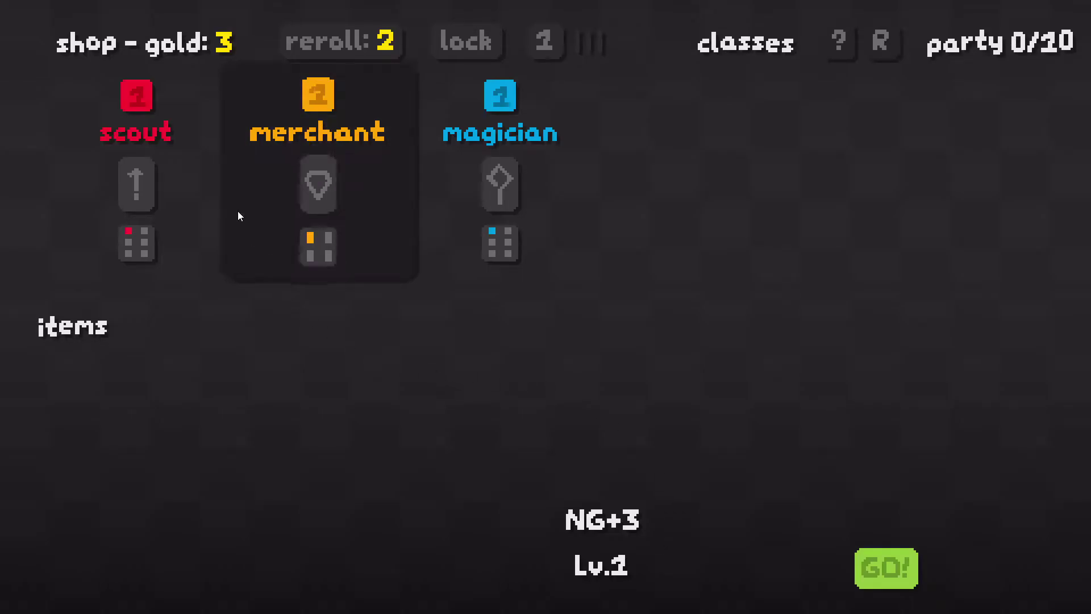
pyautogui.click(137, 183)
pyautogui.click(318, 183)
pyautogui.click(500, 183)
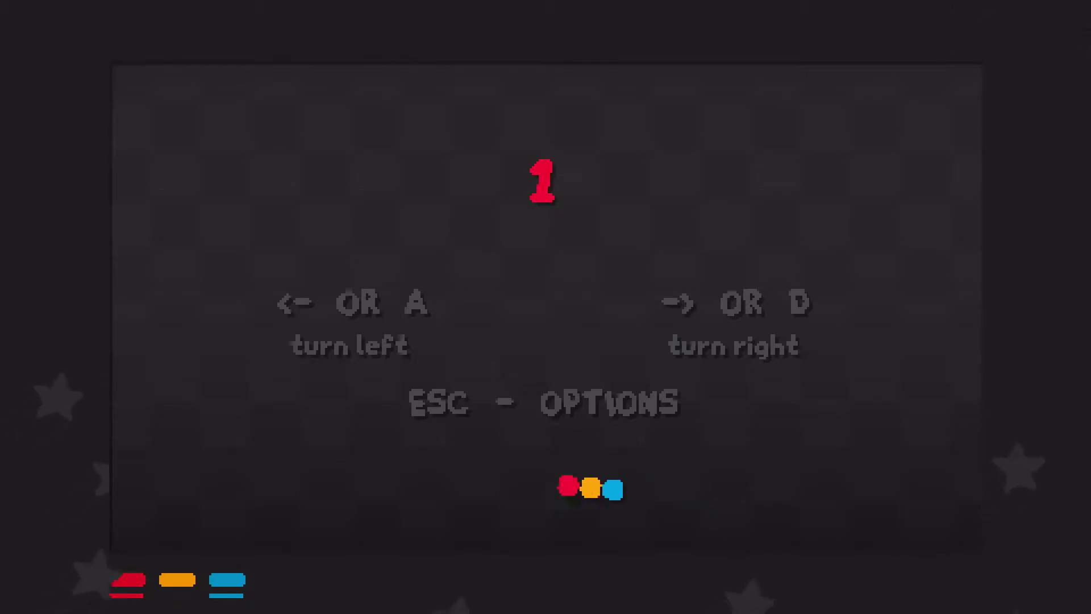
# - Steer the three-hero snake through Lv.1 waves 1/2 and 2/2
pyautogui.press('Right')
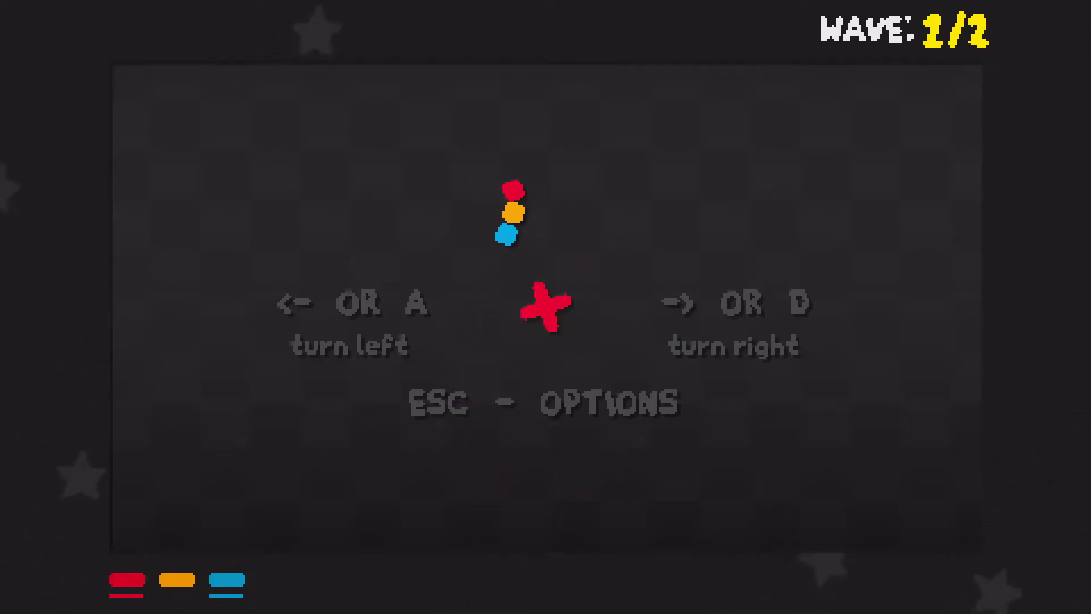
pyautogui.press('Left')
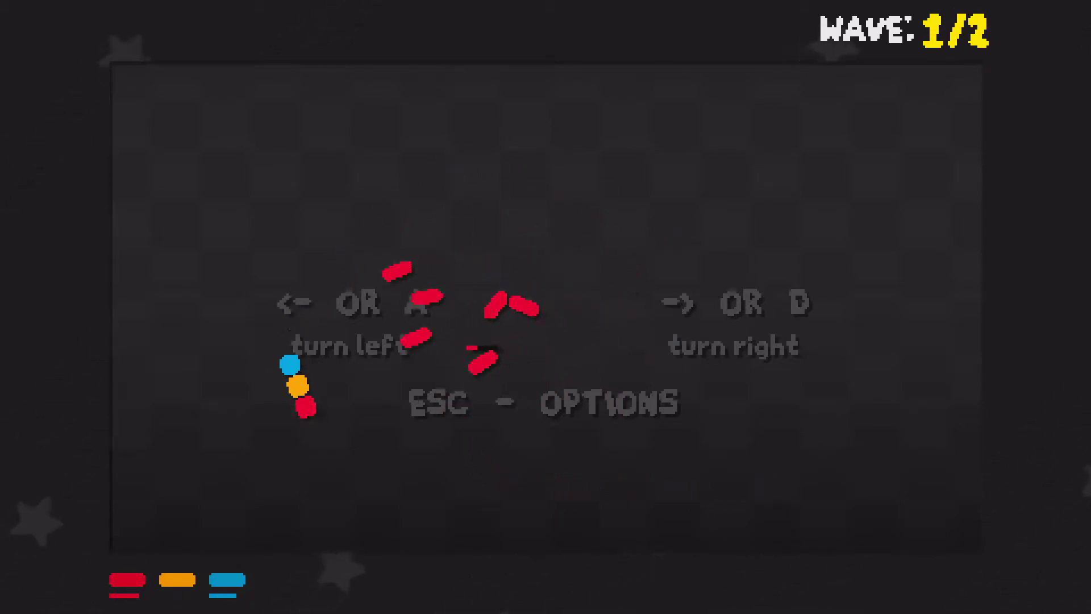
pyautogui.press('Left')
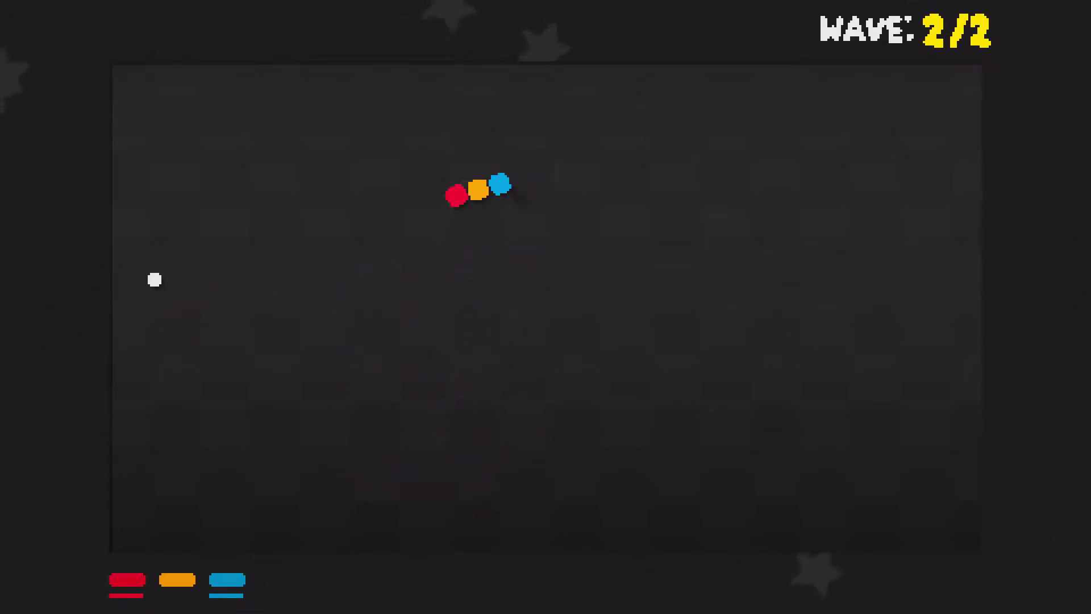
pyautogui.press('Left')
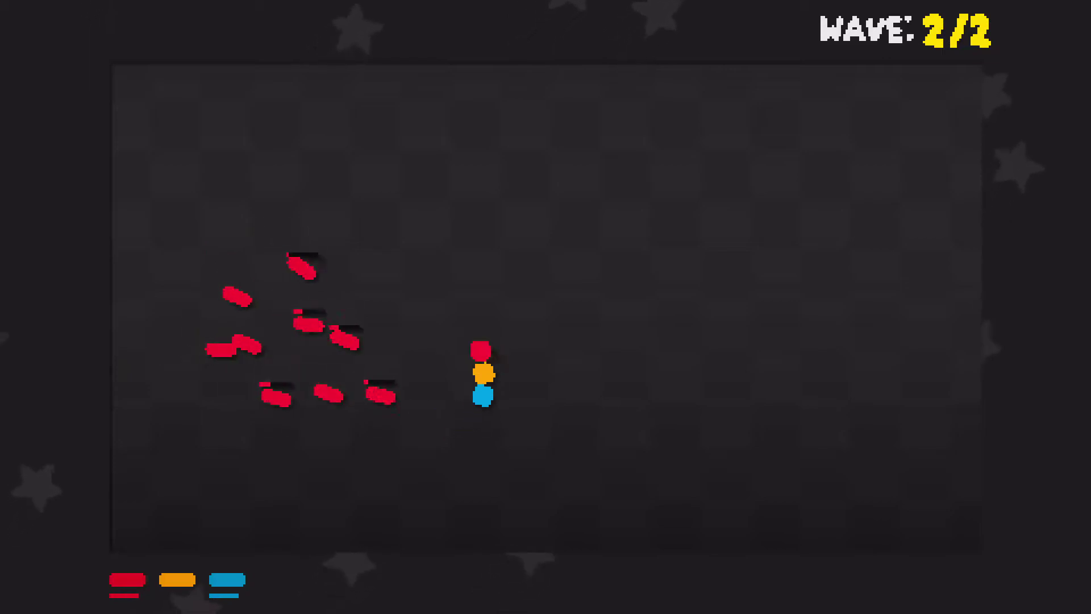
pyautogui.press('Right')
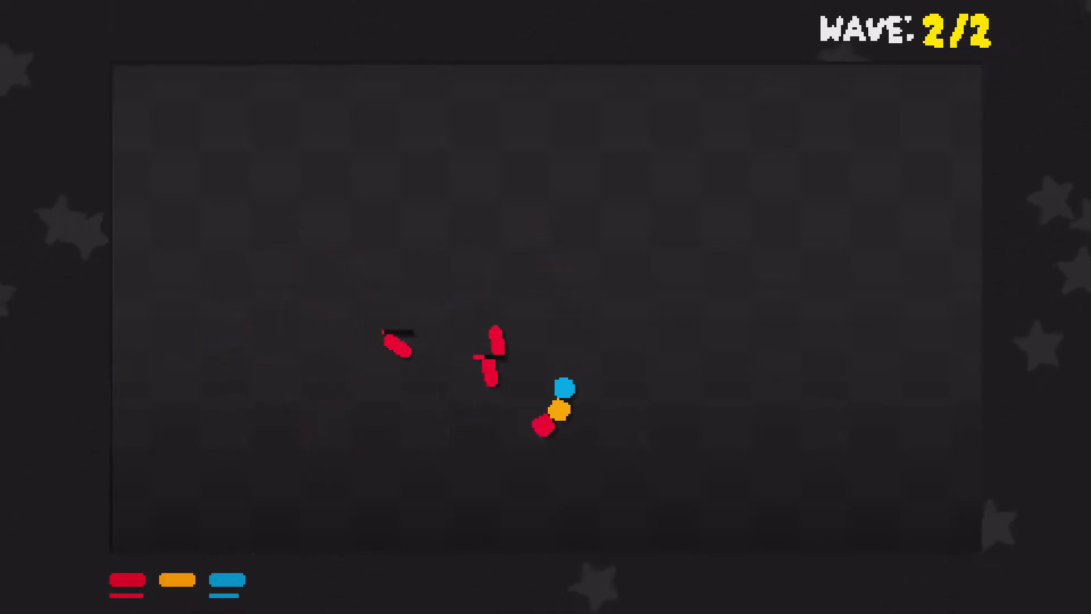
pyautogui.press('Right')
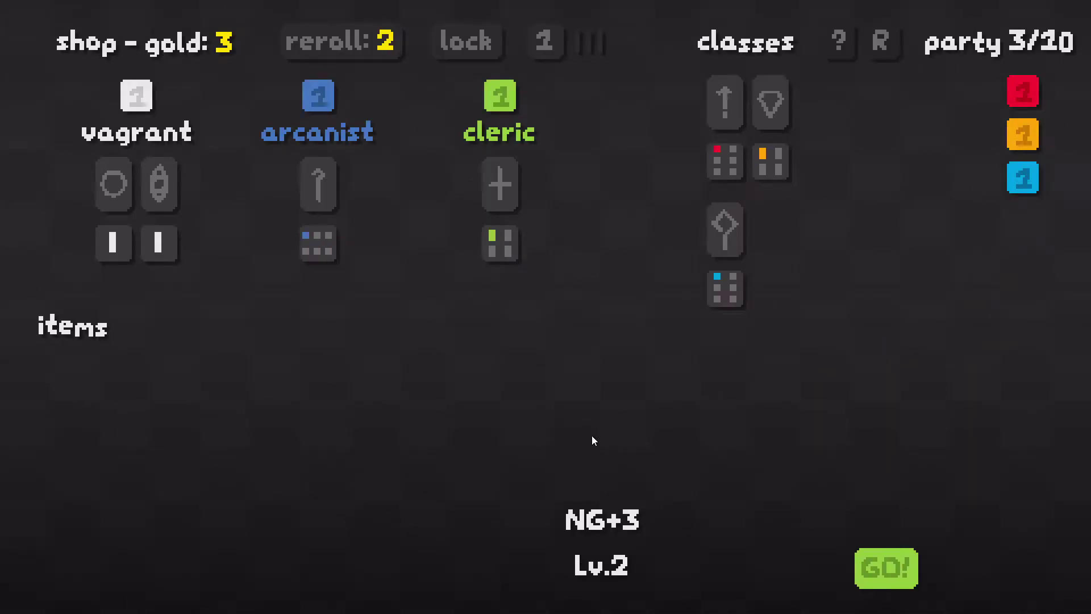
# - Recruit vagrant, arcanist and cleric, then steer into the first Lv.2 wave
pyautogui.click(136, 136)
pyautogui.click(256, 124)
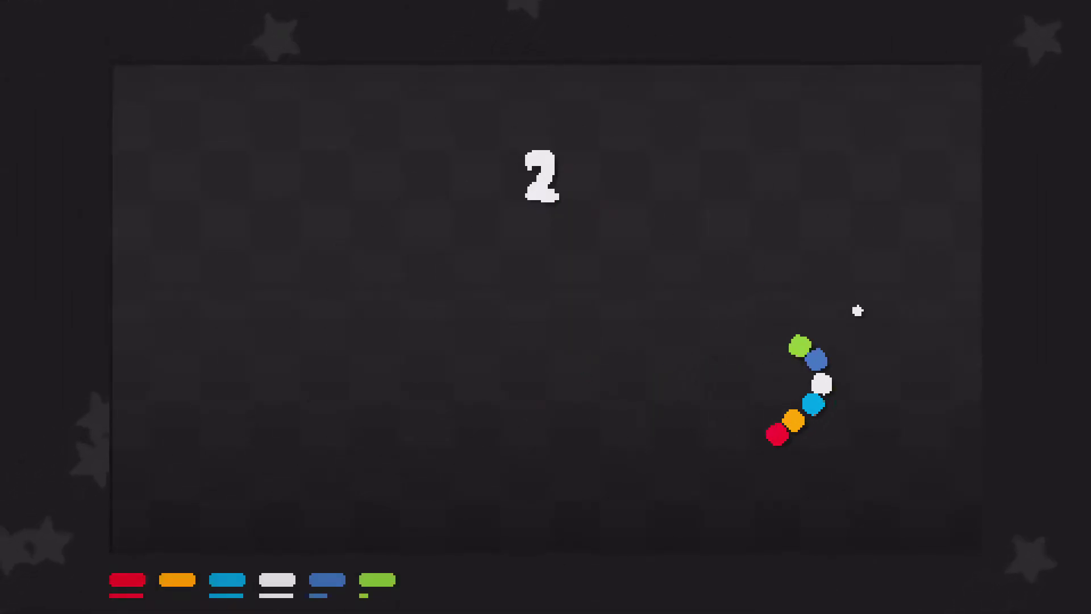
pyautogui.press('d')
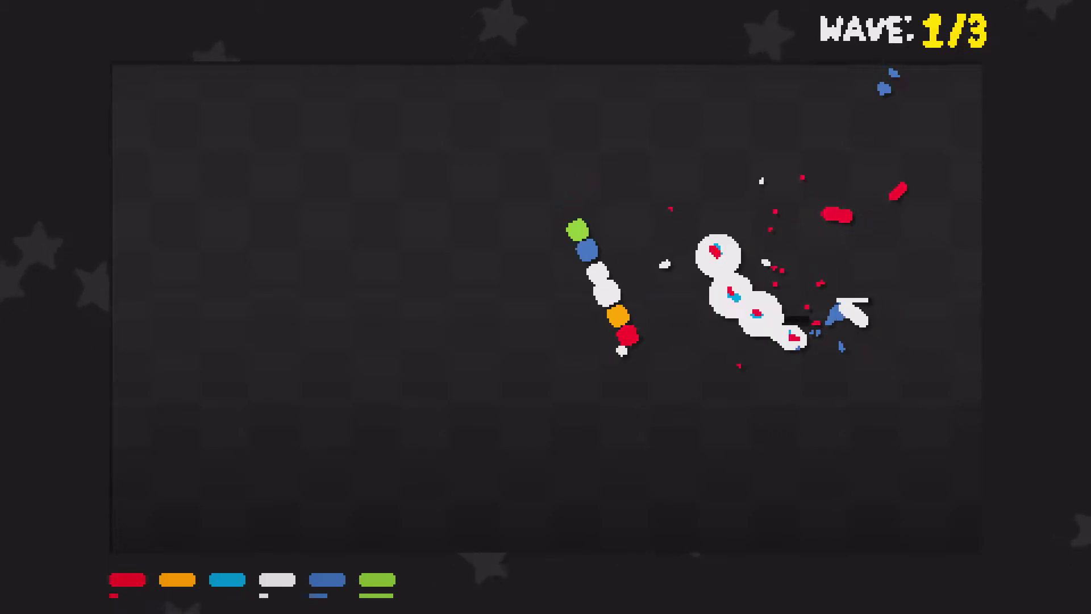
pyautogui.press('d')
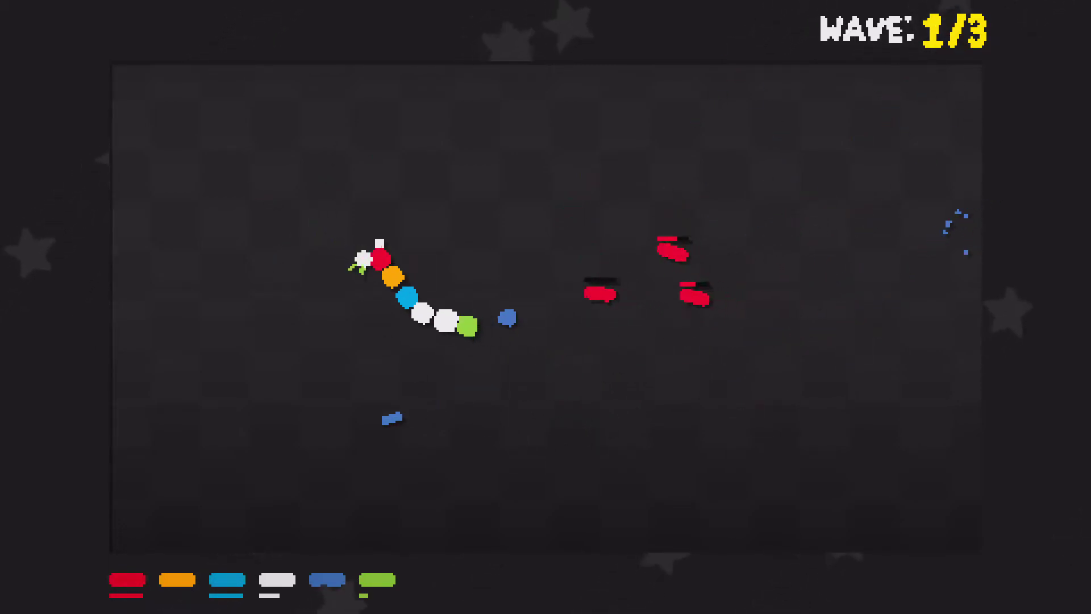
# - Weave the six-hero snake with A/D through the remaining Lv.2 waves to 3/3
pyautogui.press('a')
pyautogui.press('a')
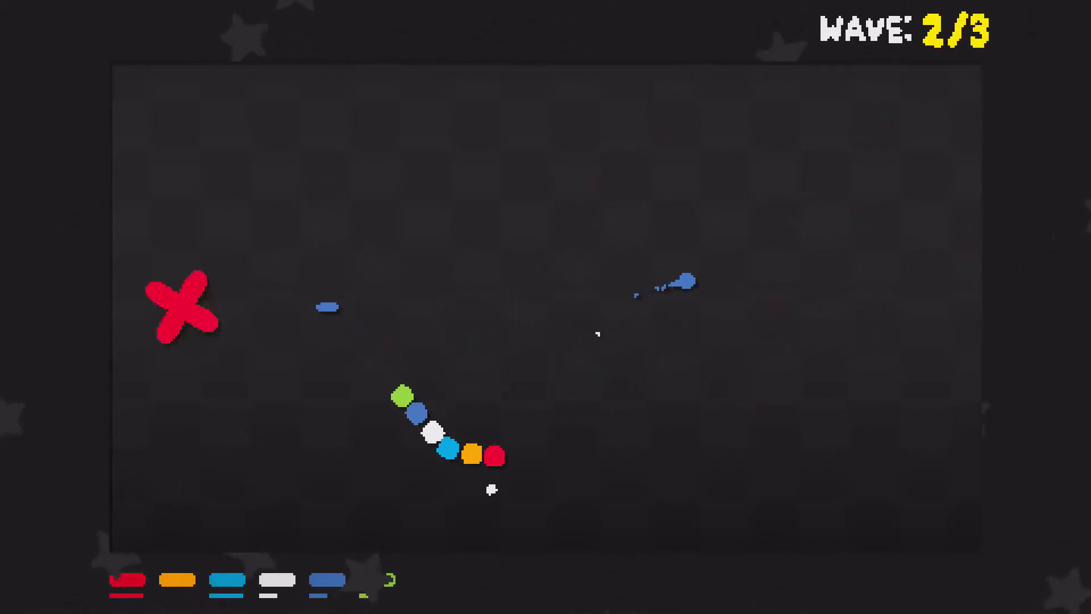
pyautogui.press('d')
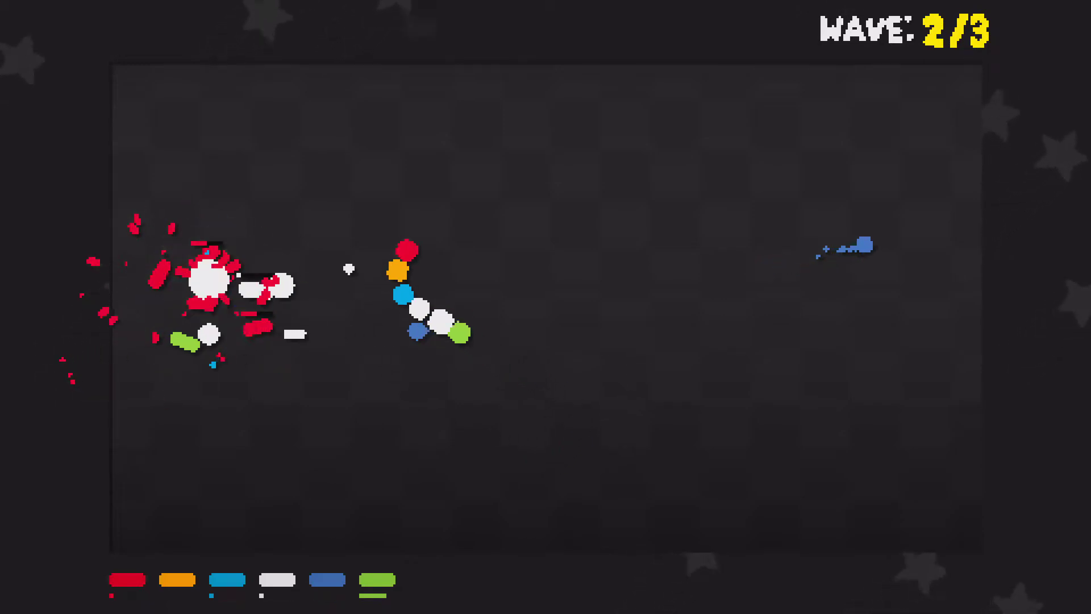
pyautogui.press('a')
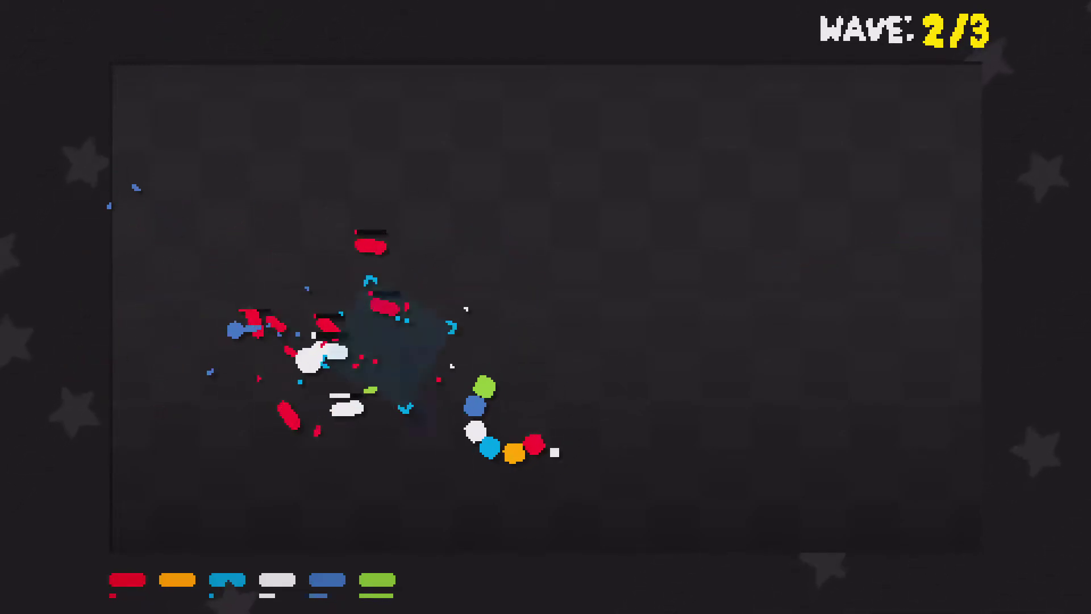
pyautogui.press('d')
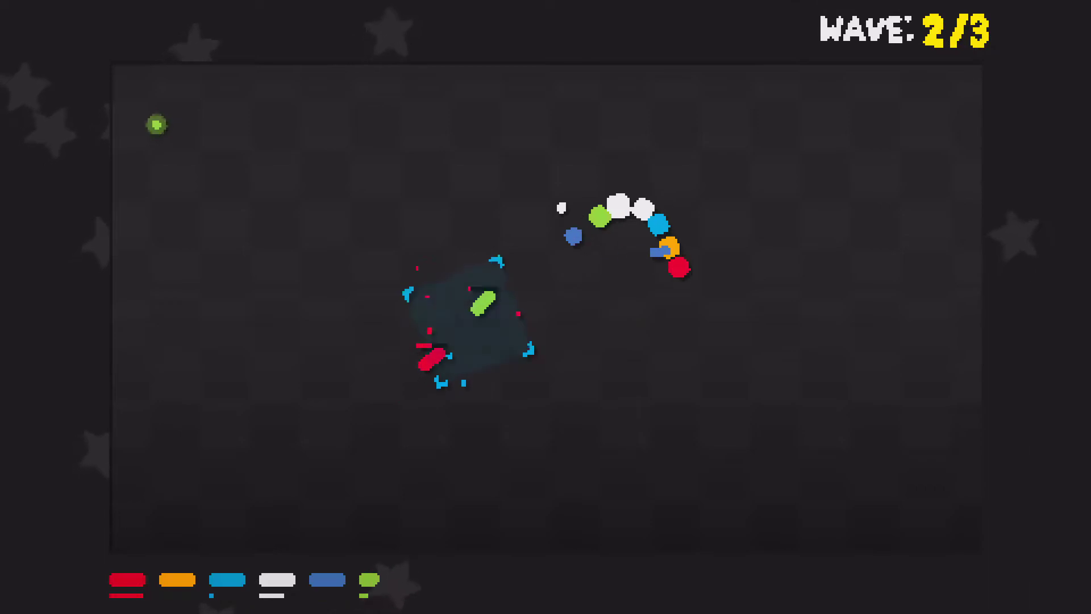
pyautogui.press('d')
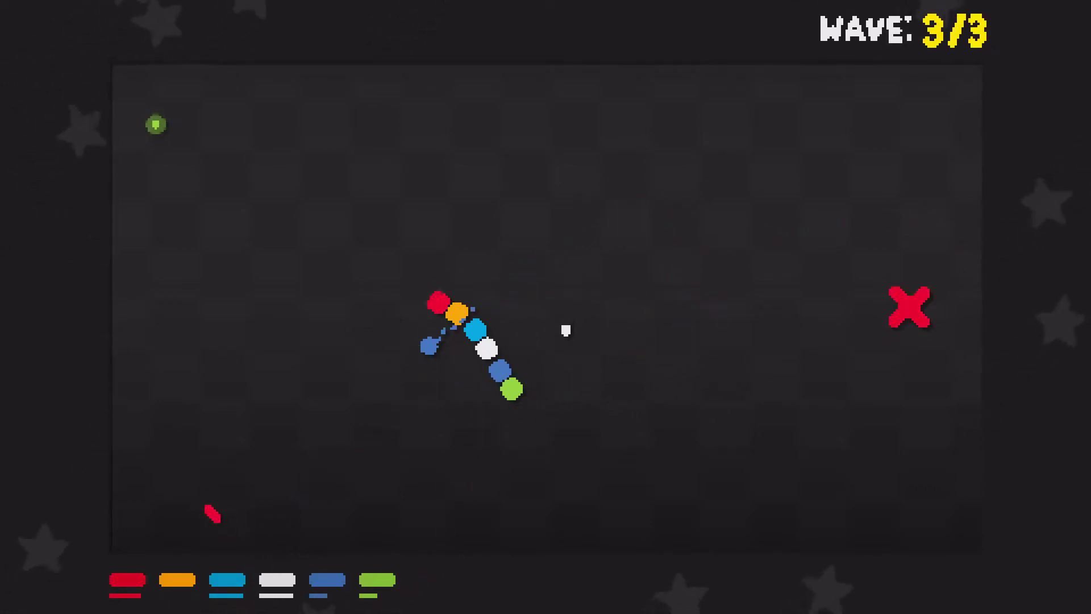
pyautogui.press('d')
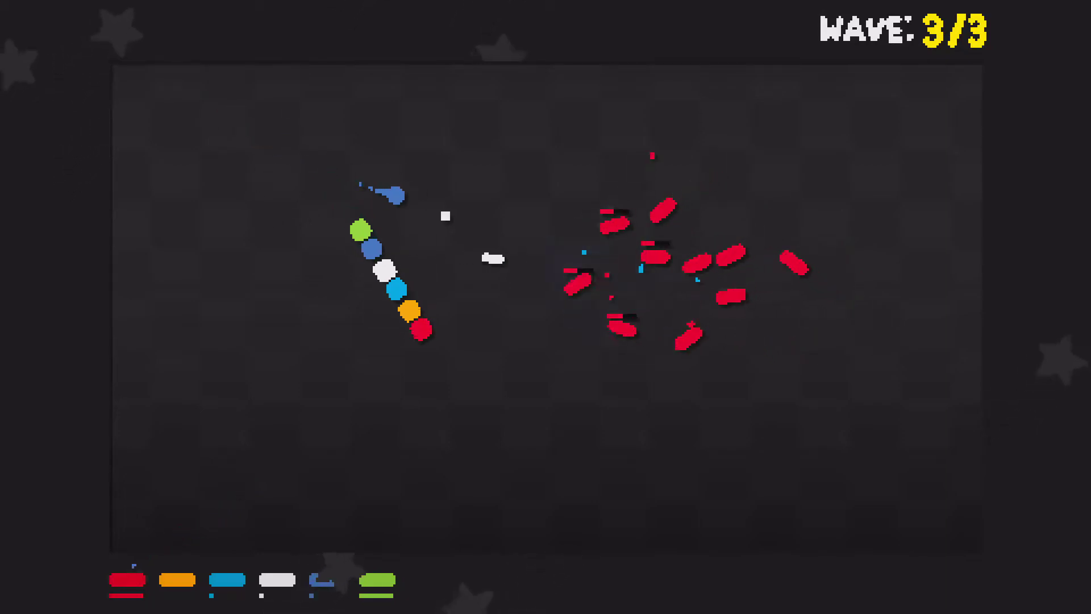
pyautogui.press('d')
pyautogui.press('a')
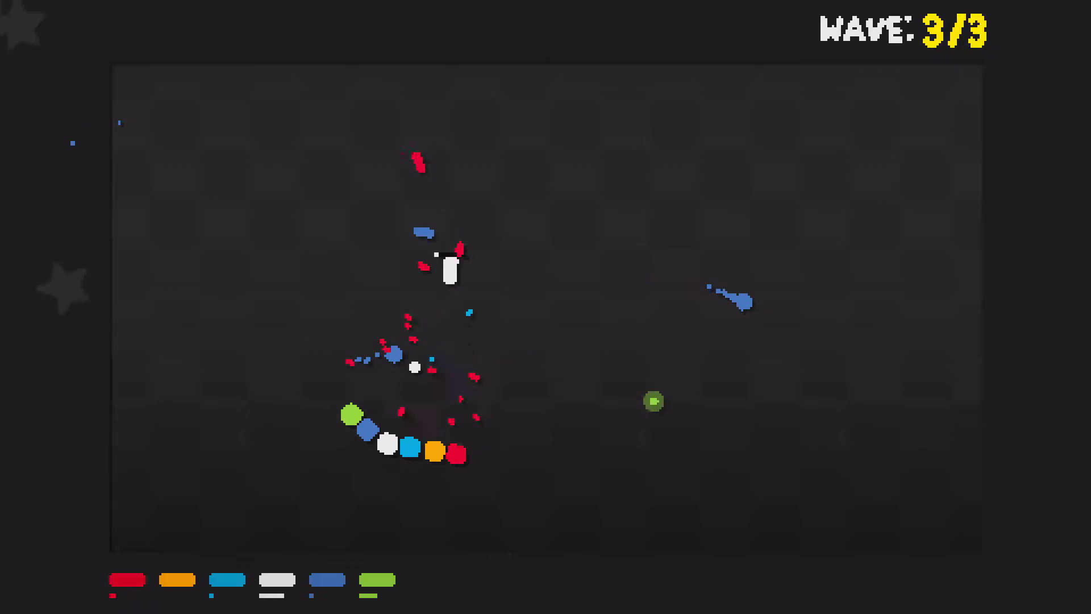
pyautogui.press('a')
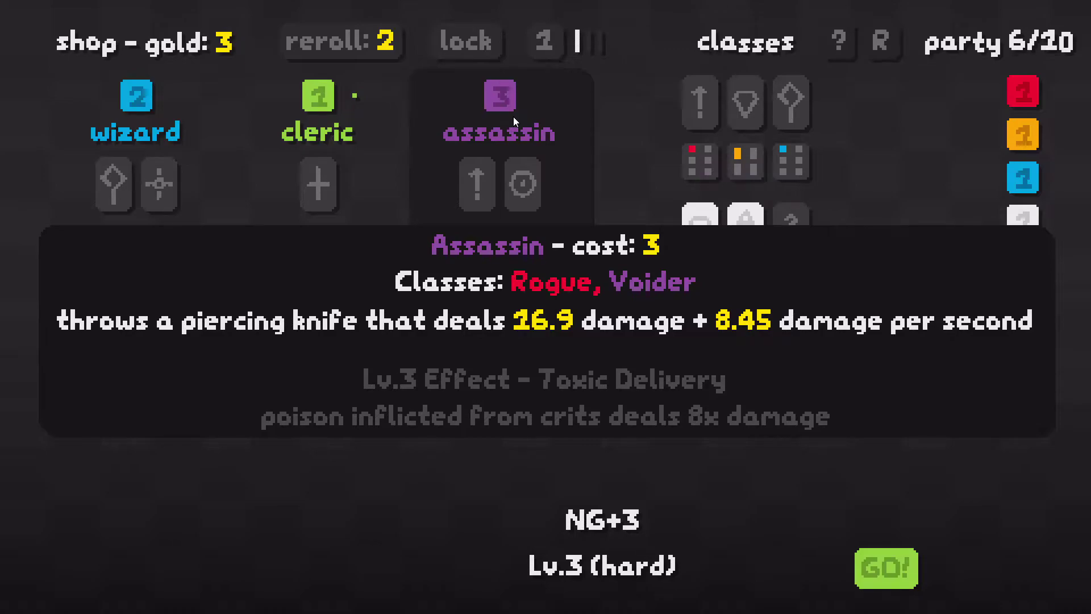
# - Add wizard as the seventh hero and start the four-wave arena
pyautogui.click(139, 125)
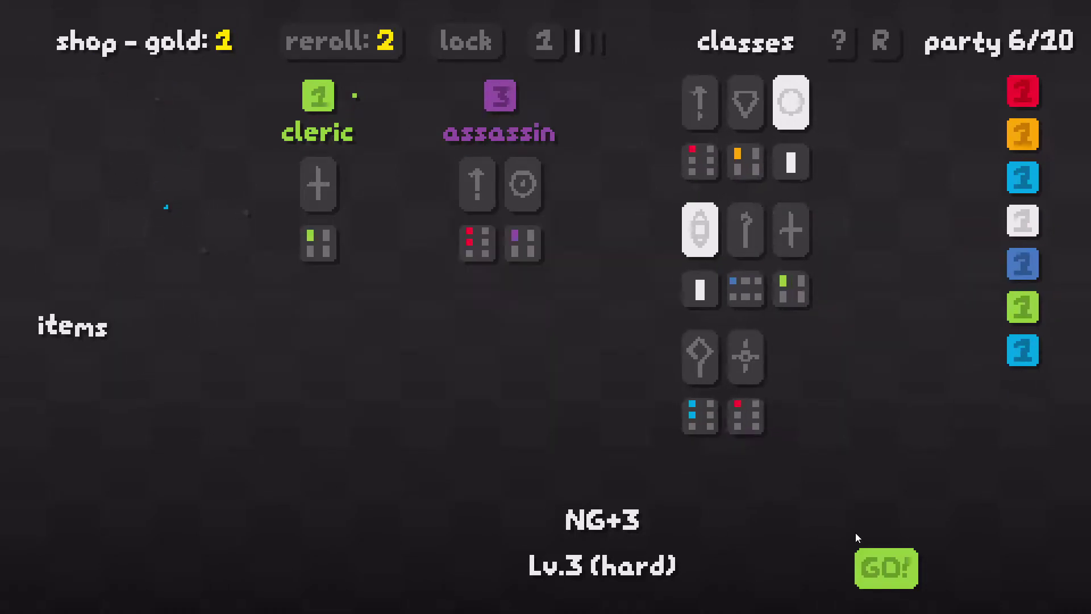
pyautogui.click(863, 564)
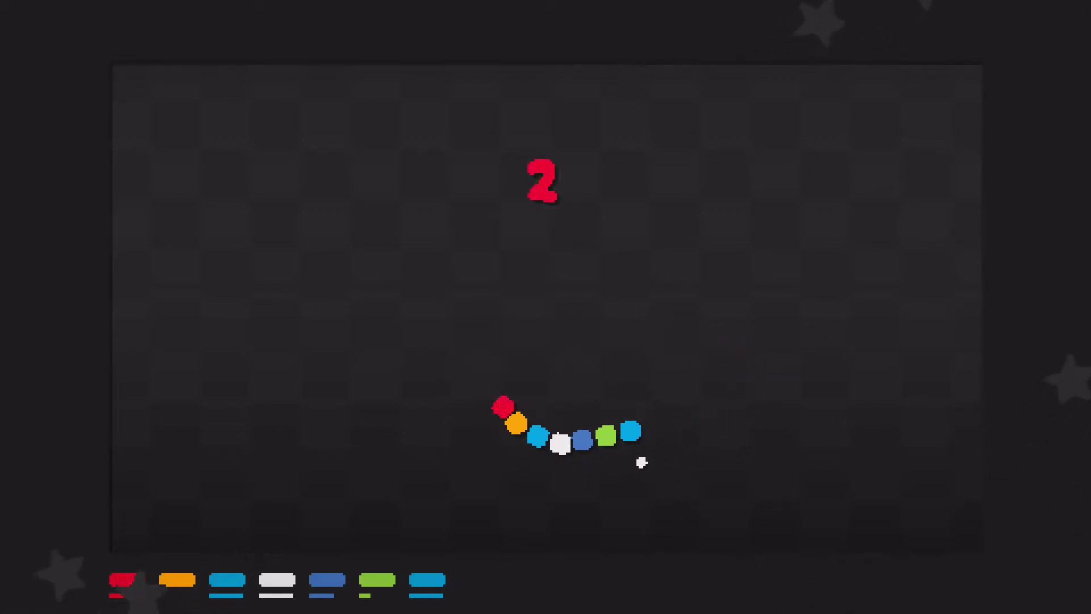
pyautogui.press('d')
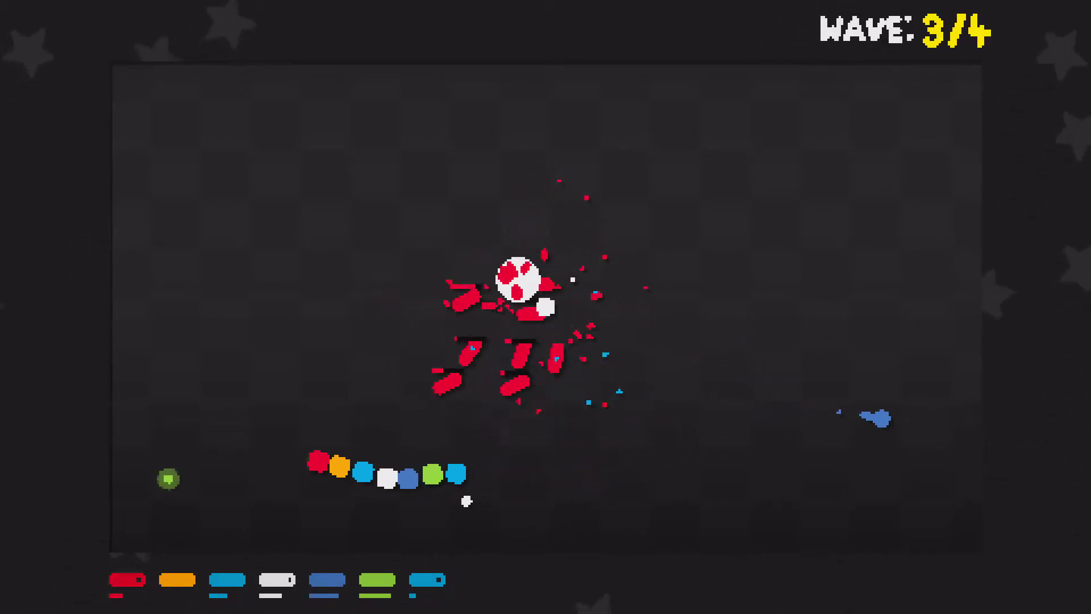
pyautogui.press('d')
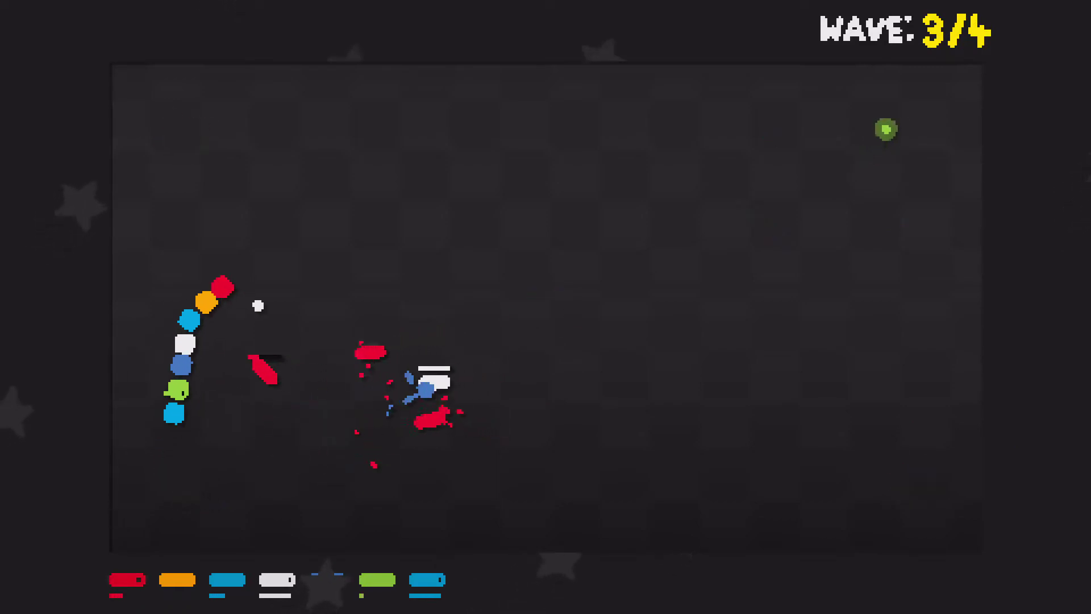
# - Circle the snake around enemy clusters through wave 4/4 until CHOOSE ONE appears
pyautogui.press('d')
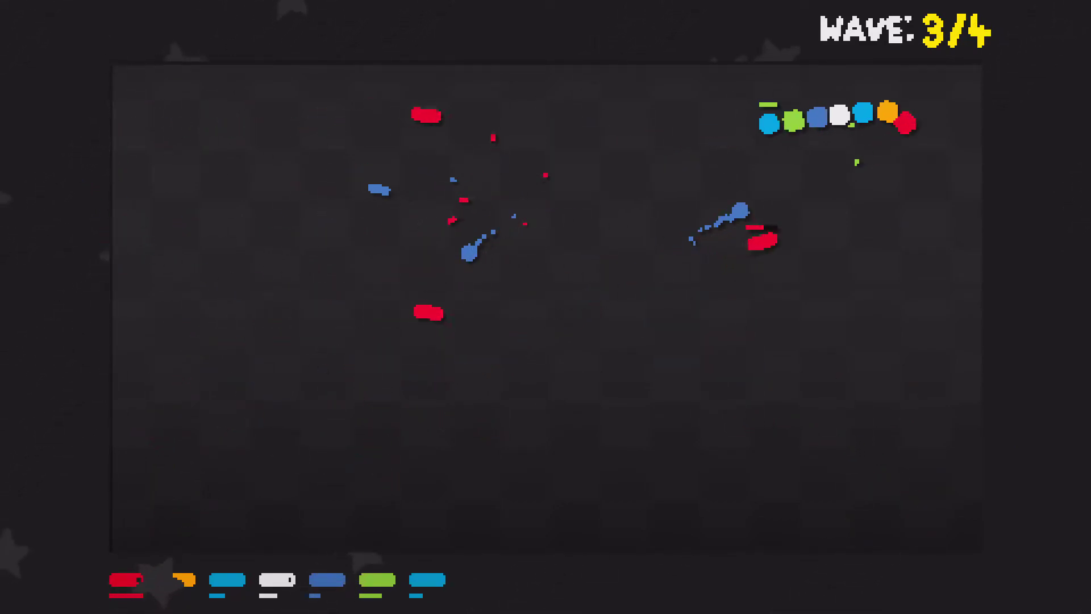
pyautogui.press('d')
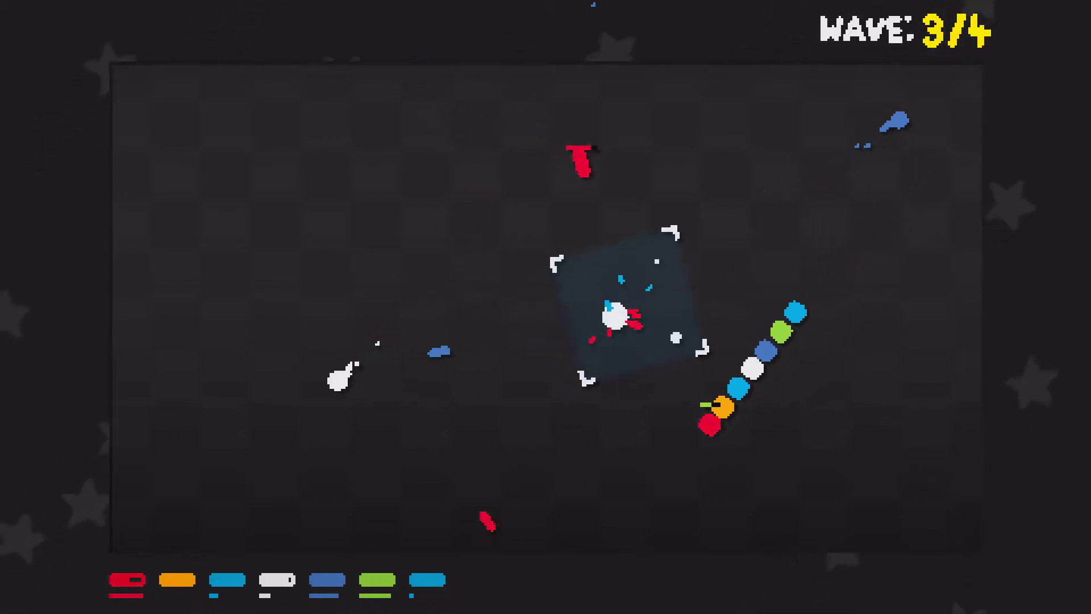
pyautogui.press('d')
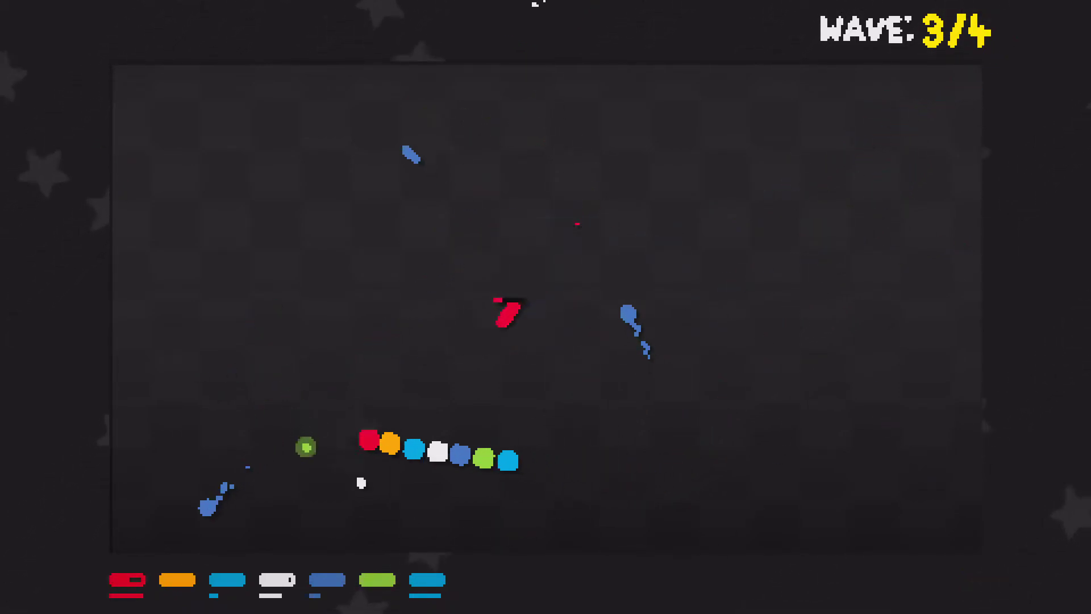
pyautogui.press('d')
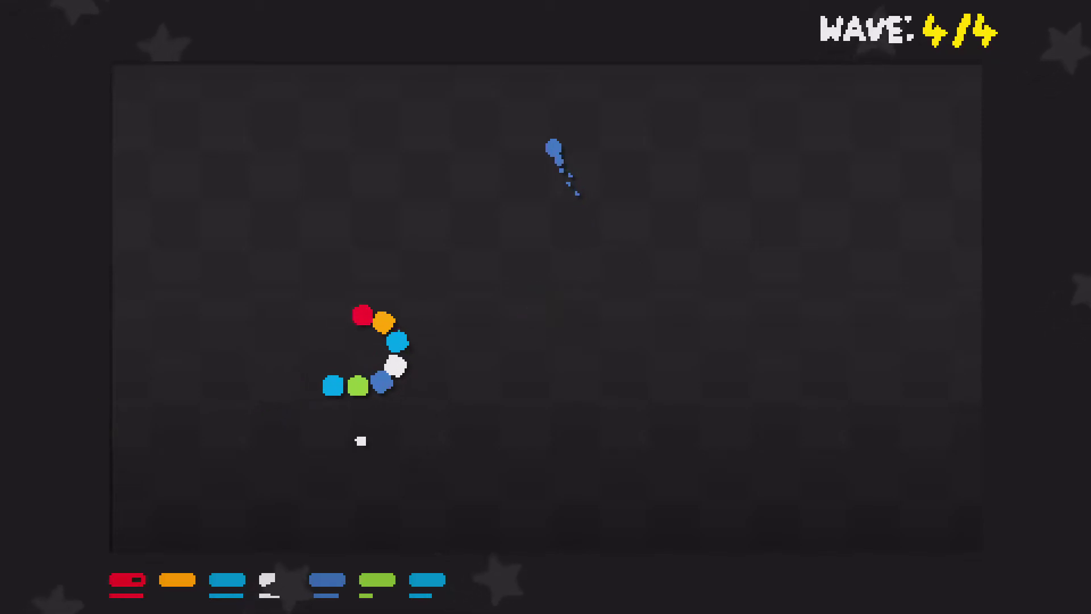
pyautogui.press('d')
pyautogui.press('a')
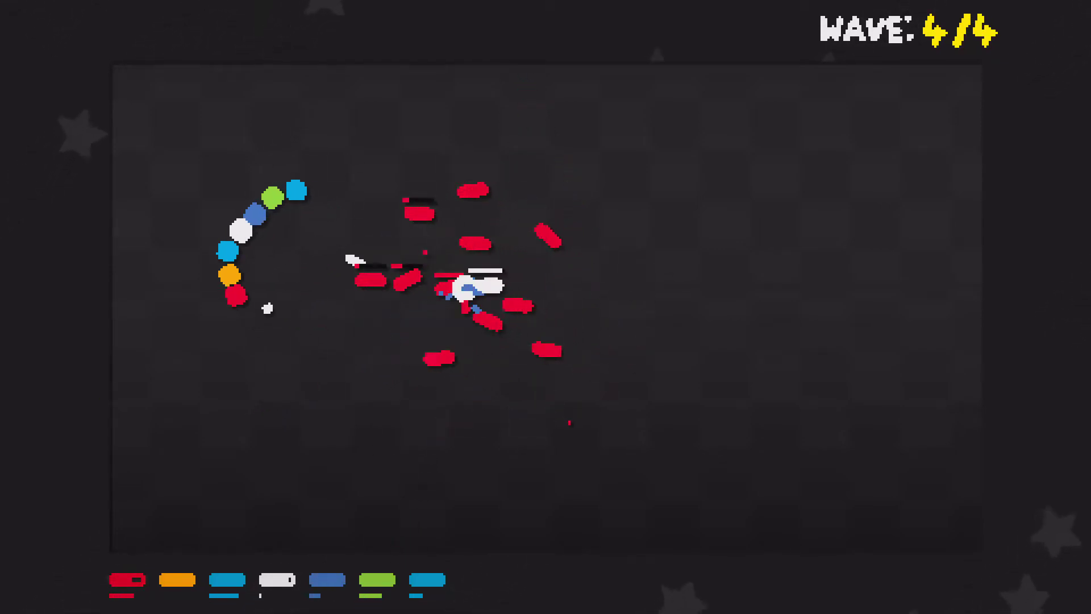
pyautogui.press('d')
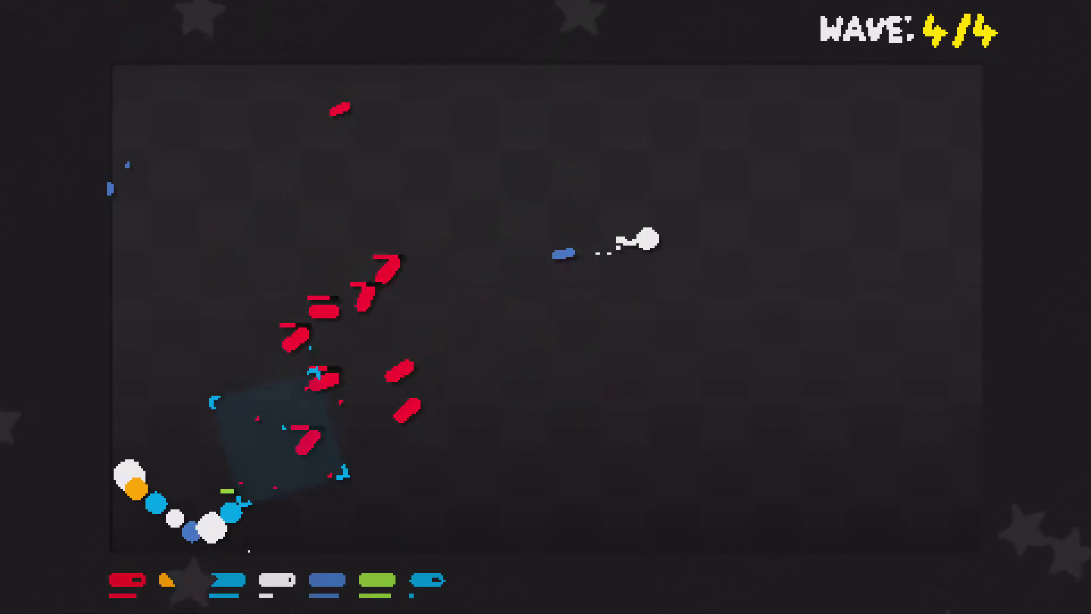
pyautogui.press('d')
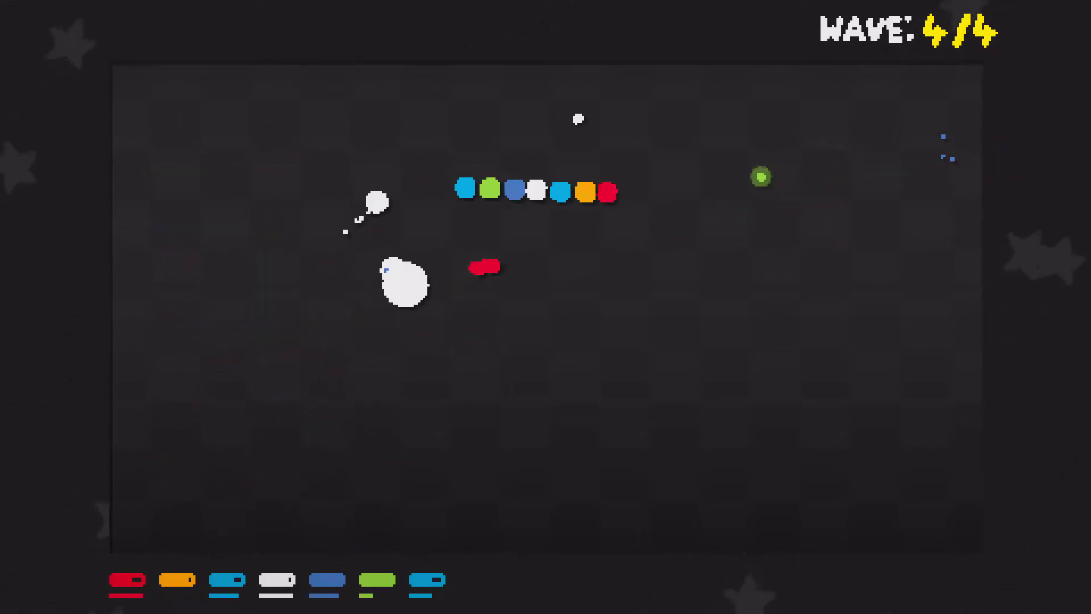
pyautogui.press('a')
pyautogui.press('d')
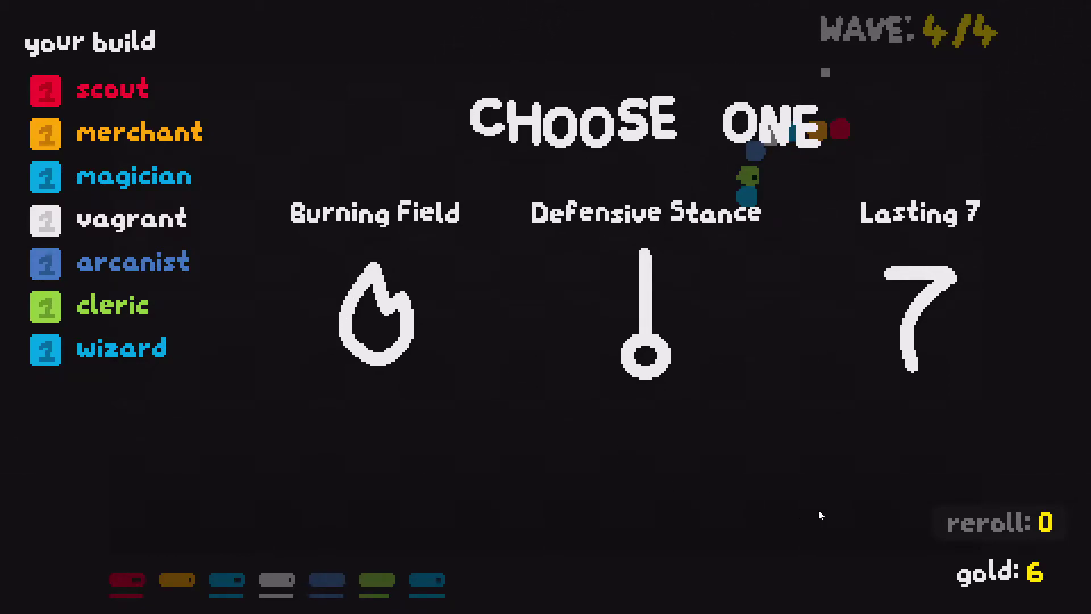
# - Reroll the upgrade offer to get Death 6, Flying Daggers and Freezing Field
pyautogui.click(1022, 520)
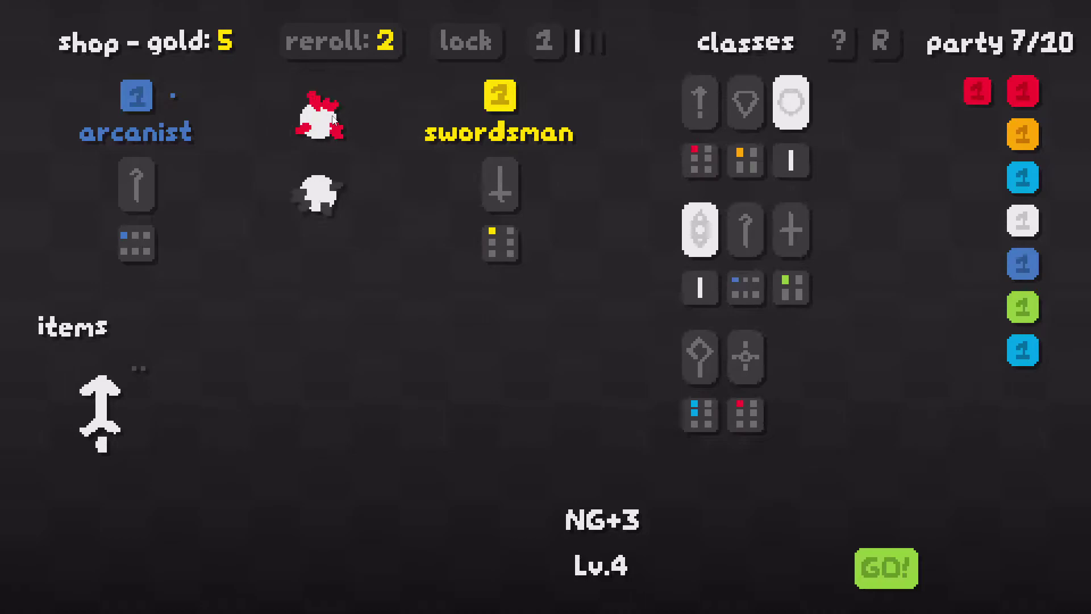
# - Buy a scout and a gambler, then clear Lv.4 and Lv.5 with nine heroes
pyautogui.press('space')
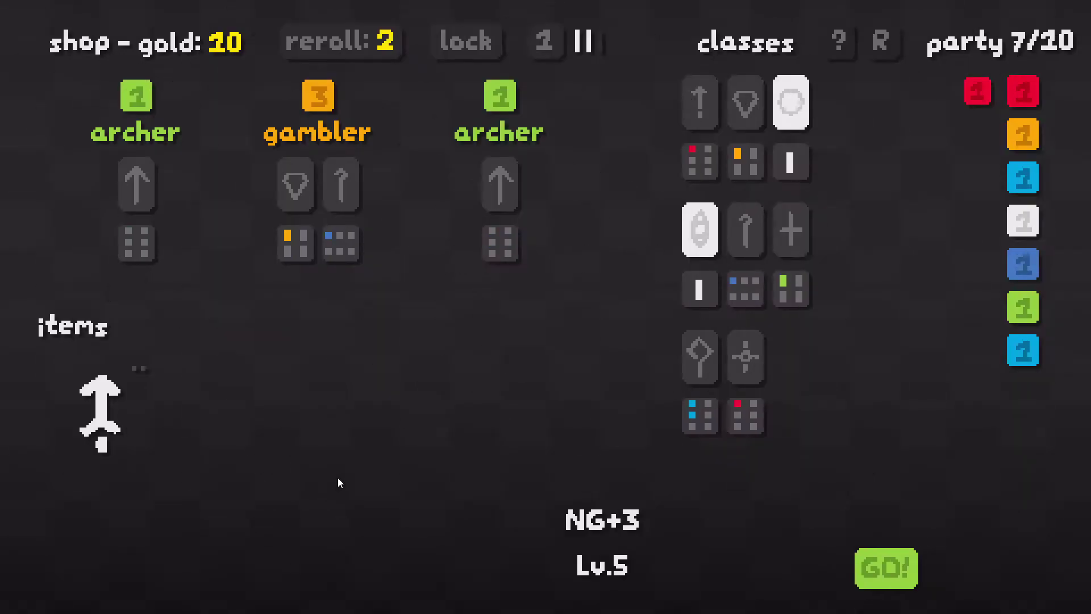
pyautogui.click(363, 187)
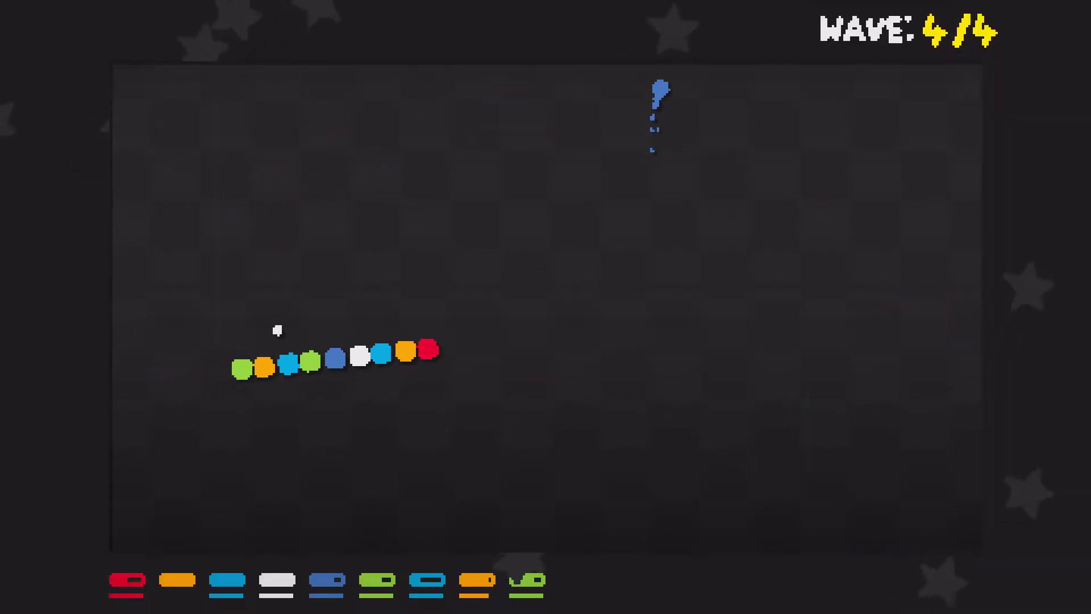
pyautogui.press('a')
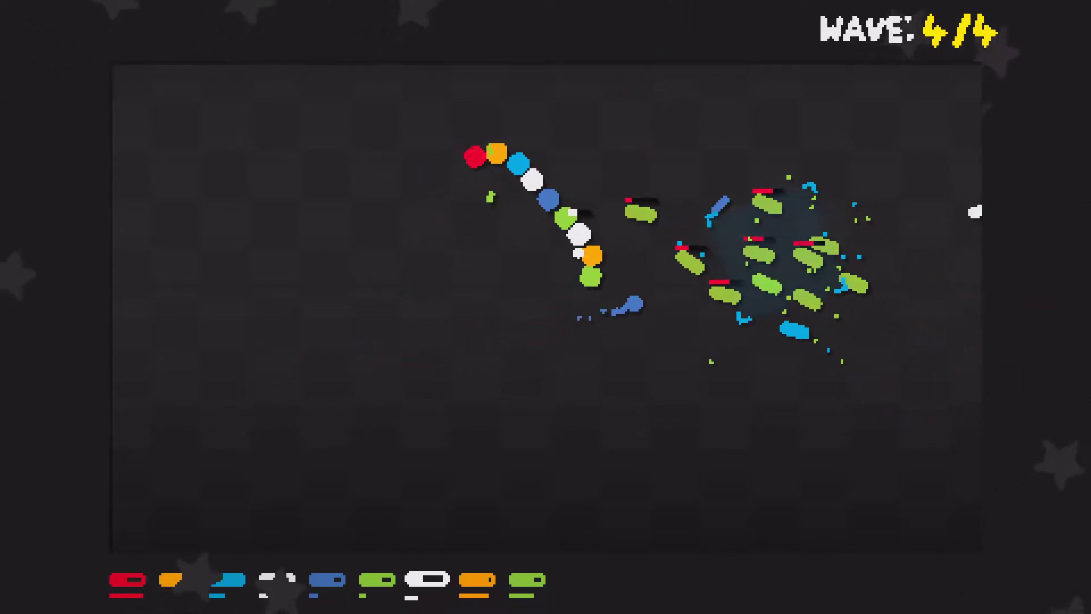
pyautogui.press('a')
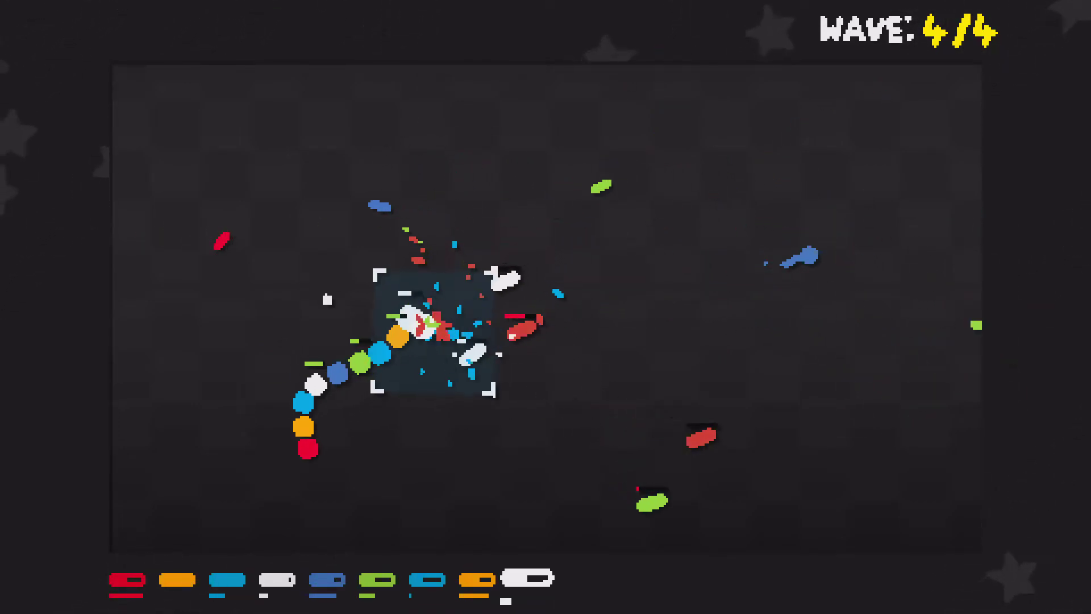
pyautogui.press('d')
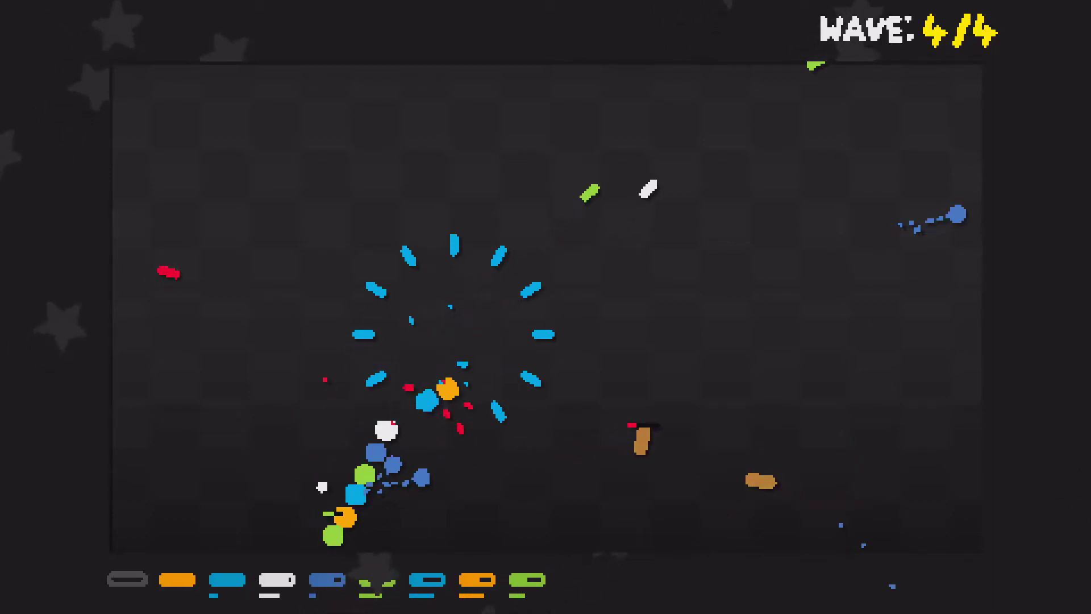
pyautogui.press('a')
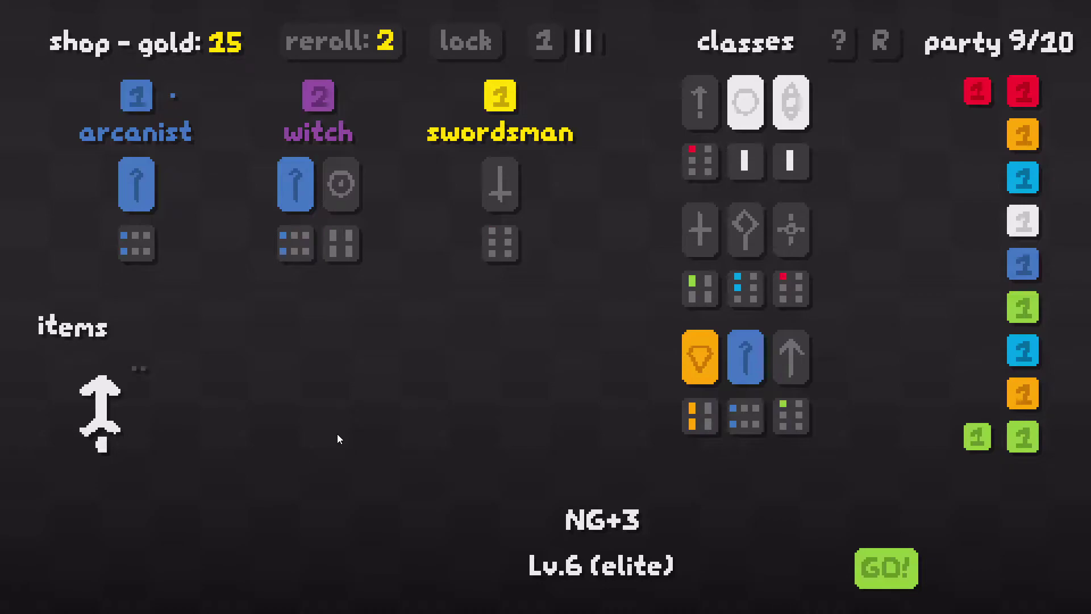
# - Reroll the shop three times, buy the scout to level 2, and move the red hero forward
pyautogui.click(351, 35)
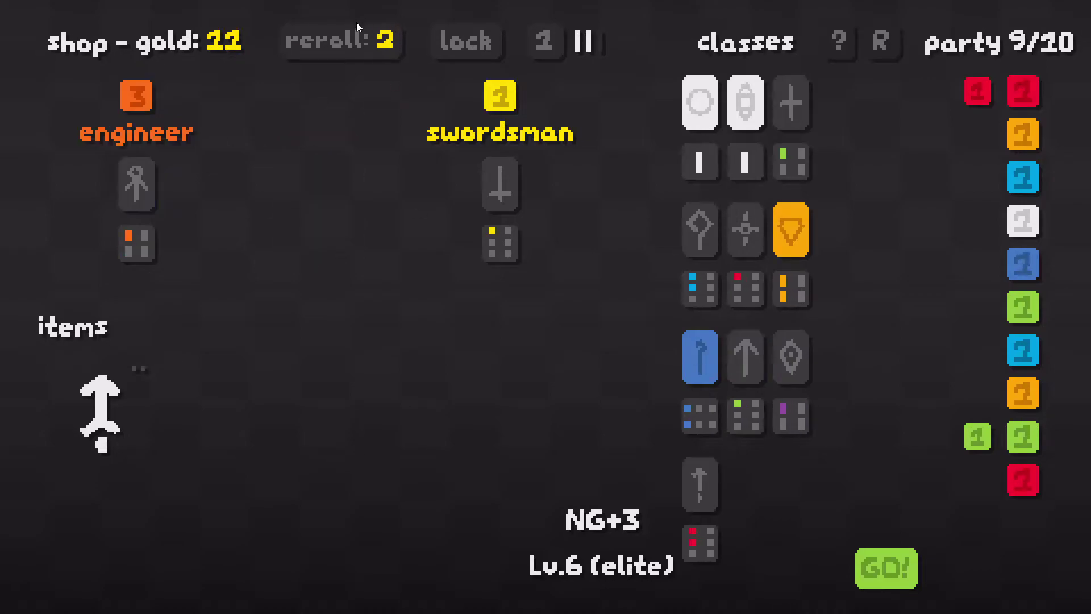
pyautogui.click(346, 36)
pyautogui.click(343, 33)
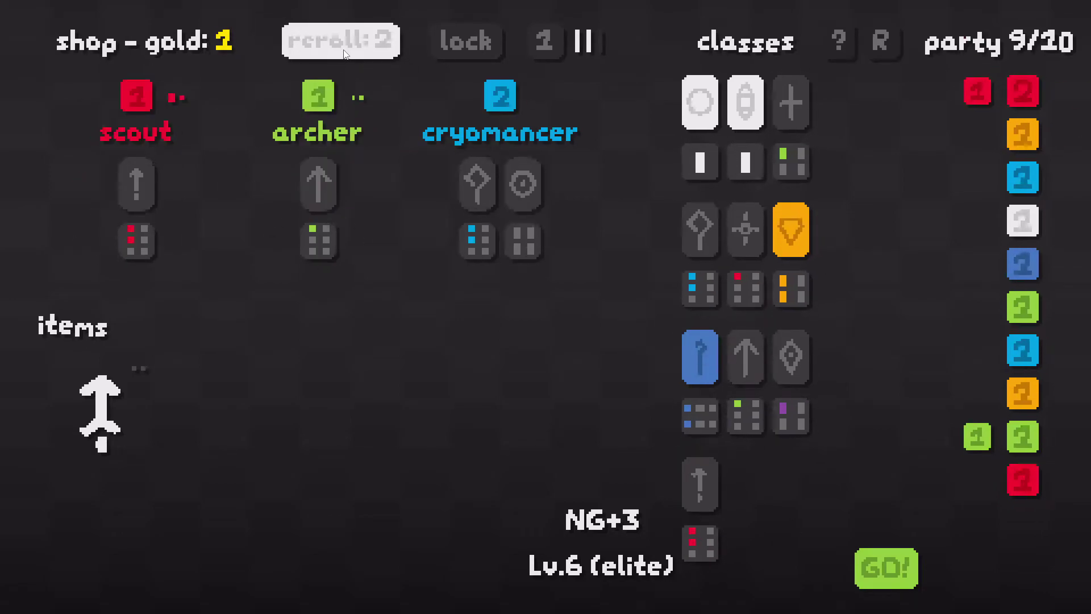
pyautogui.click(135, 97)
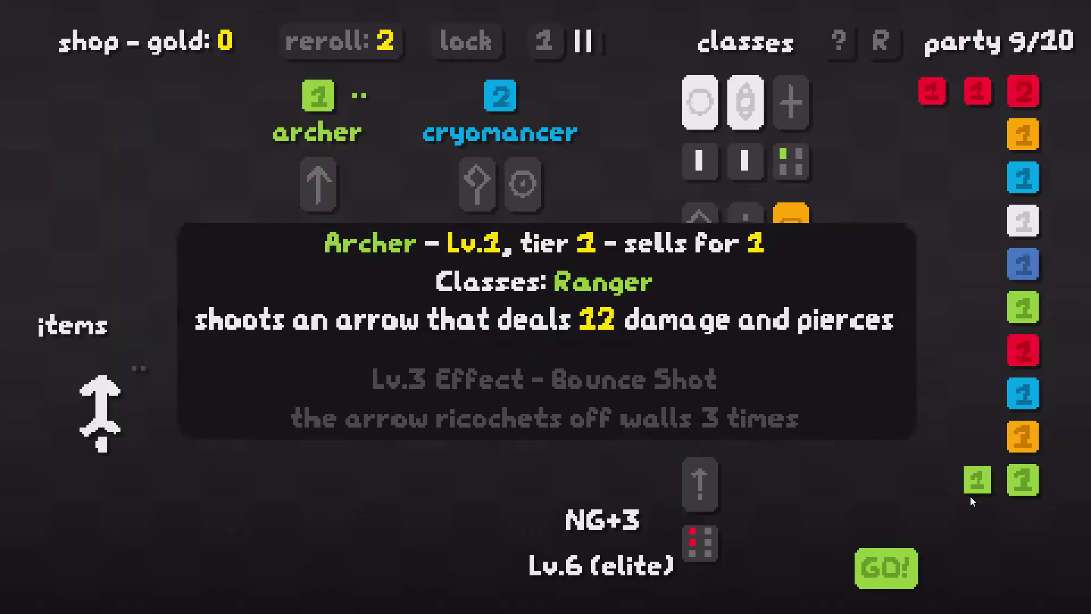
pyautogui.moveTo(1023, 480); pyautogui.dragTo(1023, 350)
# - Fight the Lv.6 elite, steering along the arena bottom and right side until it falls
pyautogui.click(885, 566)
pyautogui.press('Left')
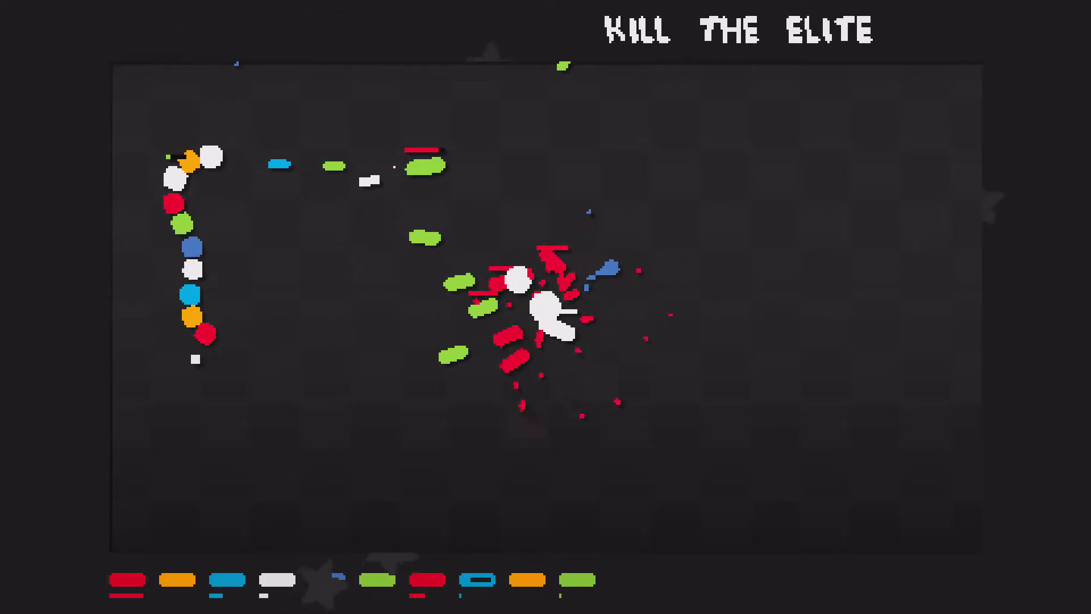
pyautogui.press('Left')
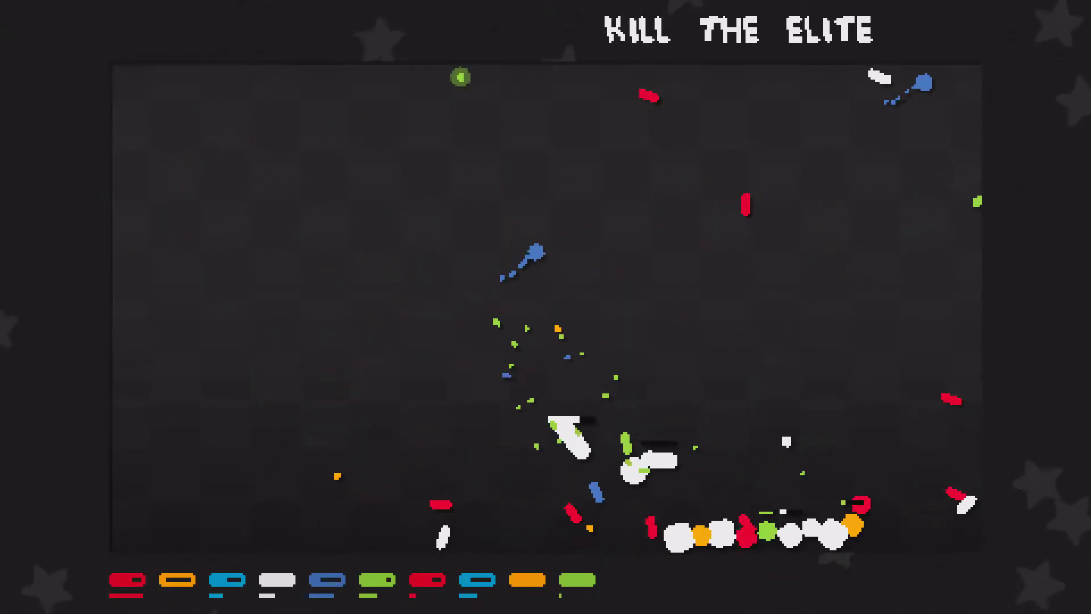
pyautogui.press('Left')
pyautogui.press('Left')
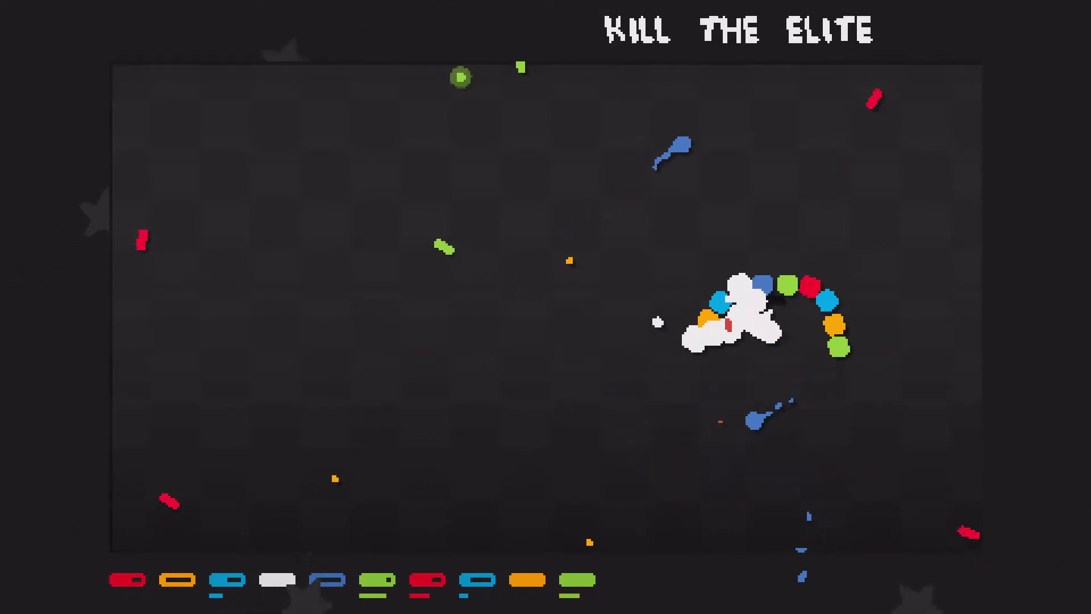
pyautogui.press('Right')
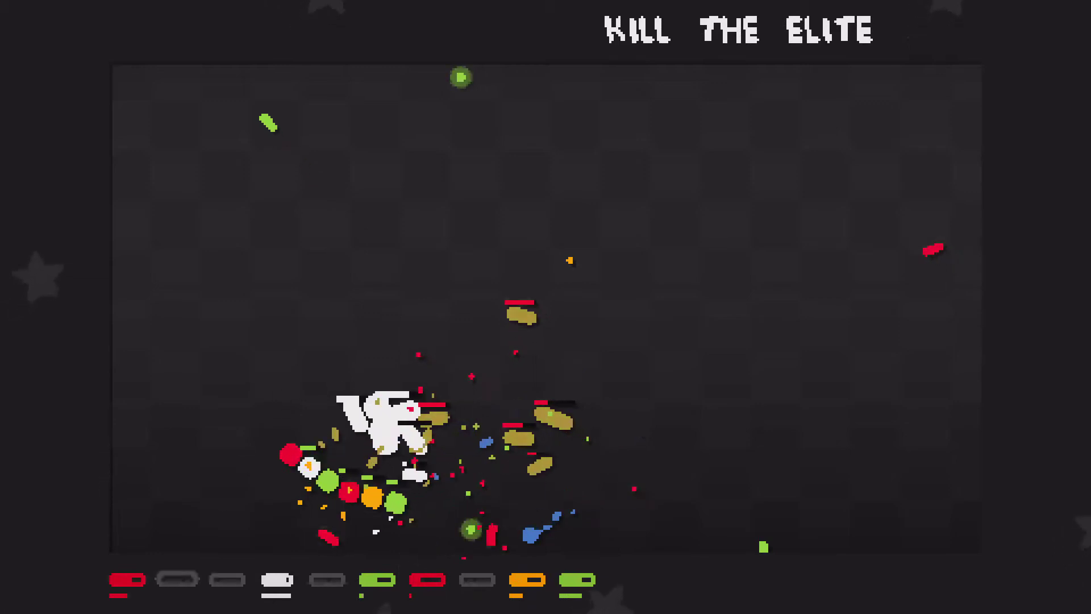
pyautogui.press('Right')
pyautogui.press('Right')
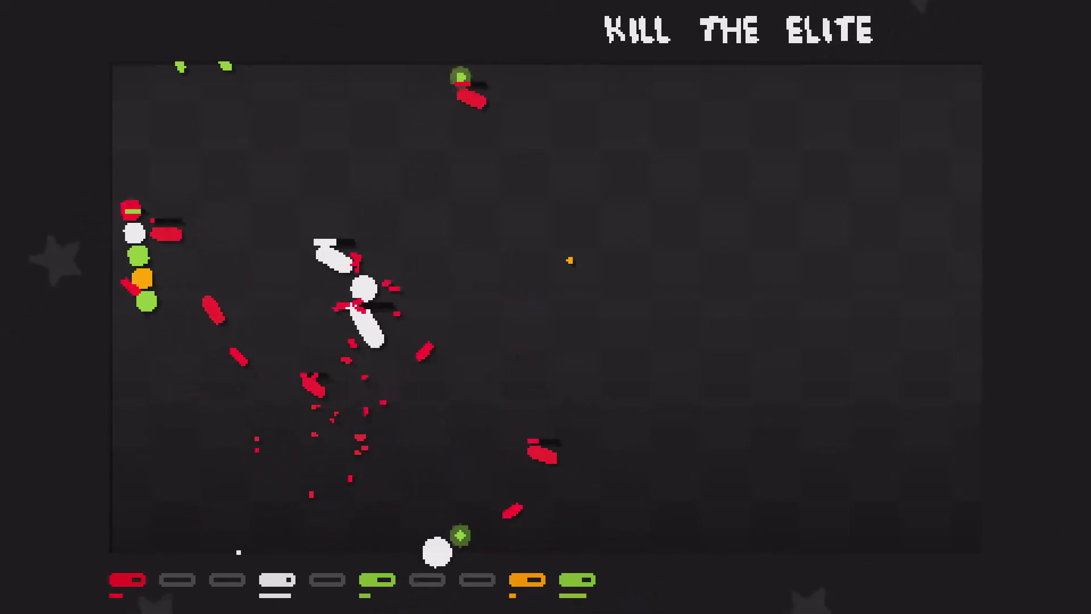
pyautogui.press('Right')
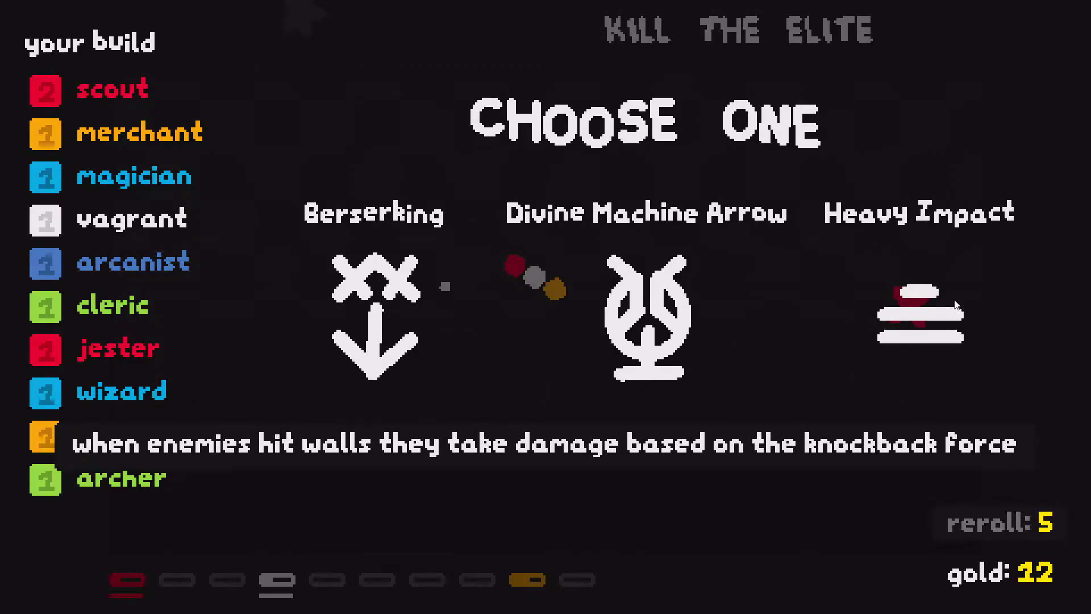
# - Reroll the upgrade offer to Blunt Arrow, Ouroboros Technique L and Hextouch
pyautogui.click(999, 521)
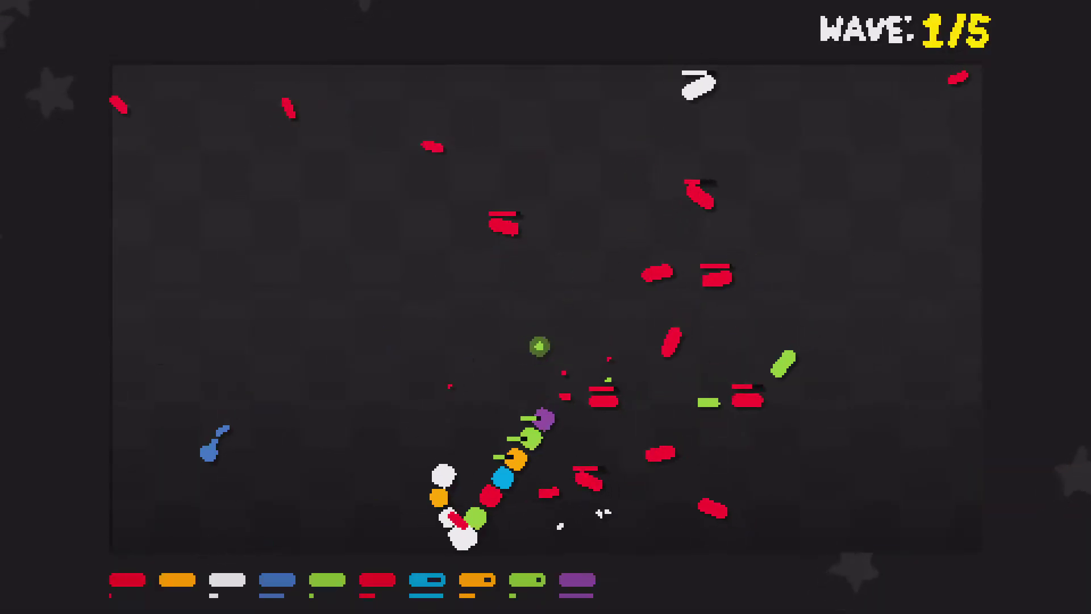
# - Steer the ten-hero snake down the left and right sides through the early waves
pyautogui.press('Left')
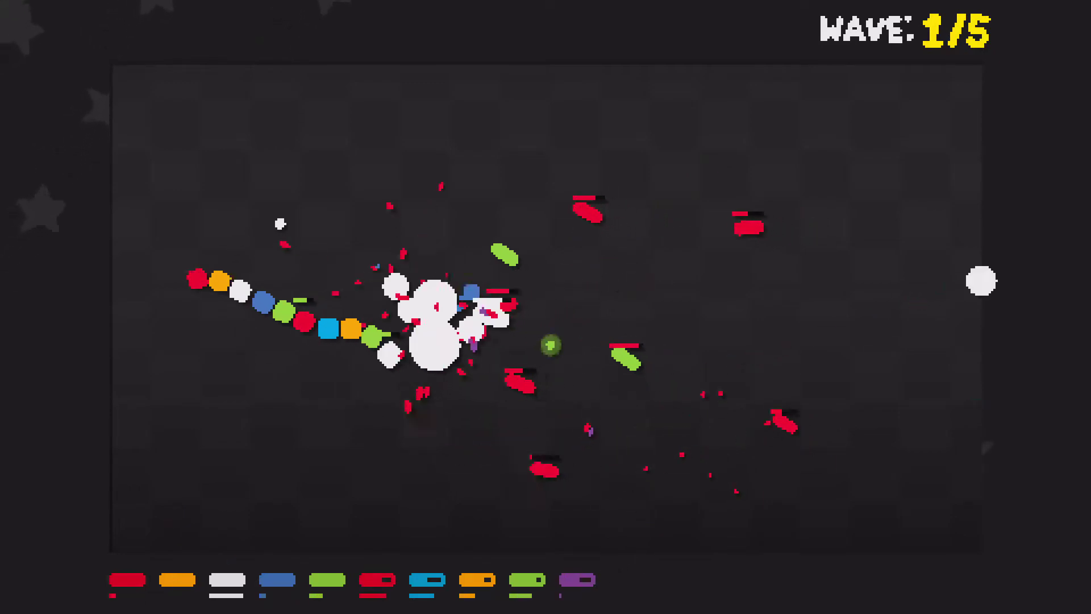
pyautogui.press('Left')
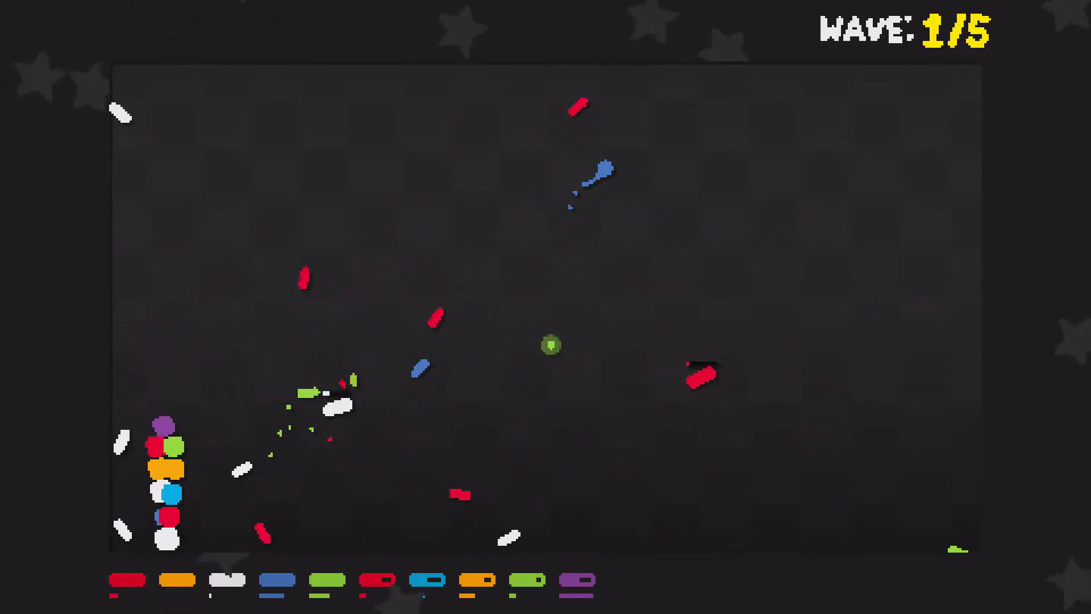
pyautogui.press('Right')
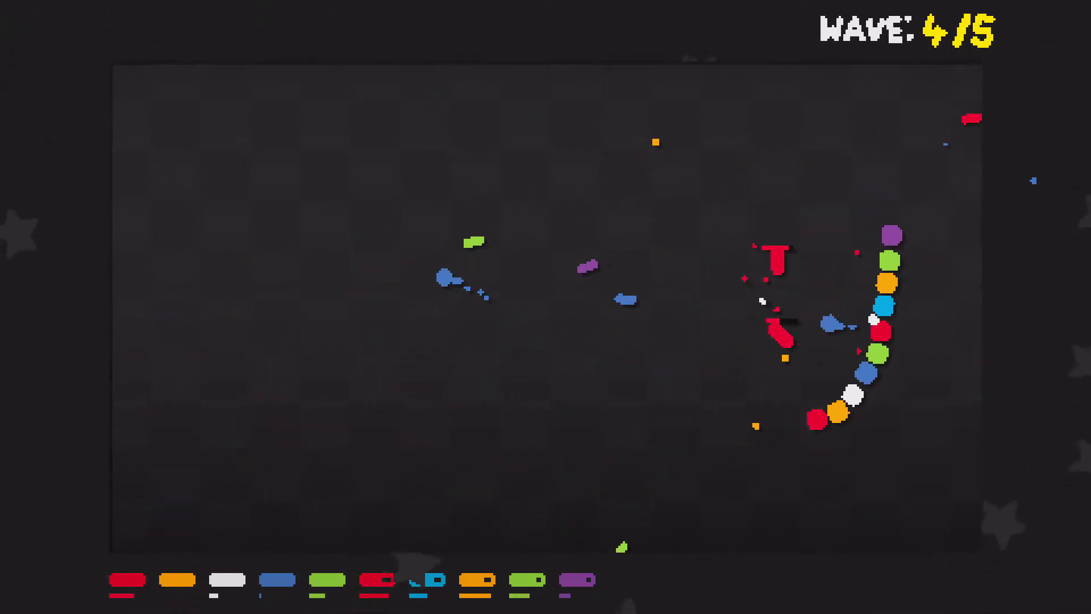
pyautogui.press('Right')
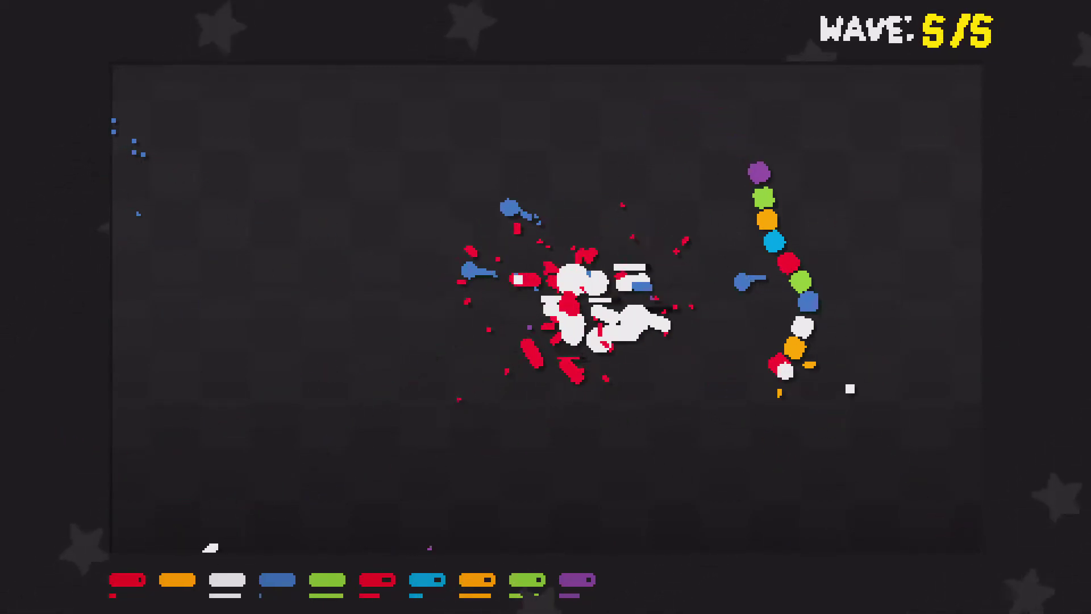
pyautogui.press('Left')
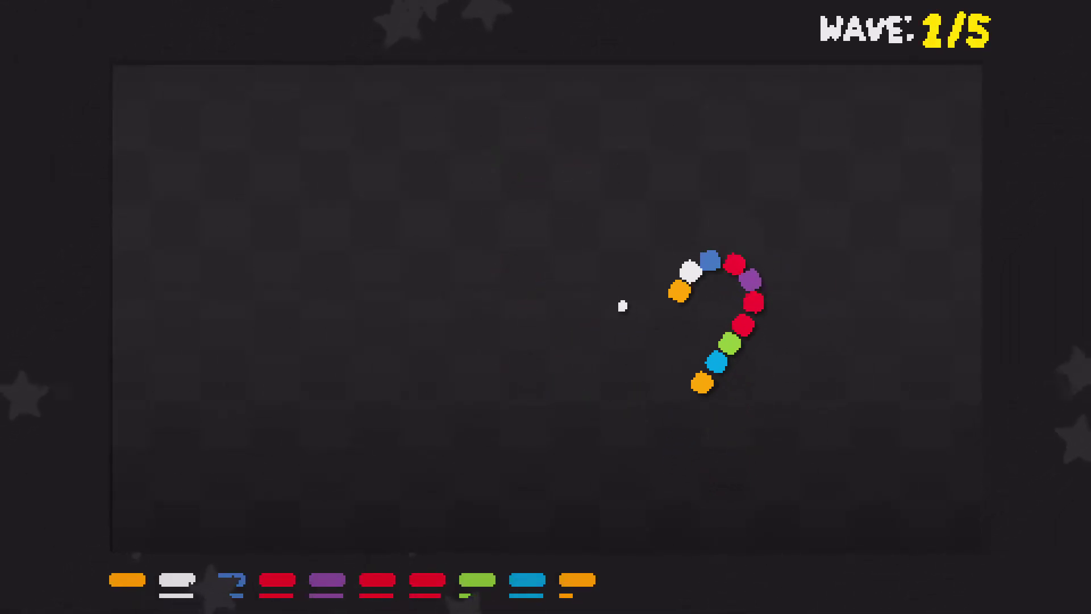
pyautogui.press('Left')
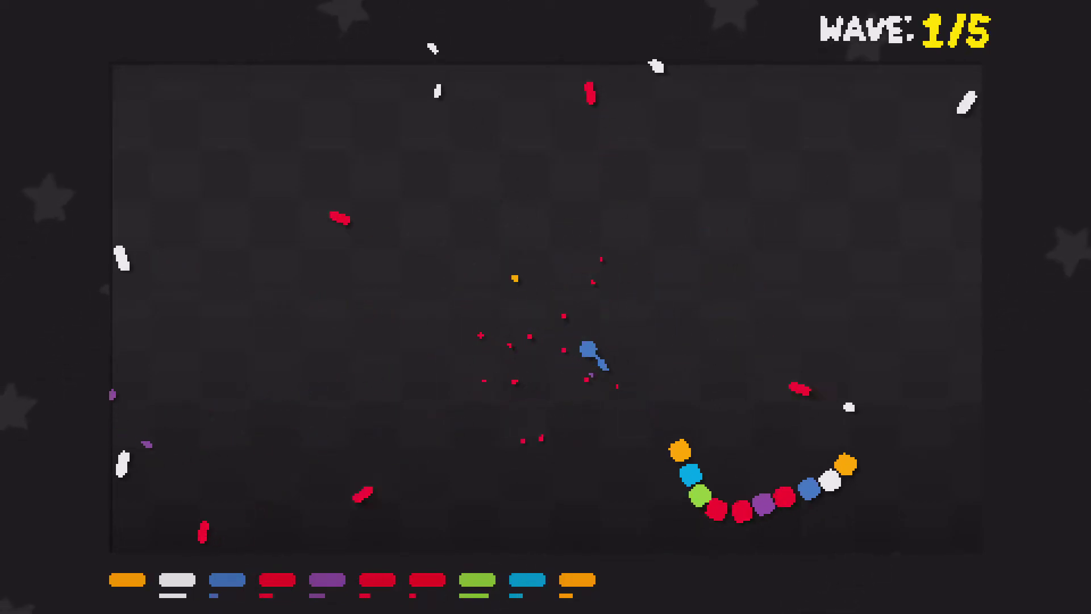
pyautogui.press('Right')
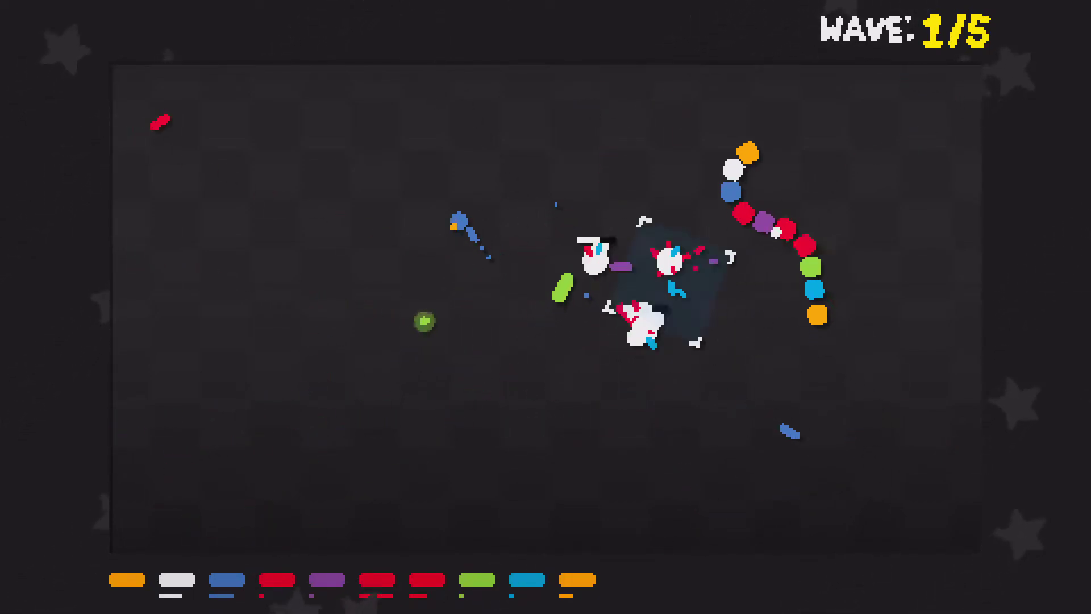
# - Loop the party through the right-side enemies to finish all five waves
pyautogui.press('Right')
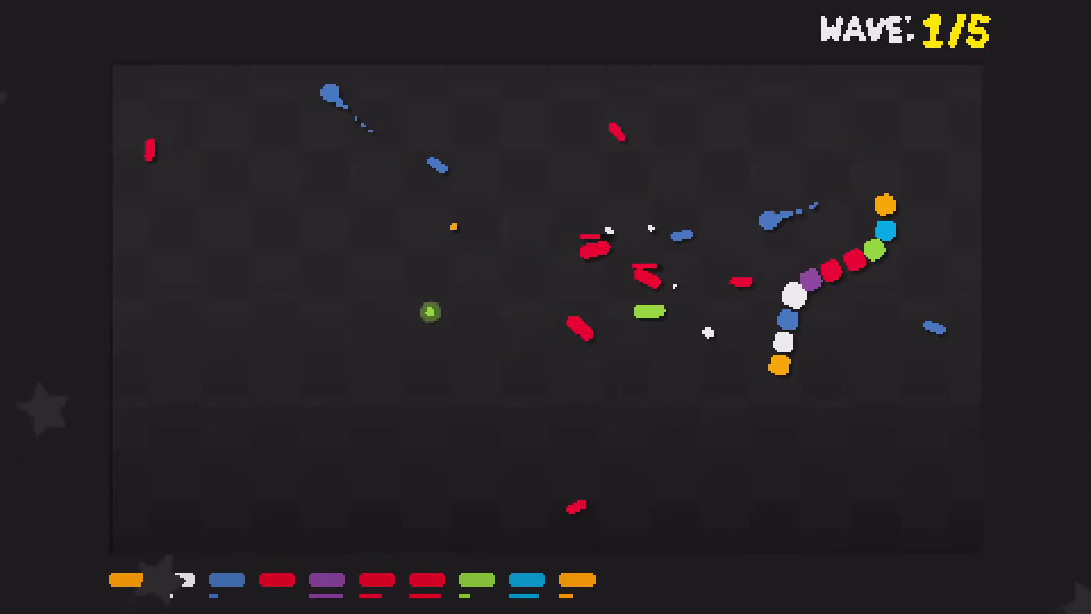
pyautogui.press('Left')
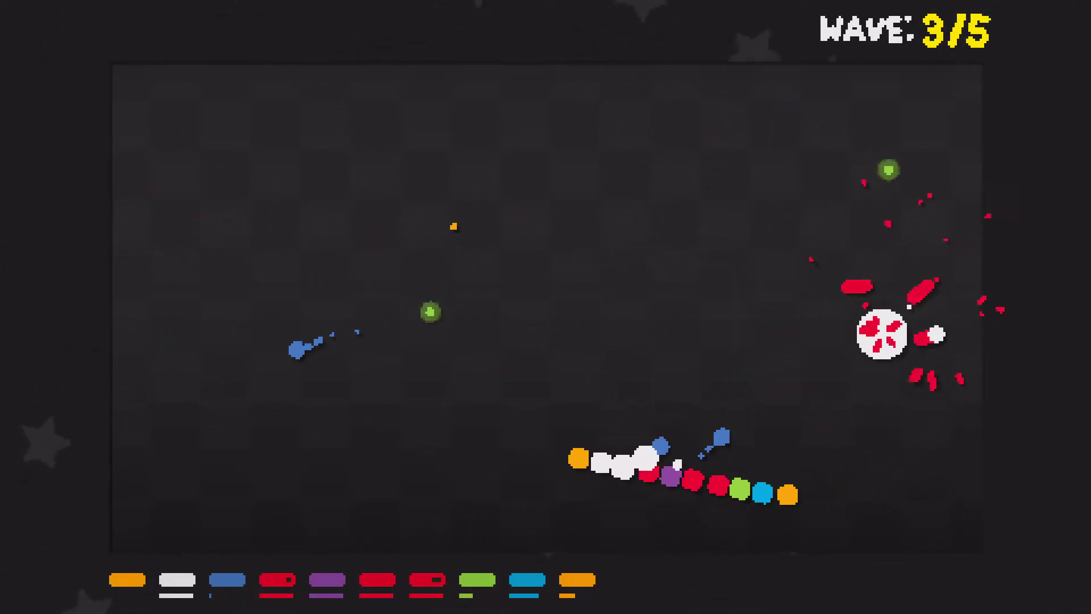
pyautogui.press('Right')
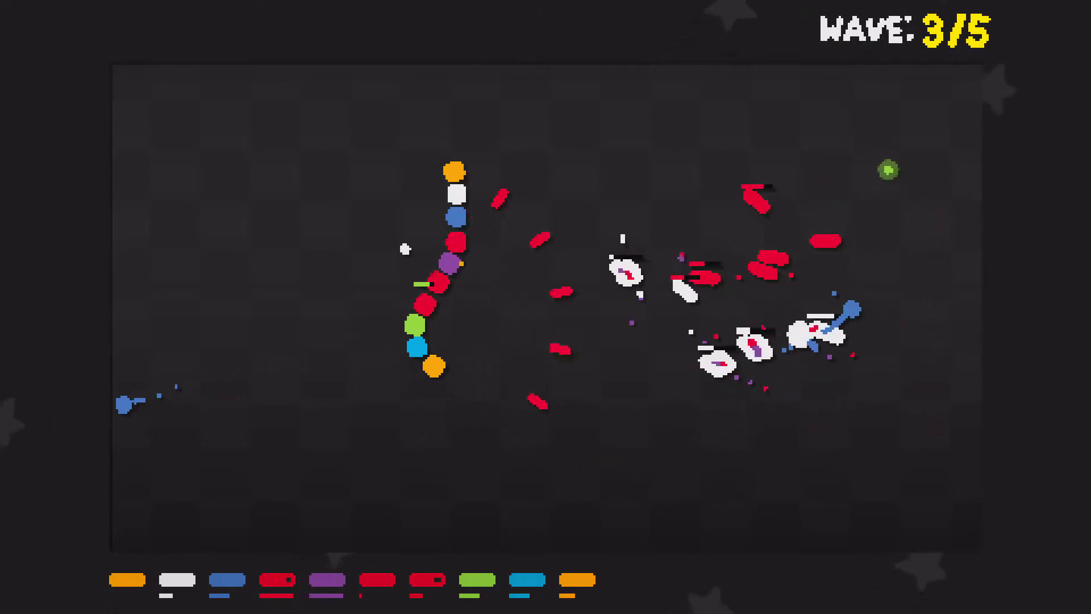
pyautogui.press('Left')
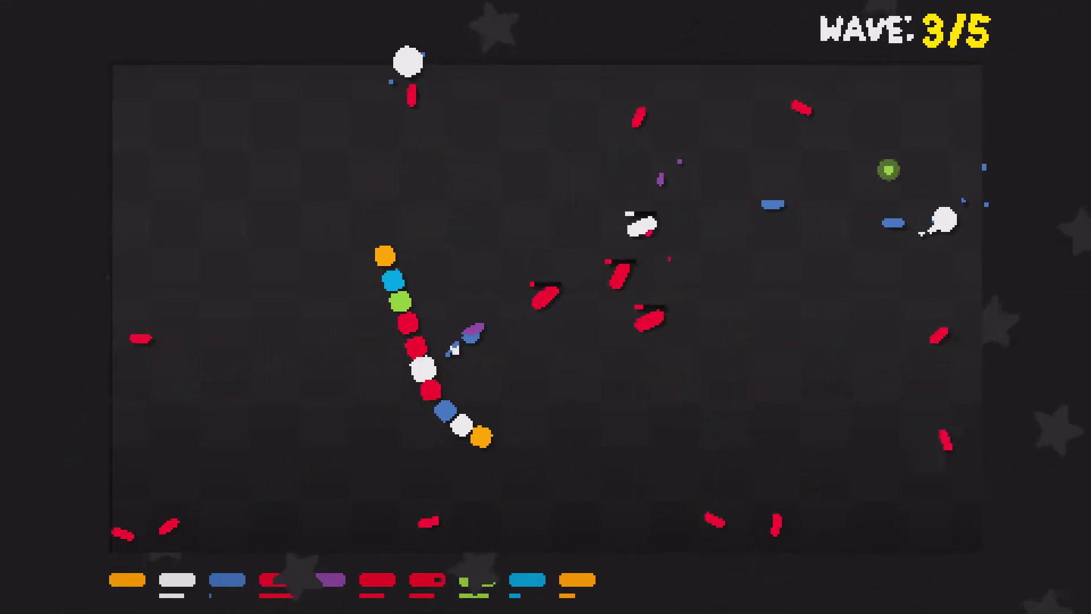
pyautogui.press('Left')
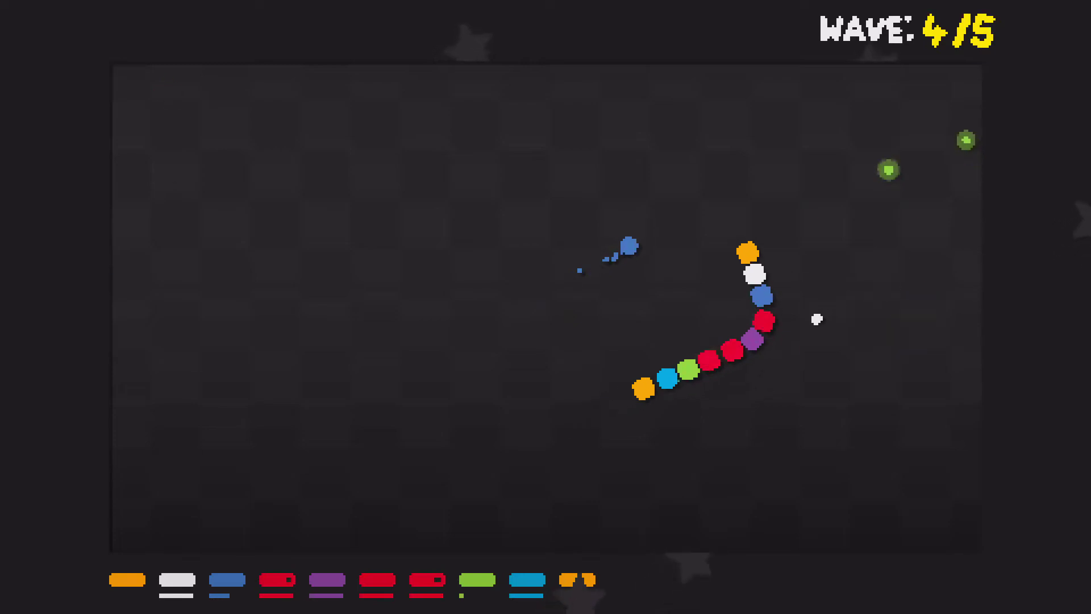
pyautogui.press('Left')
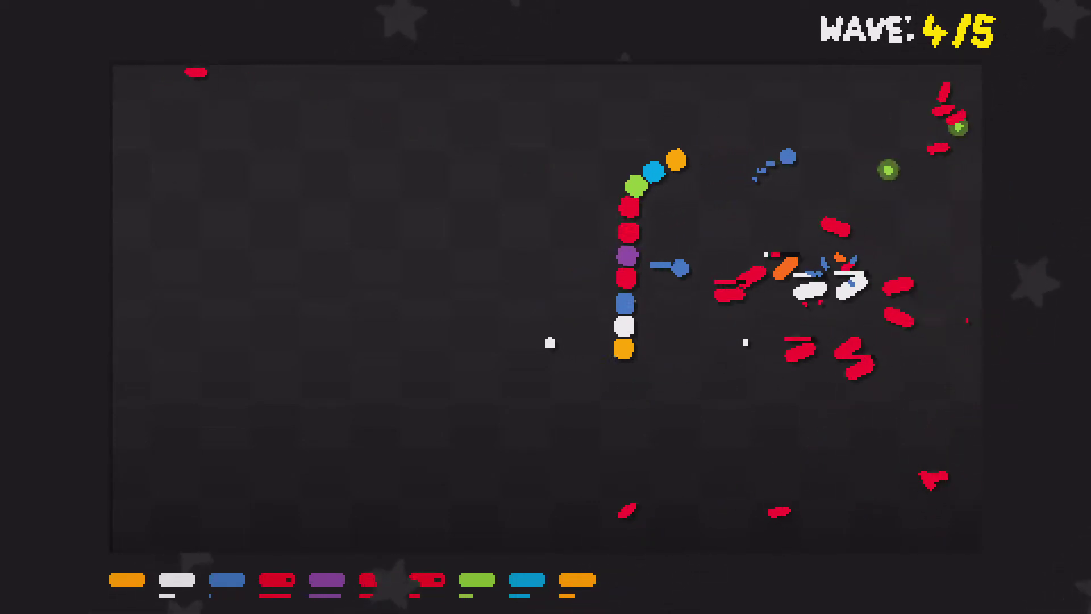
pyautogui.press('Right')
pyautogui.press('Right')
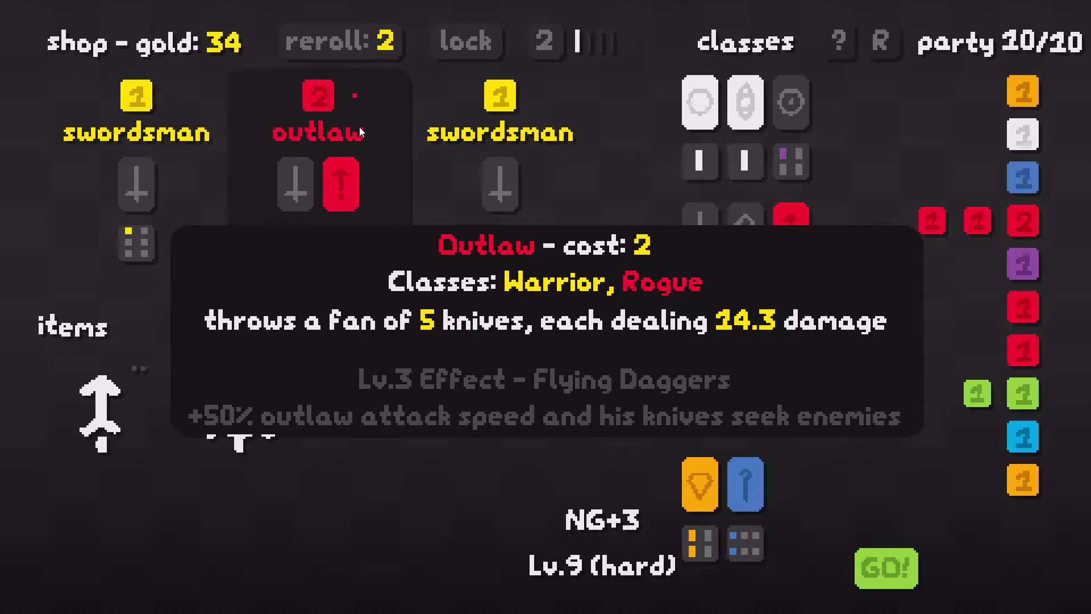
# - Buy the outlaw, level Flying Daggers to 2, reroll the shop, and start the battle
pyautogui.click(360, 129)
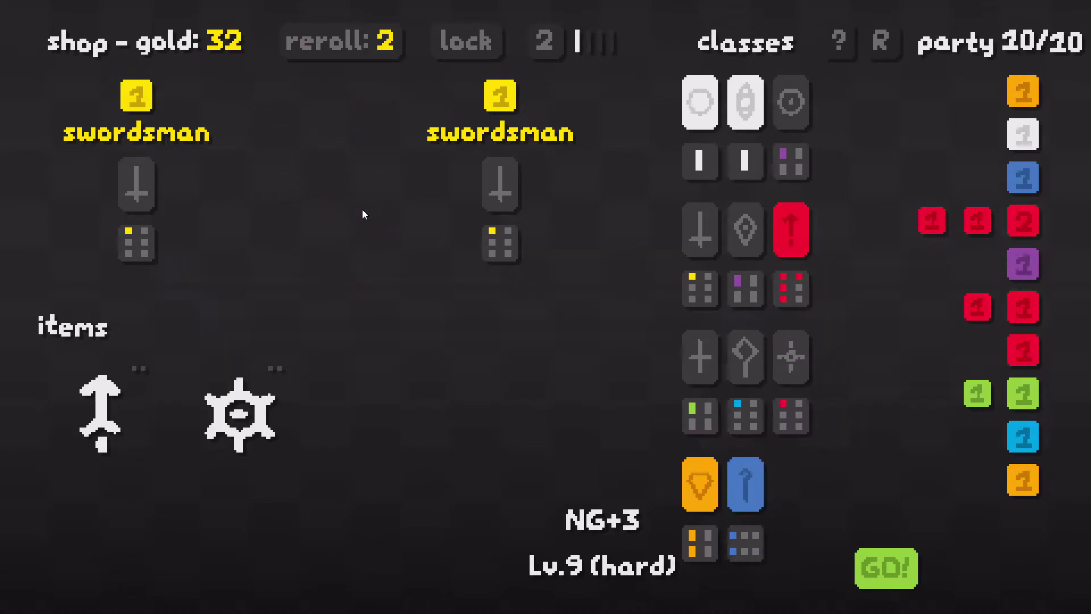
pyautogui.moveTo(101, 408)
pyautogui.doubleClick(102, 396)
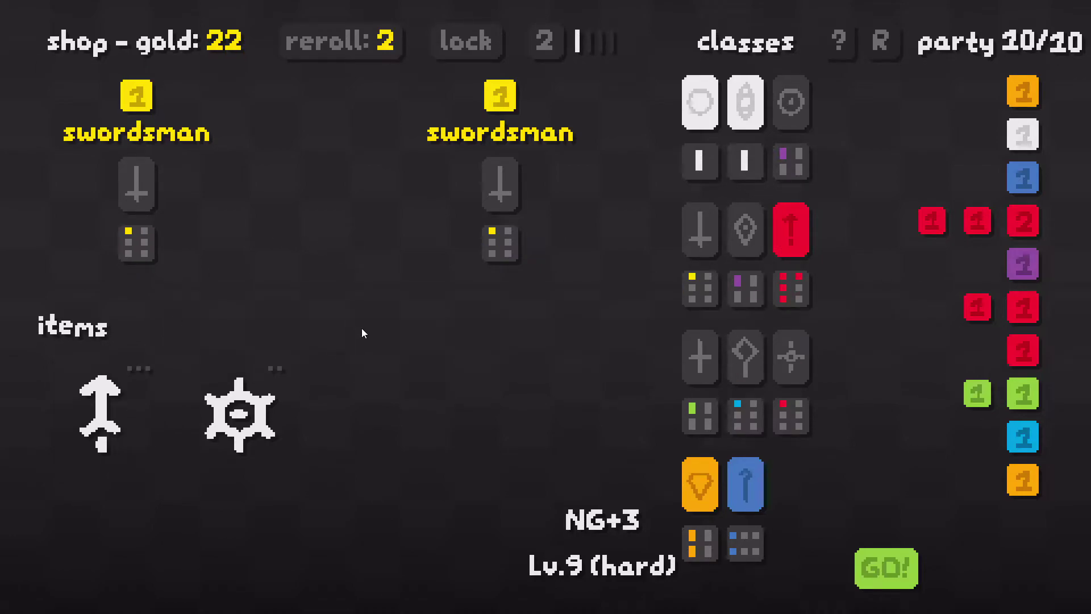
pyautogui.click(339, 42)
pyautogui.click(887, 568)
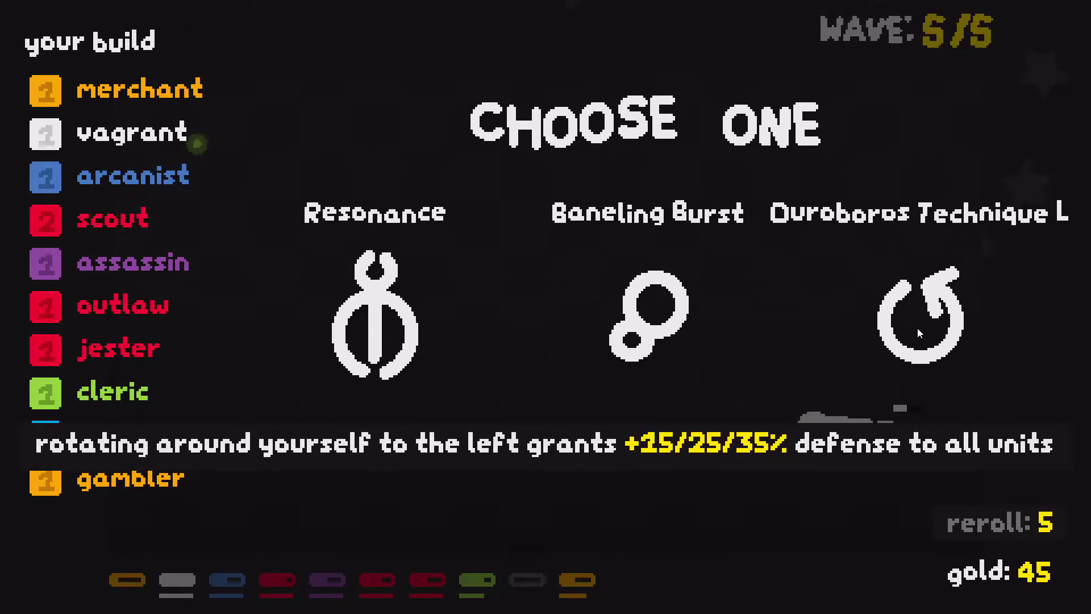
# - Pick Resonance on the Choose One screen as the new item
pyautogui.click(415, 338)
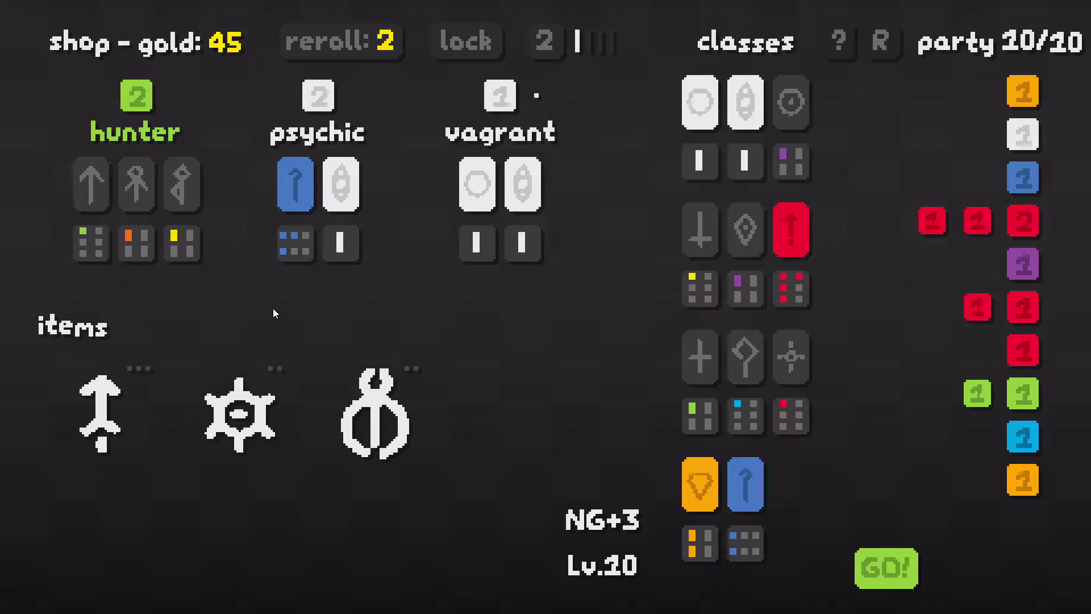
# - Raise Flying Daggers to level 3 for 15 gold and start the Lv.10 battle
pyautogui.click(122, 383)
pyautogui.click(150, 394)
pyautogui.click(153, 397)
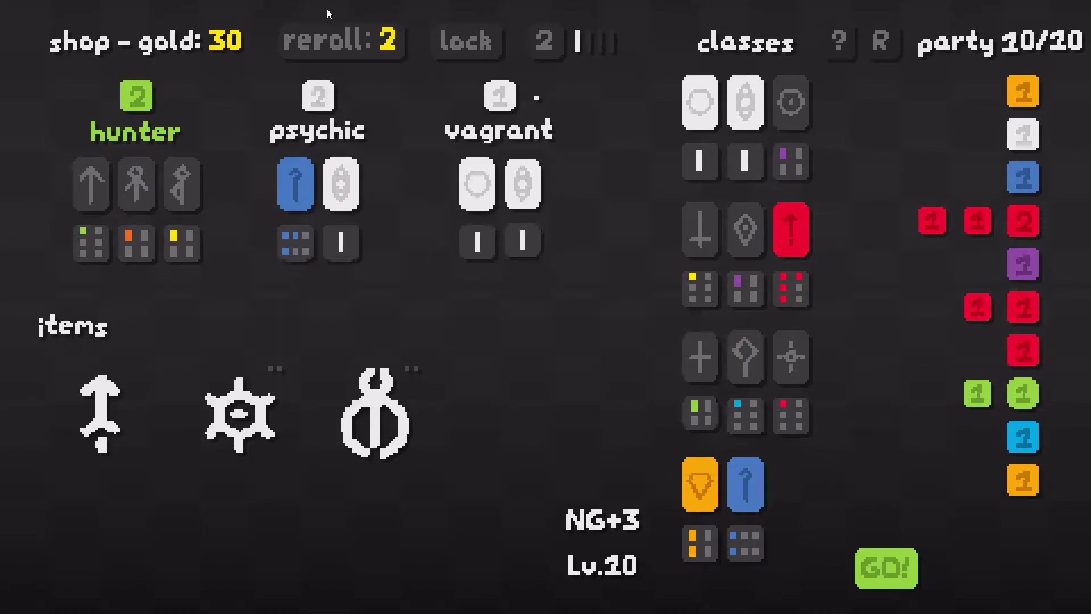
pyautogui.click(911, 581)
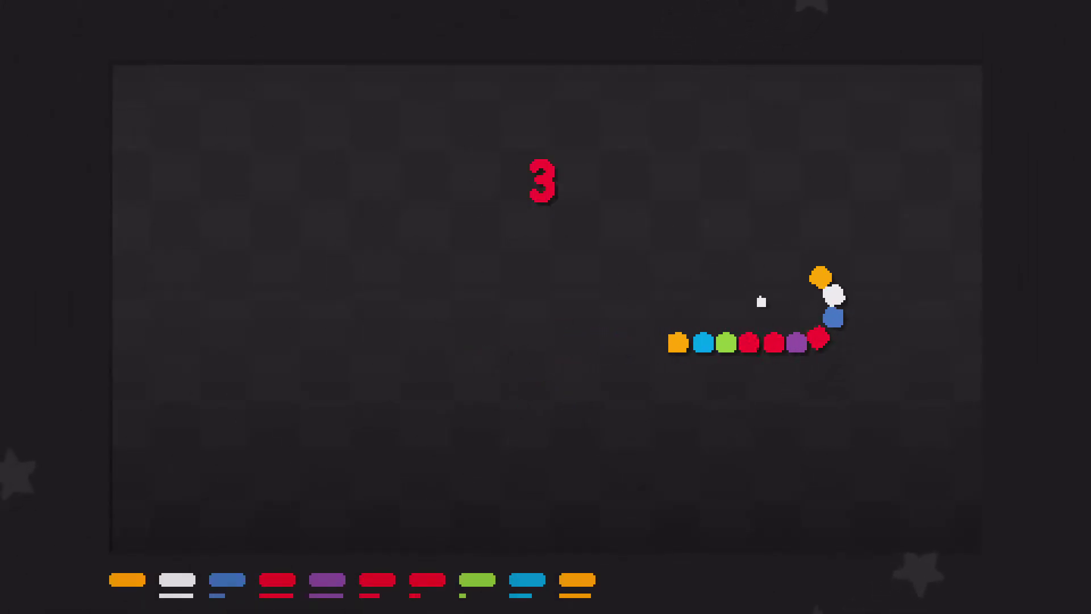
# - Circle the snake around the top-right of the arena through Lv.10 waves 3 and 4
pyautogui.press('a')
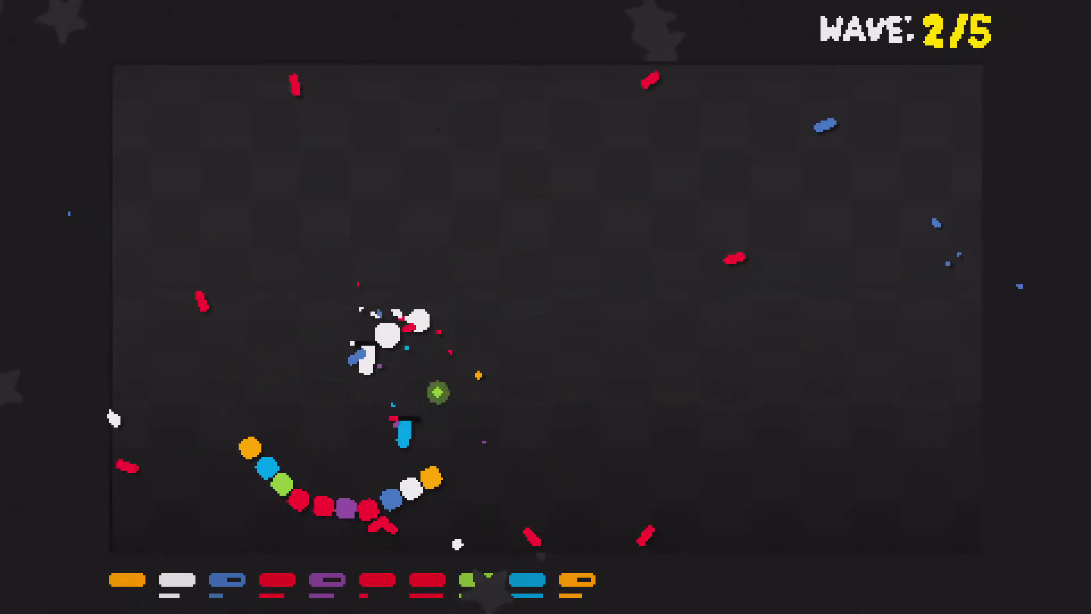
pyautogui.press('d')
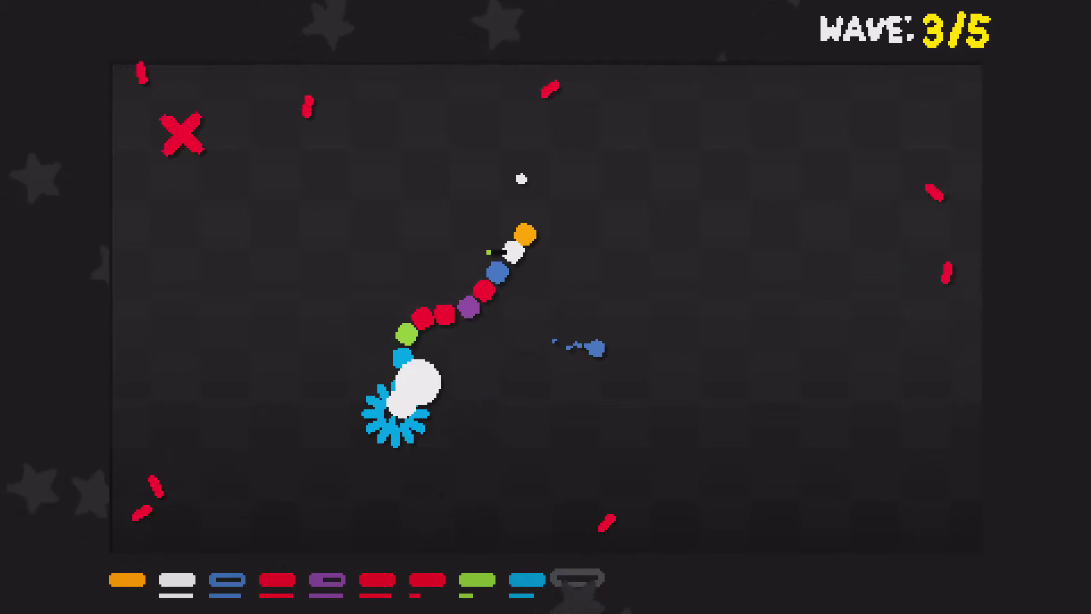
pyautogui.press('d')
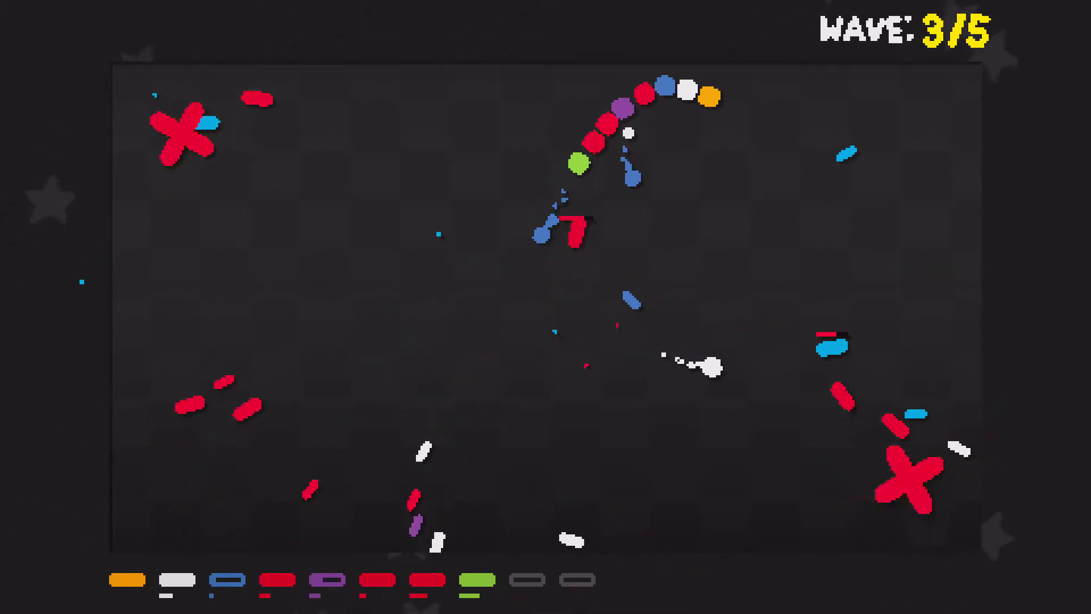
pyautogui.press('a')
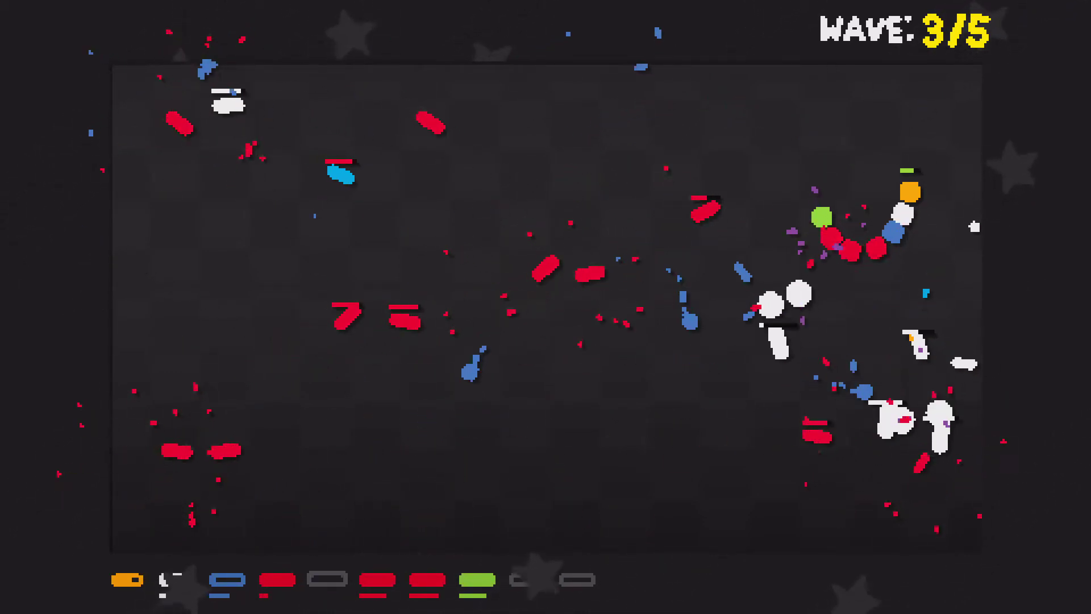
pyautogui.press('a')
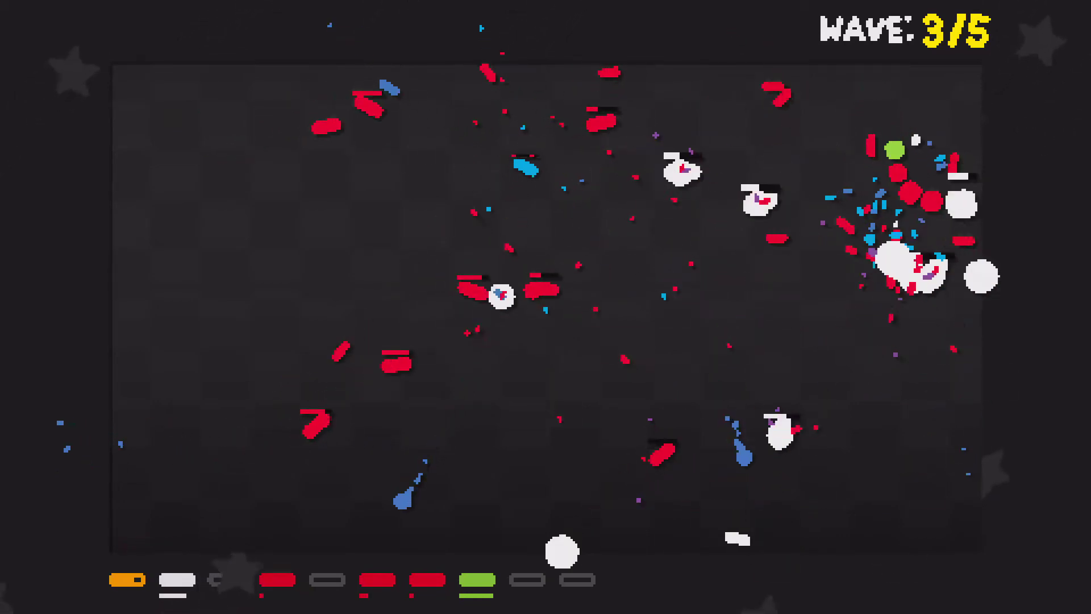
pyautogui.press('d')
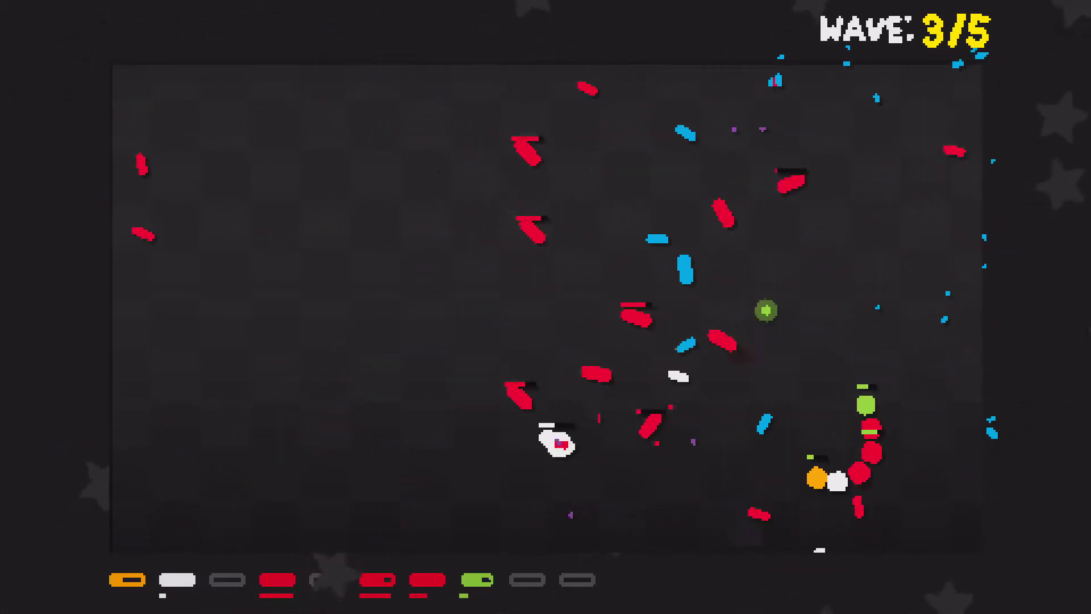
pyautogui.press('a')
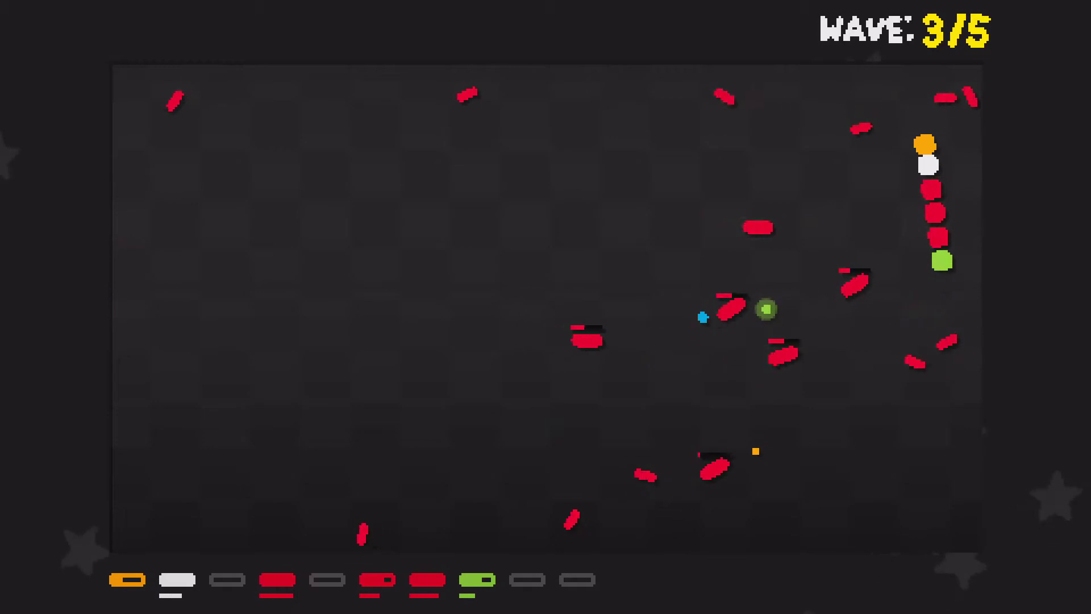
pyautogui.press('a')
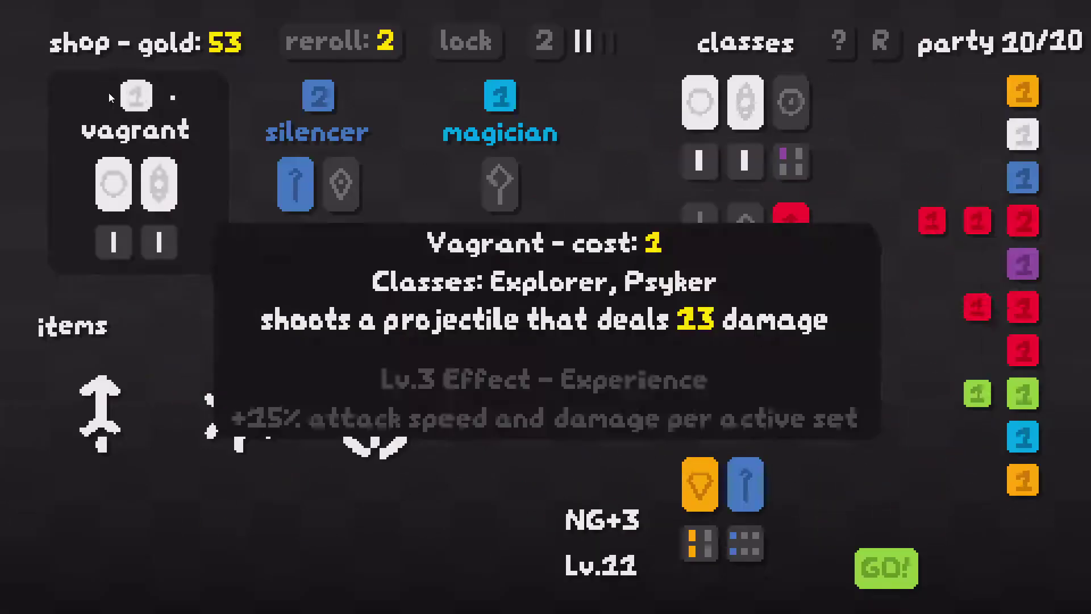
# - Buy a second vagrant, raise Hextouch to level 3, and reroll the shop offers
pyautogui.click(117, 165)
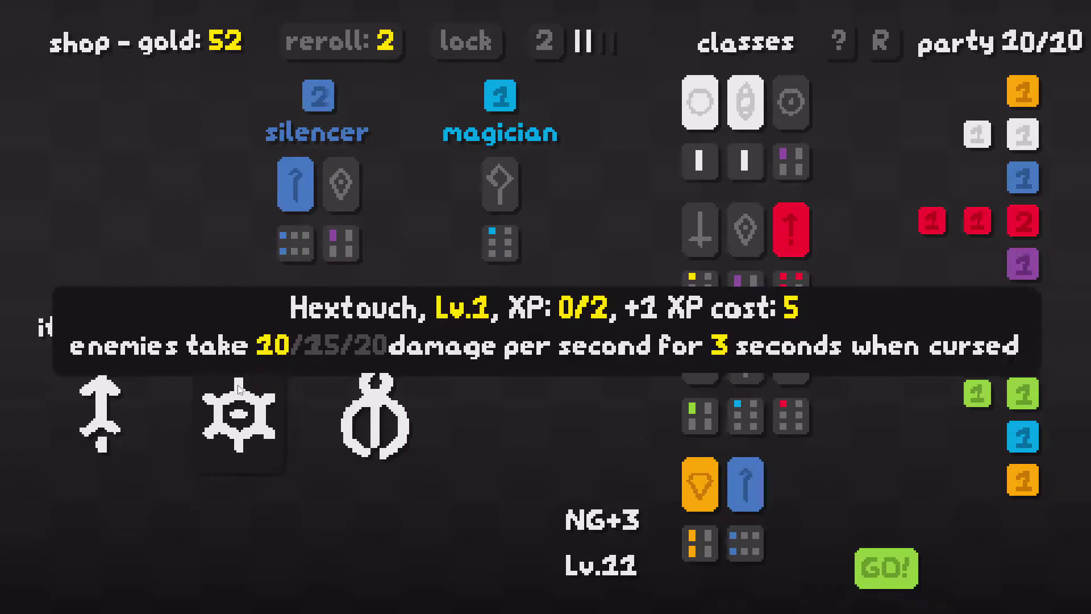
pyautogui.click(238, 388)
pyautogui.click(237, 388)
pyautogui.click(232, 416)
pyautogui.click(231, 417)
pyautogui.click(231, 417)
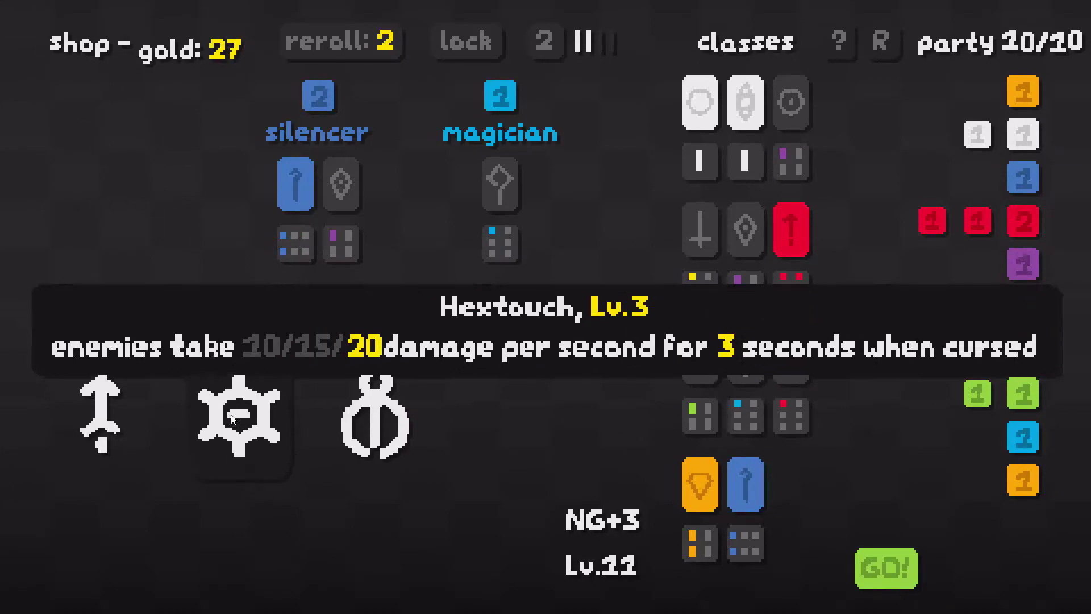
pyautogui.click(384, 39)
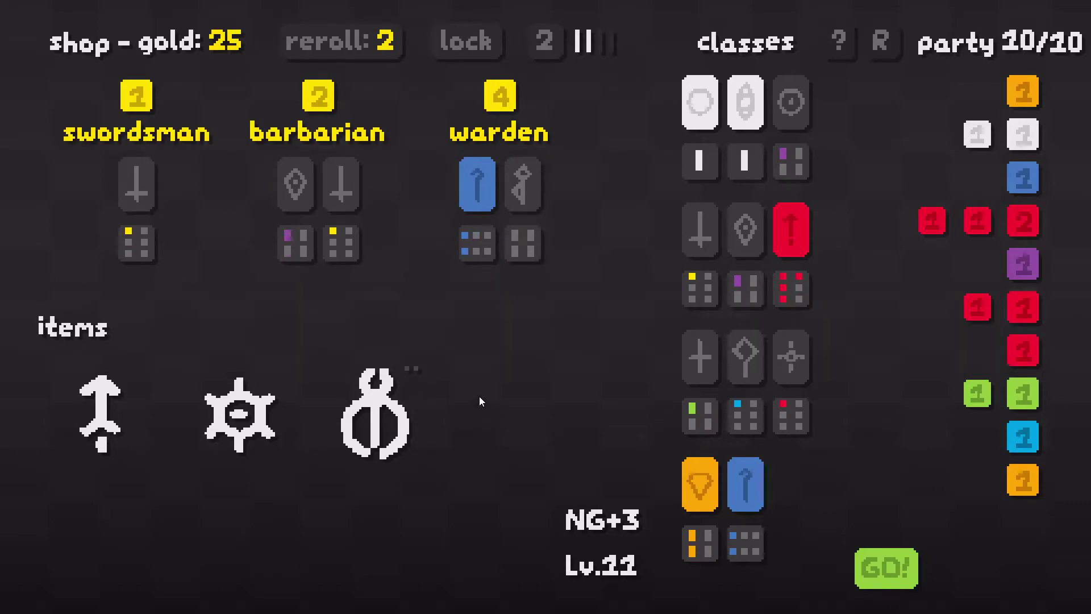
# - Start Lv.11 and steer the ten-hero snake through waves 1 and 2 into wave 3 of 5
pyautogui.press('Return')
pyautogui.press('d')
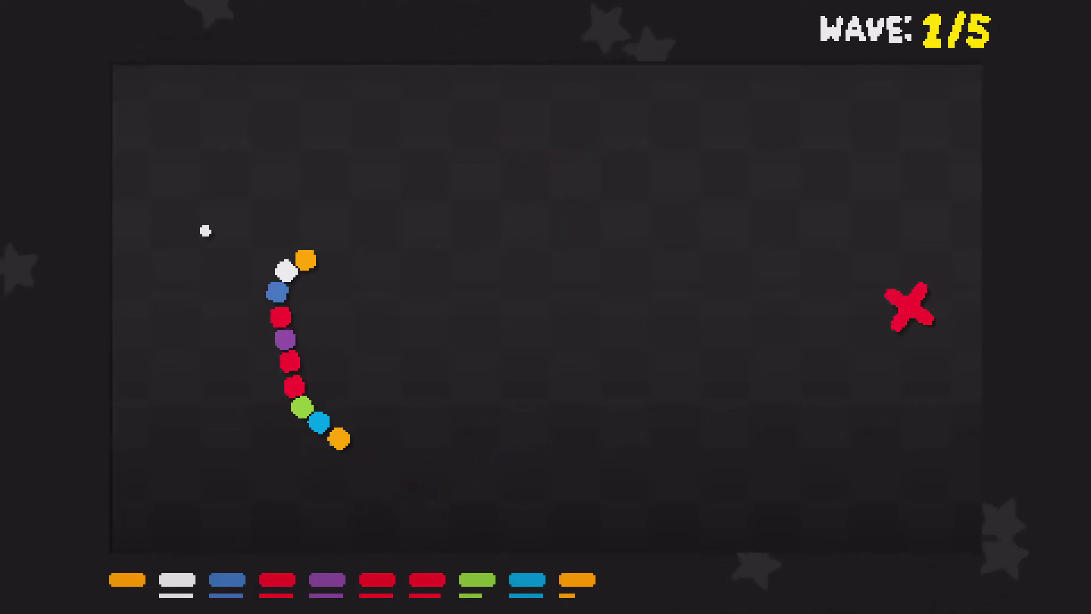
pyautogui.press('a')
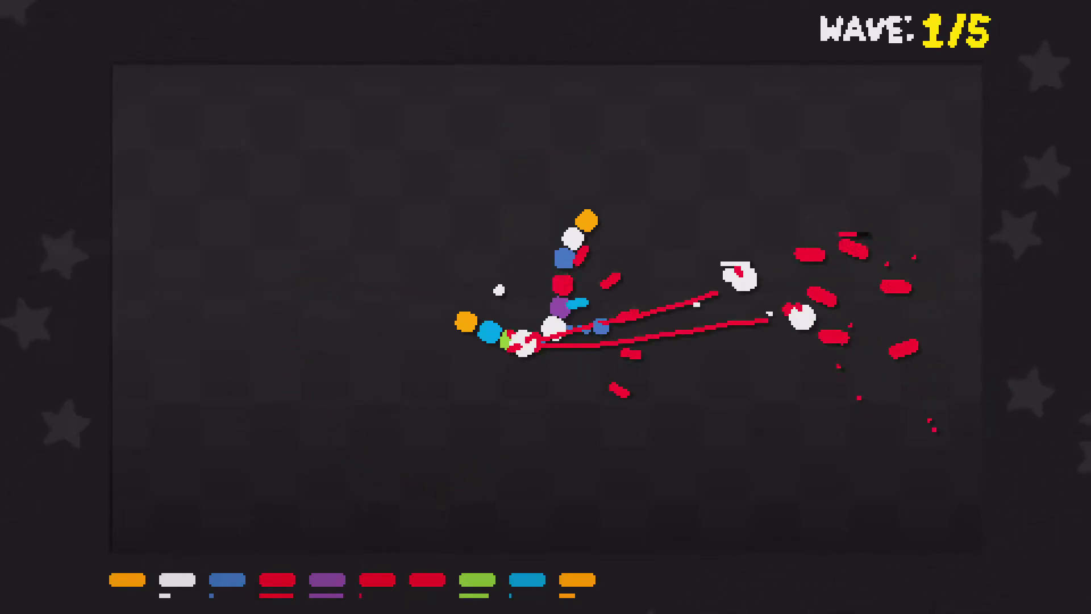
pyautogui.press('a')
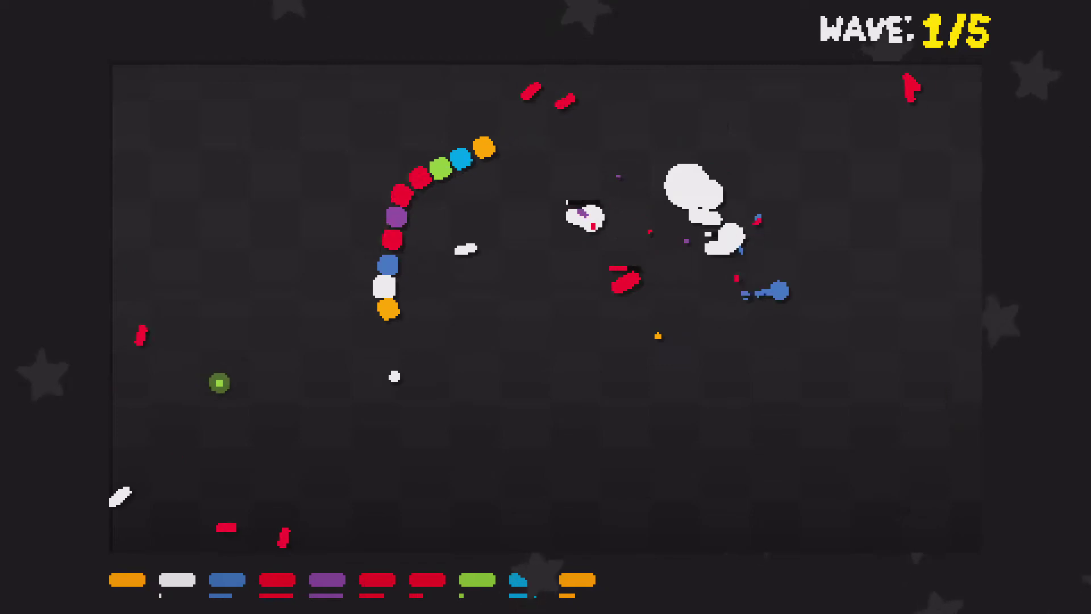
pyautogui.press('a')
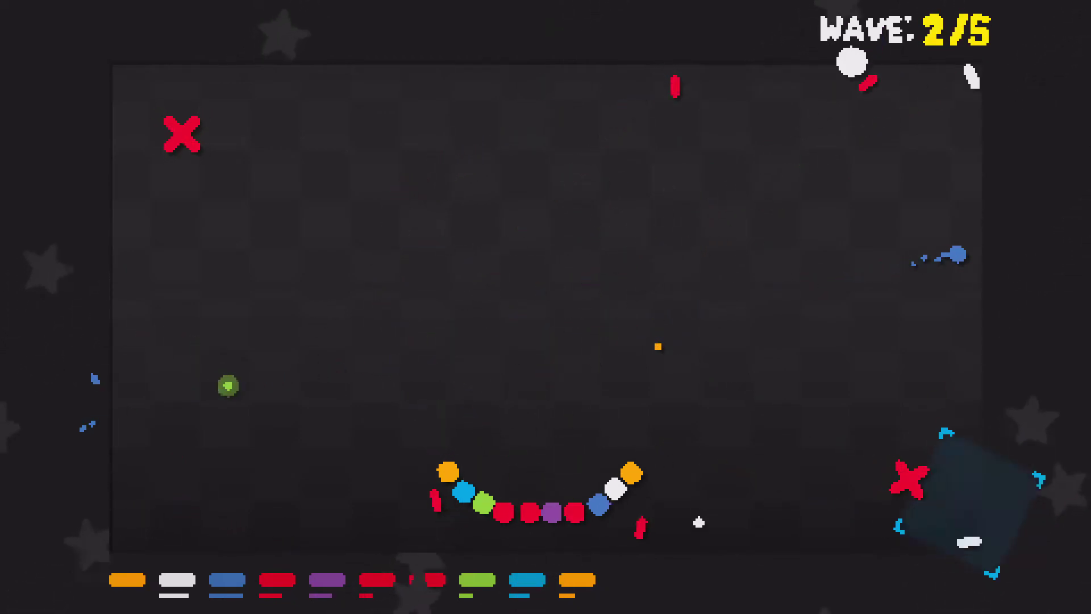
pyautogui.press('a')
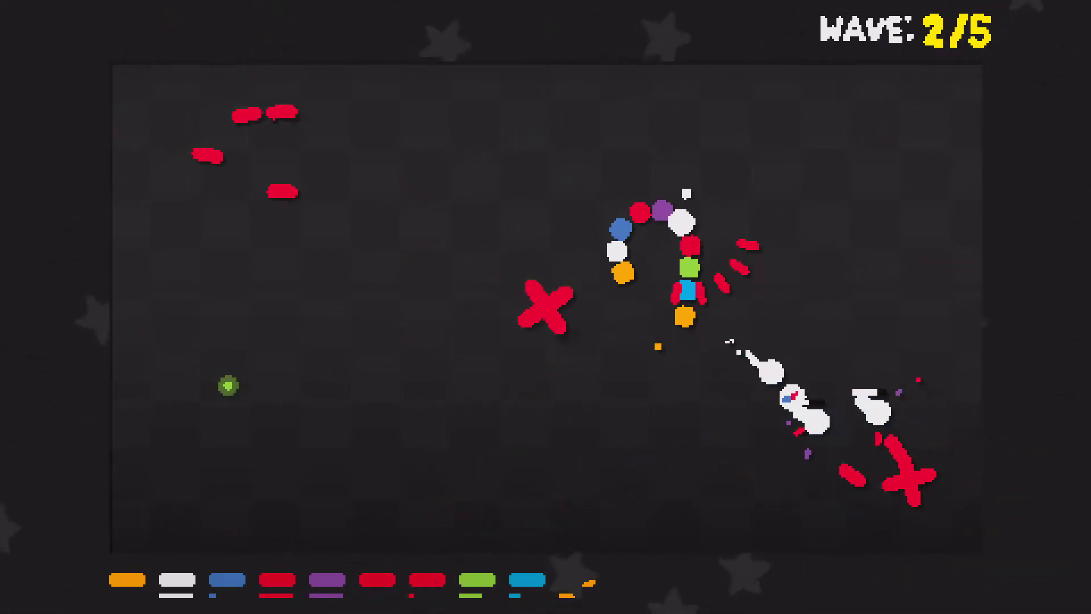
pyautogui.press('d')
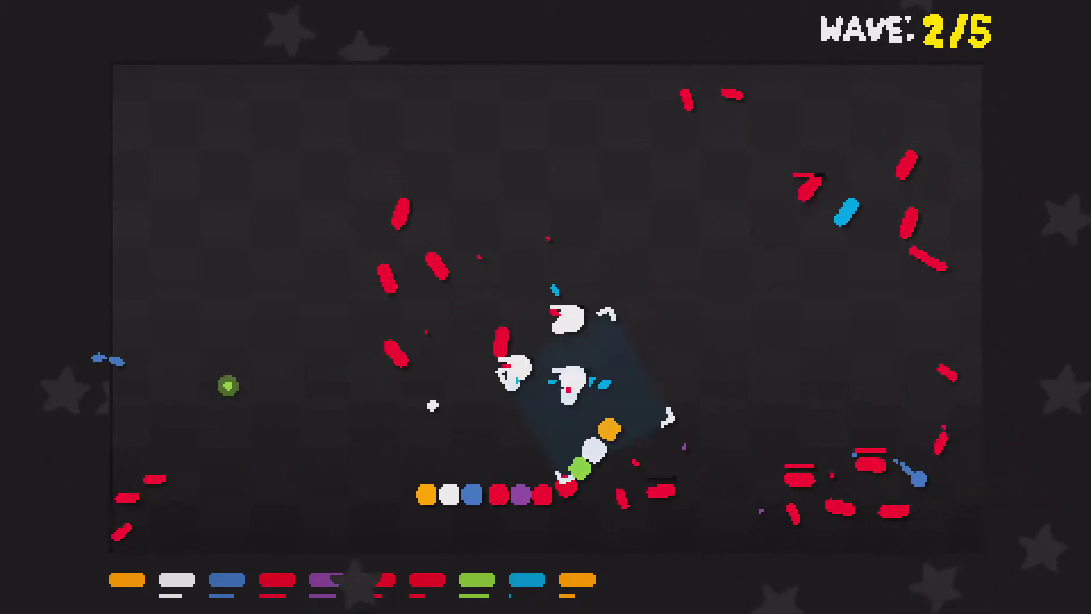
pyautogui.press('d')
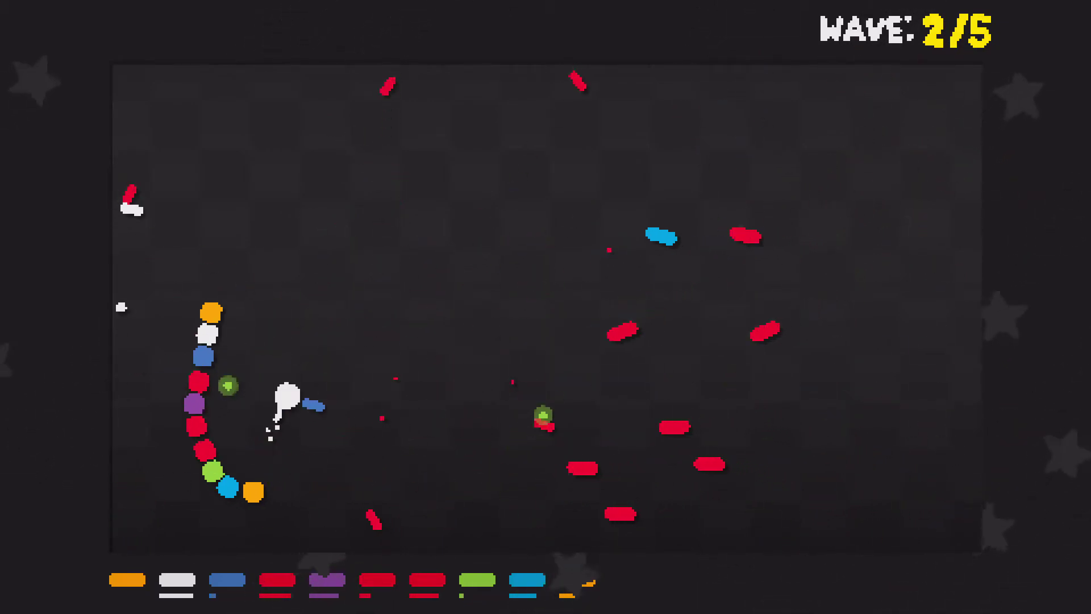
pyautogui.press('d')
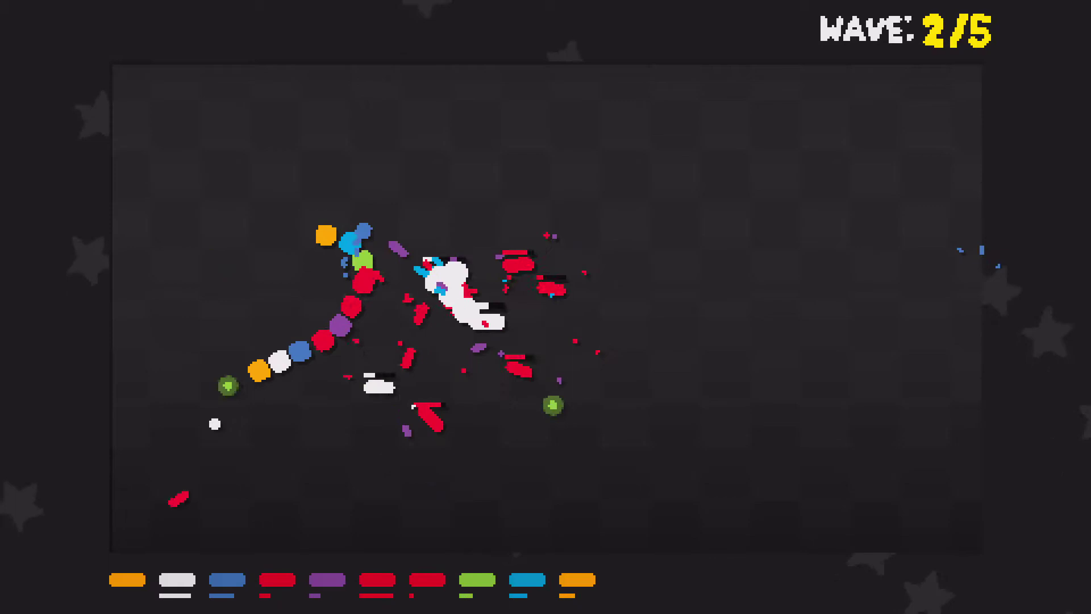
pyautogui.press('a')
pyautogui.press('a')
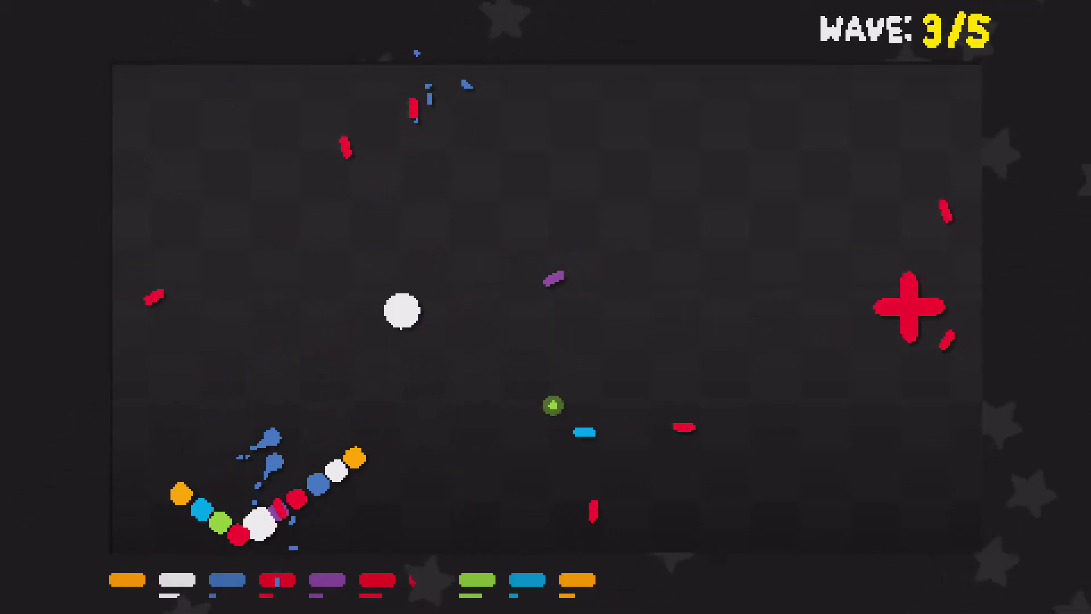
pyautogui.press('a')
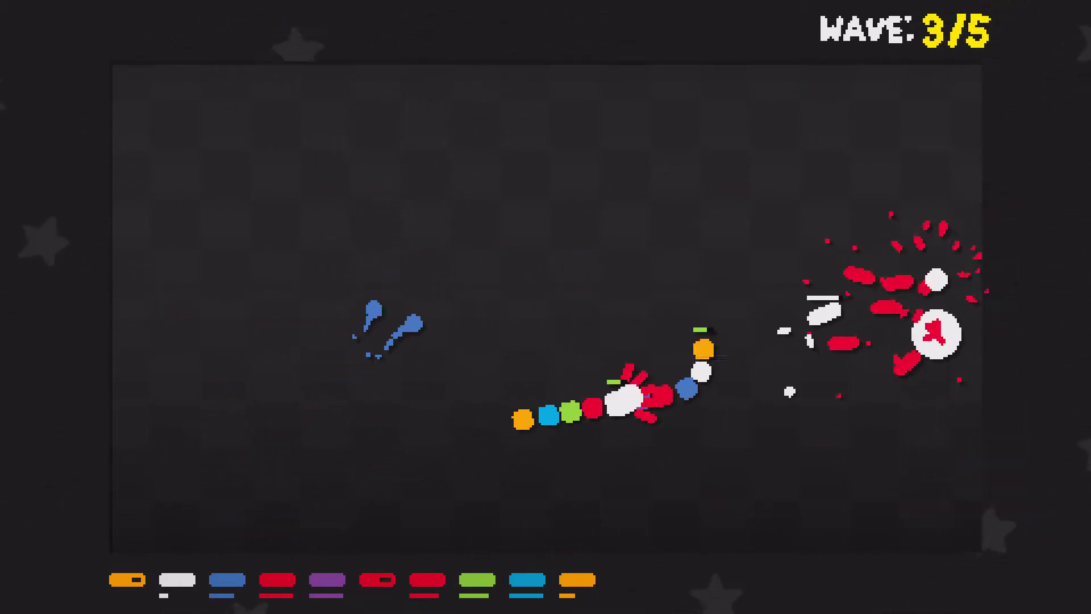
pyautogui.press('a')
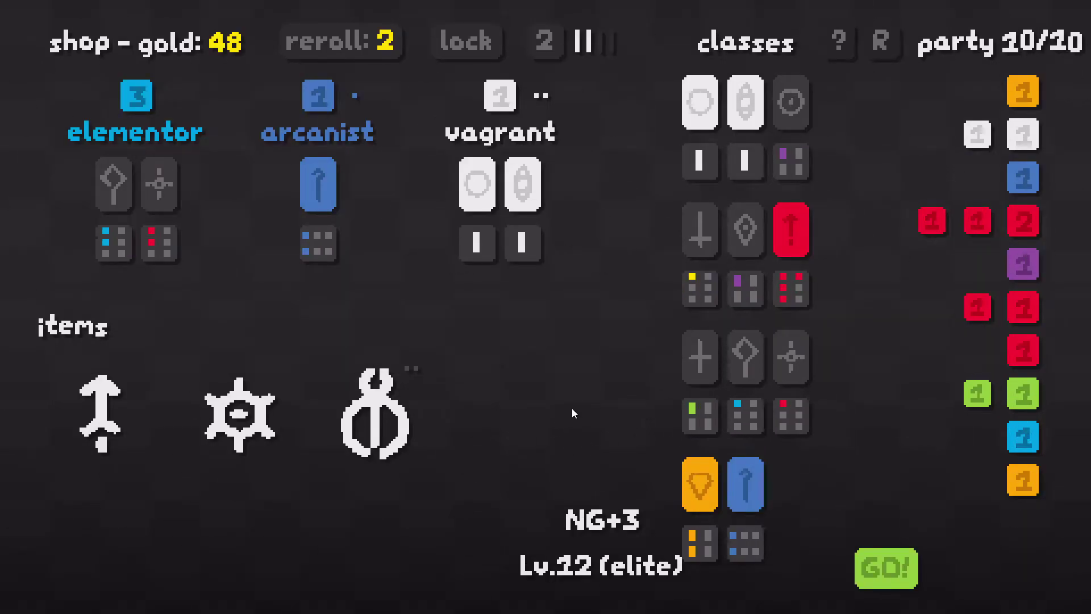
# - Buy a vagrant, raise the shop to level 3, and buy three units including an outlaw
pyautogui.moveTo(499, 170)
pyautogui.click(525, 112)
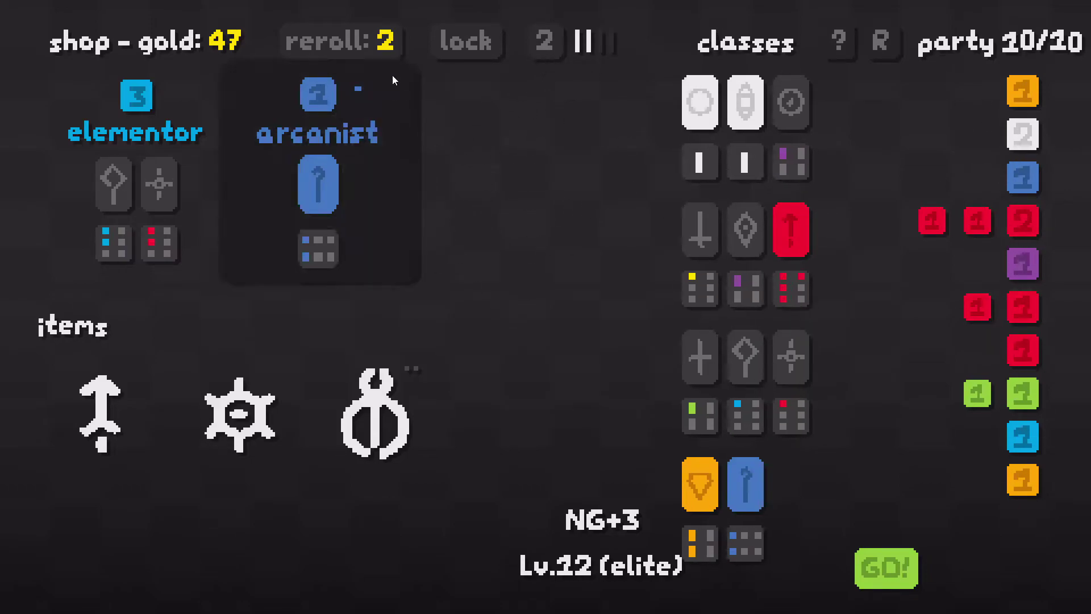
pyautogui.click(553, 50)
pyautogui.click(554, 50)
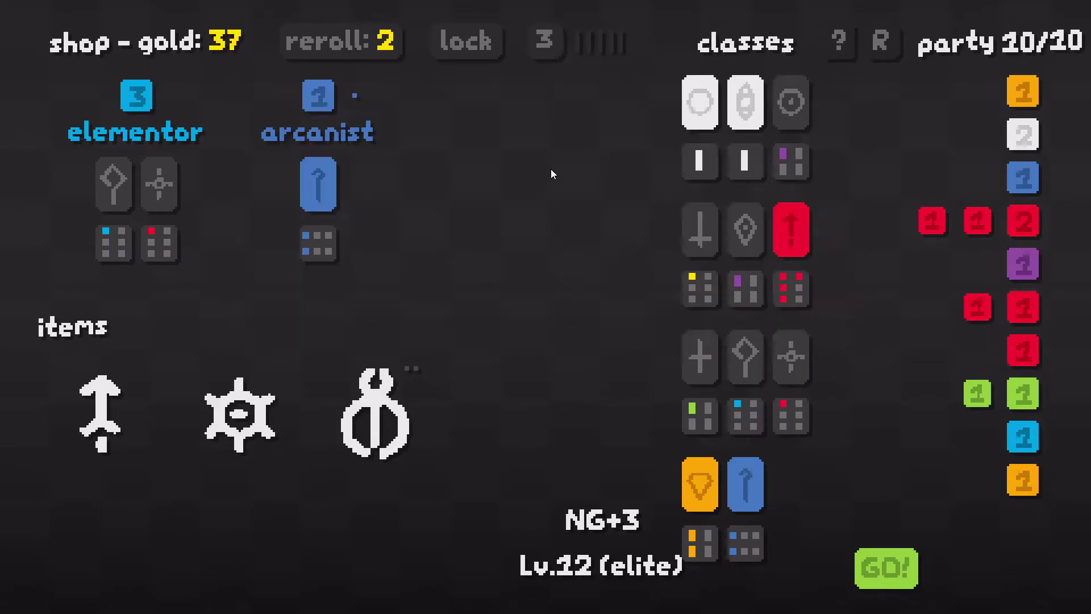
pyautogui.click(349, 38)
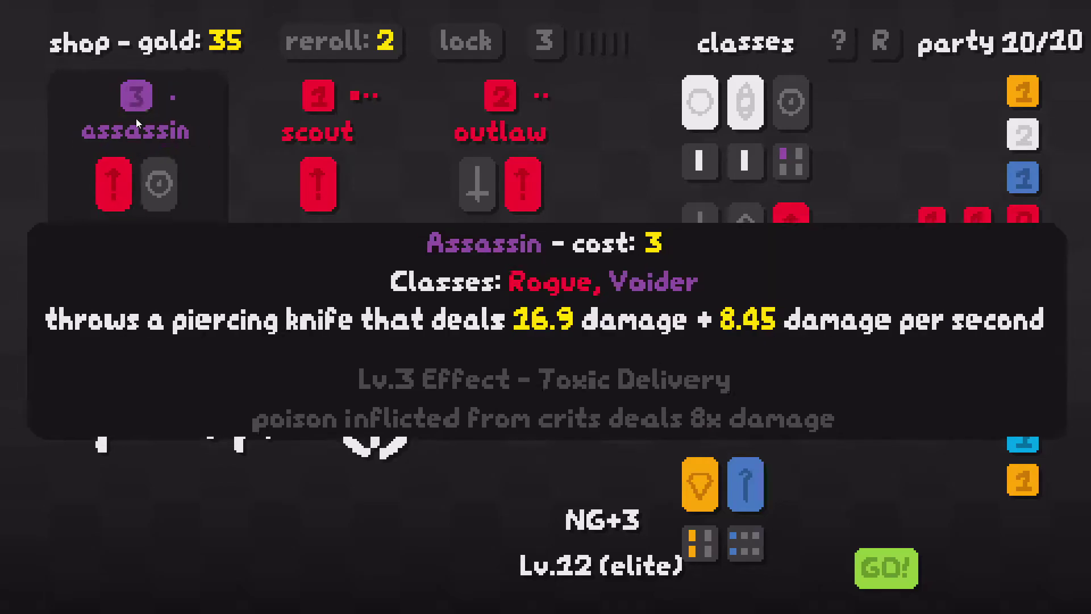
pyautogui.click(136, 119)
pyautogui.click(318, 120)
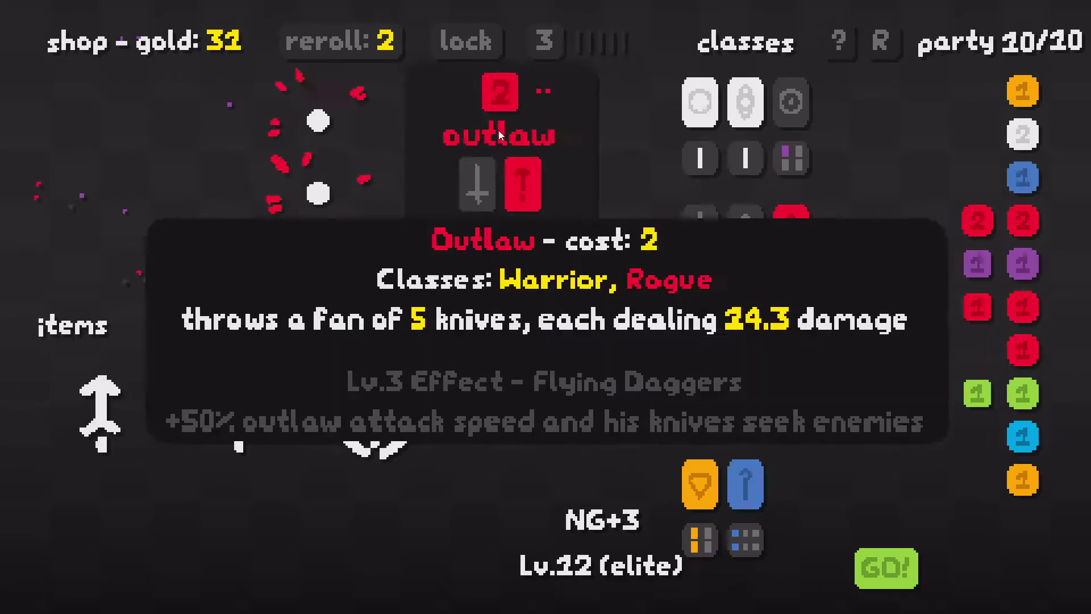
pyautogui.click(499, 131)
# - Reroll three more times, swap the gambler for a thief, and start the elite Lv.12 fight
pyautogui.click(322, 36)
pyautogui.click(322, 36)
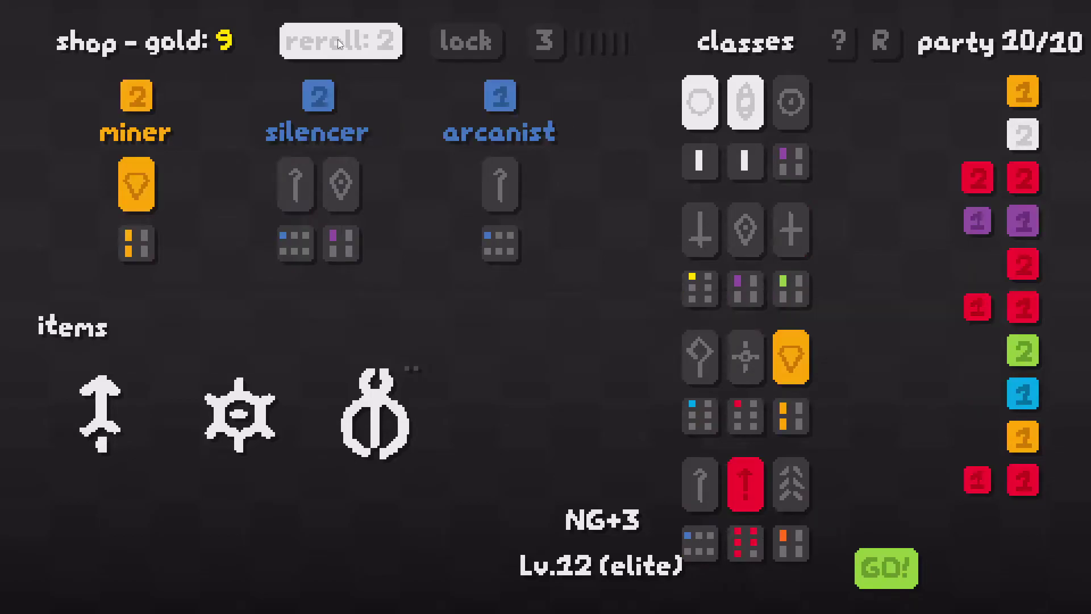
pyautogui.click(338, 40)
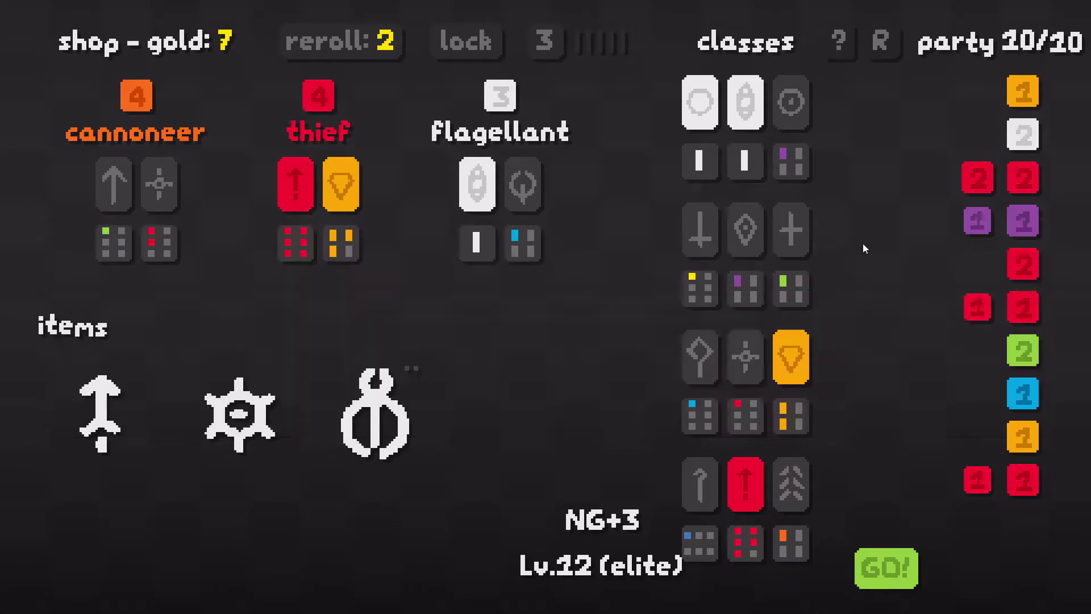
pyautogui.moveTo(1022, 438); pyautogui.dragTo(374, 177)
pyautogui.click(375, 178)
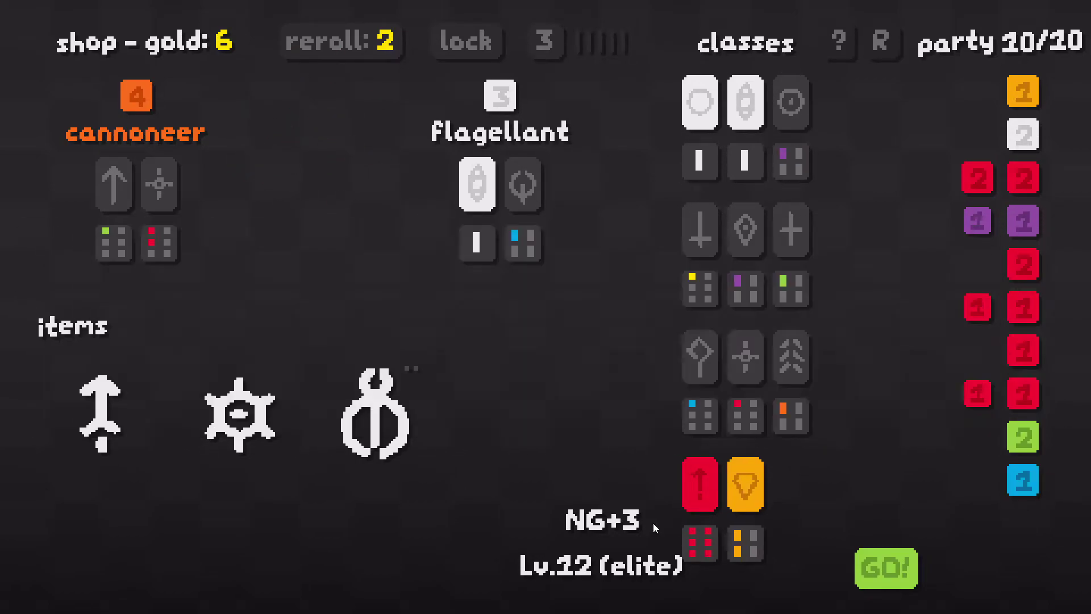
pyautogui.press('space')
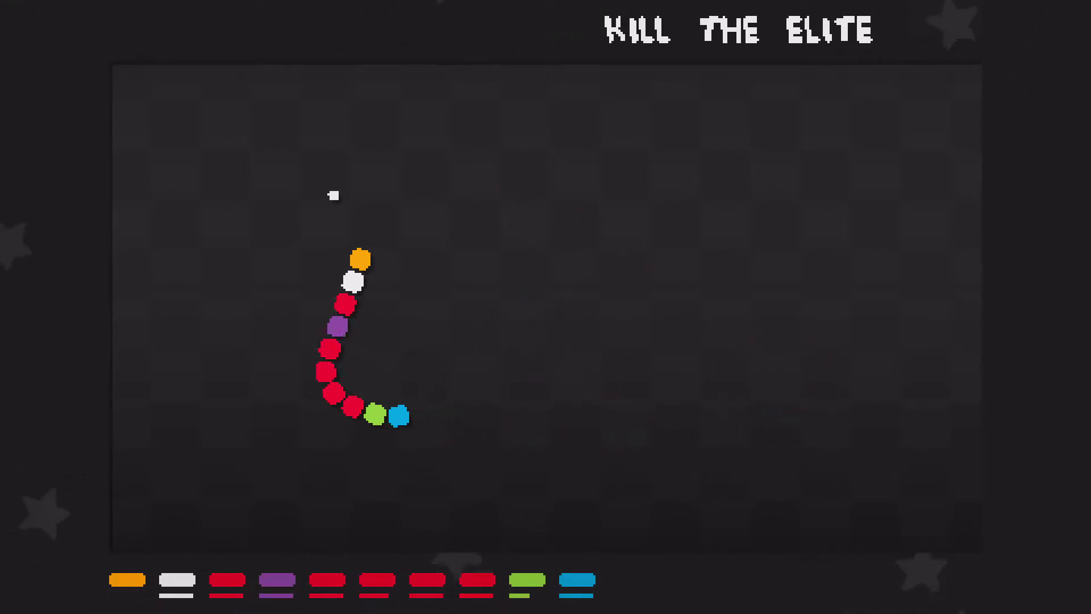
# - Steer the snake around the arena's left side and top toward the right-side enemies
pyautogui.press('a')
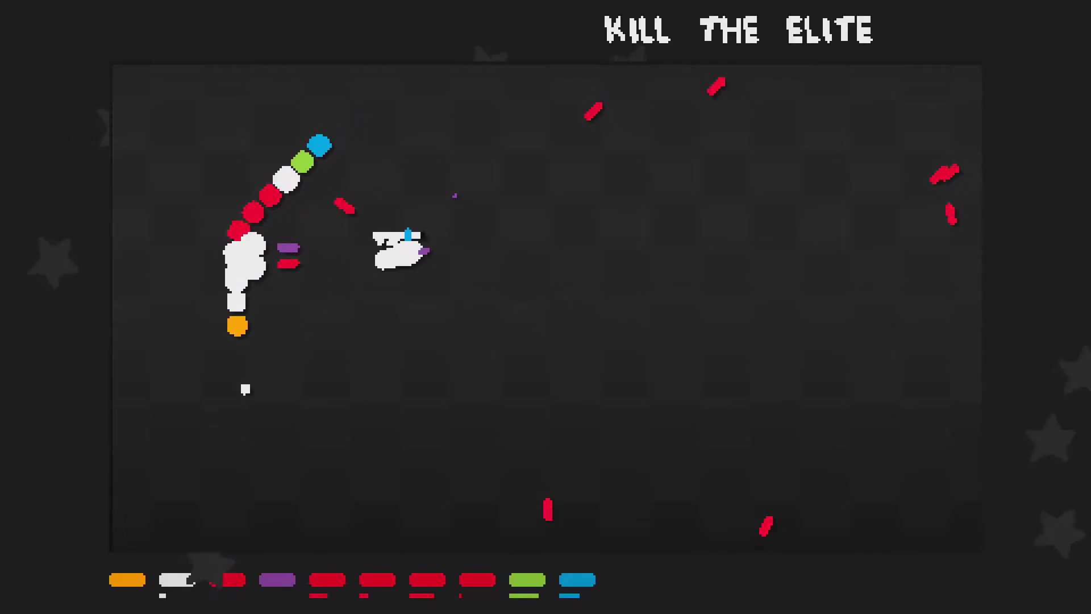
pyautogui.press('a')
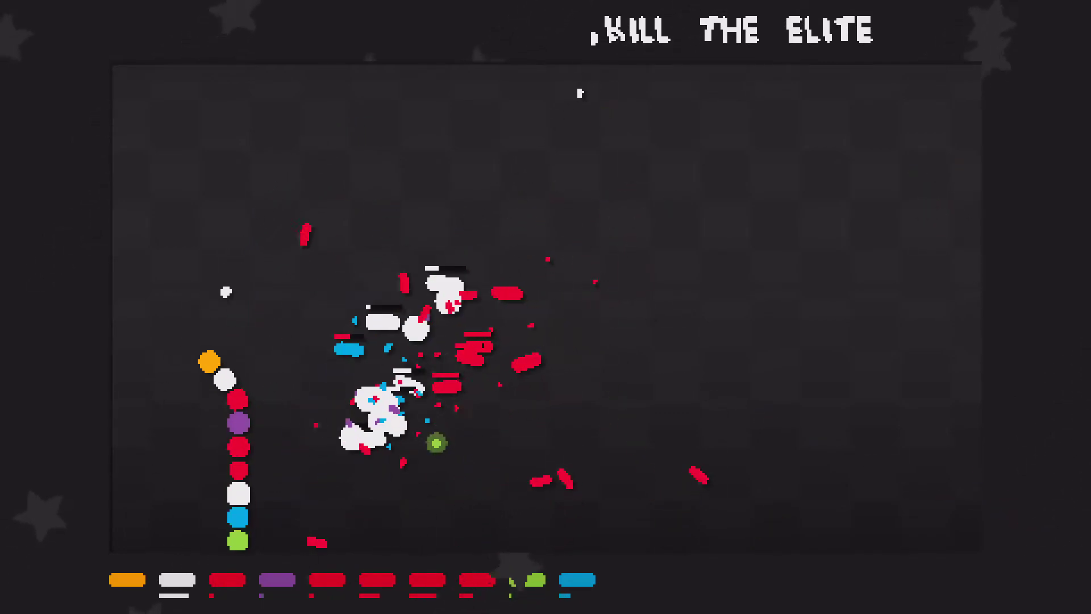
pyautogui.press('a')
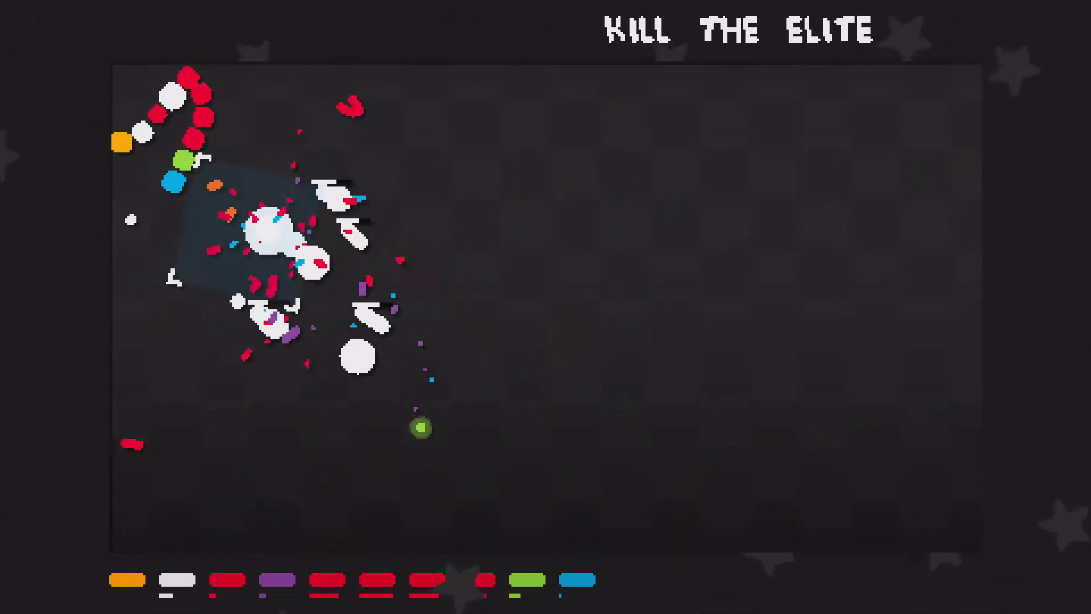
pyautogui.press('a')
pyautogui.press('d')
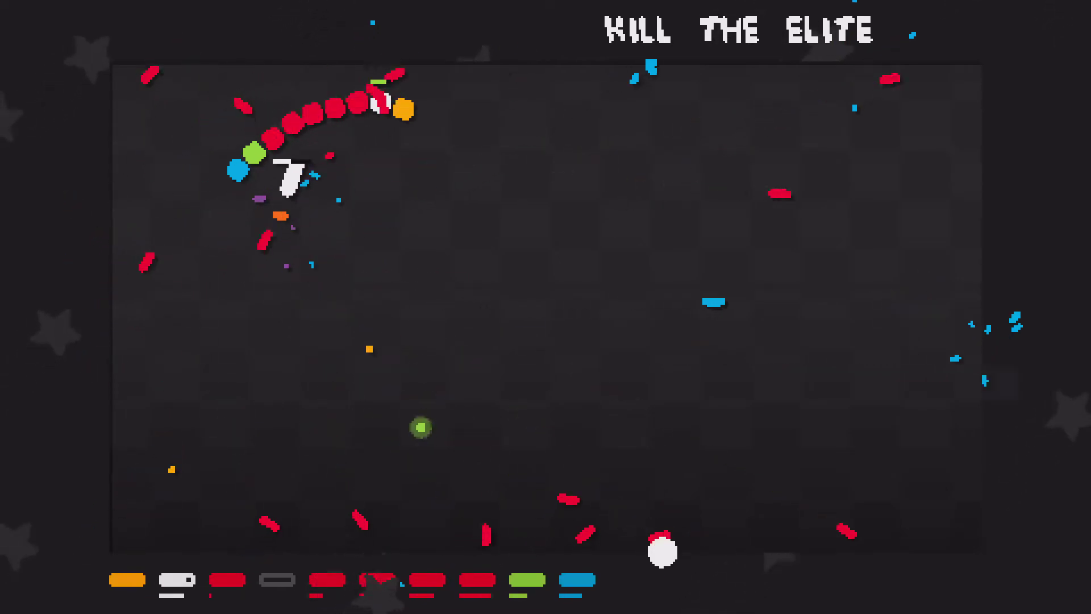
pyautogui.press('d')
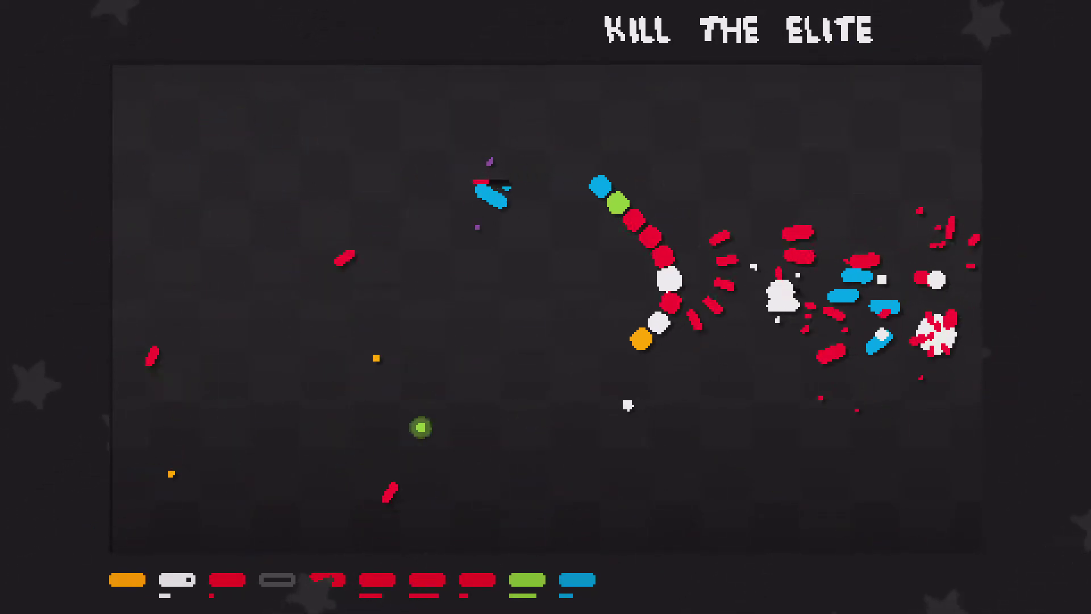
pyautogui.press('d')
pyautogui.press('d')
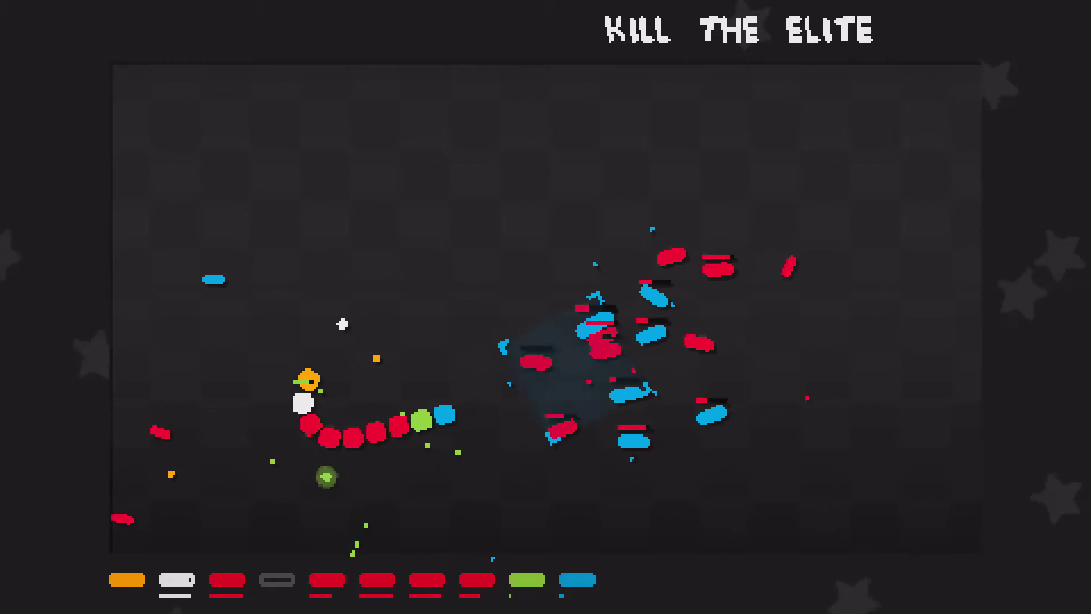
pyautogui.press('a')
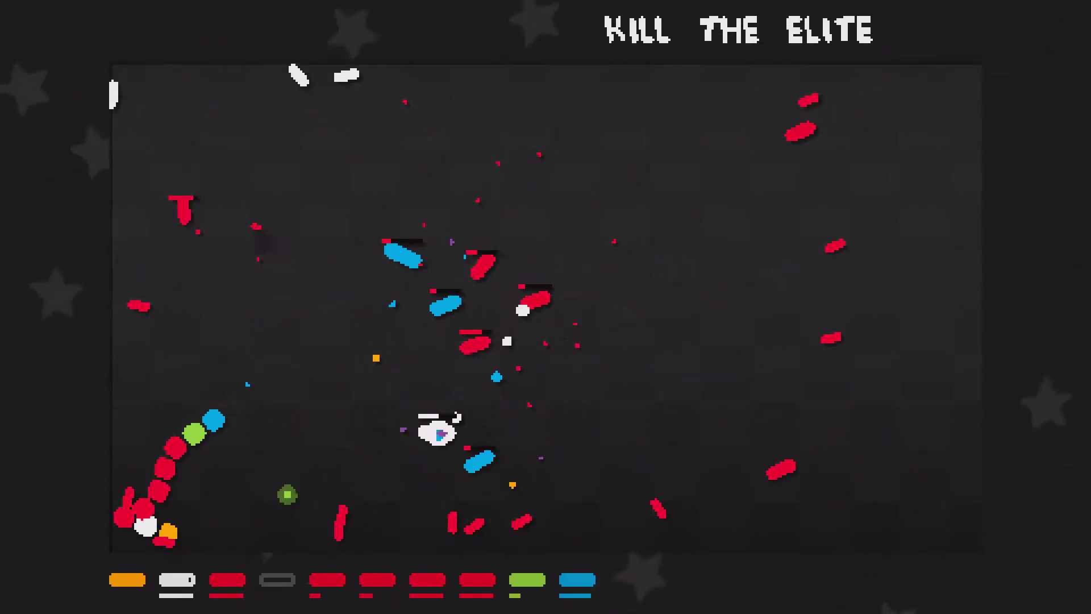
pyautogui.press('a')
pyautogui.press('d')
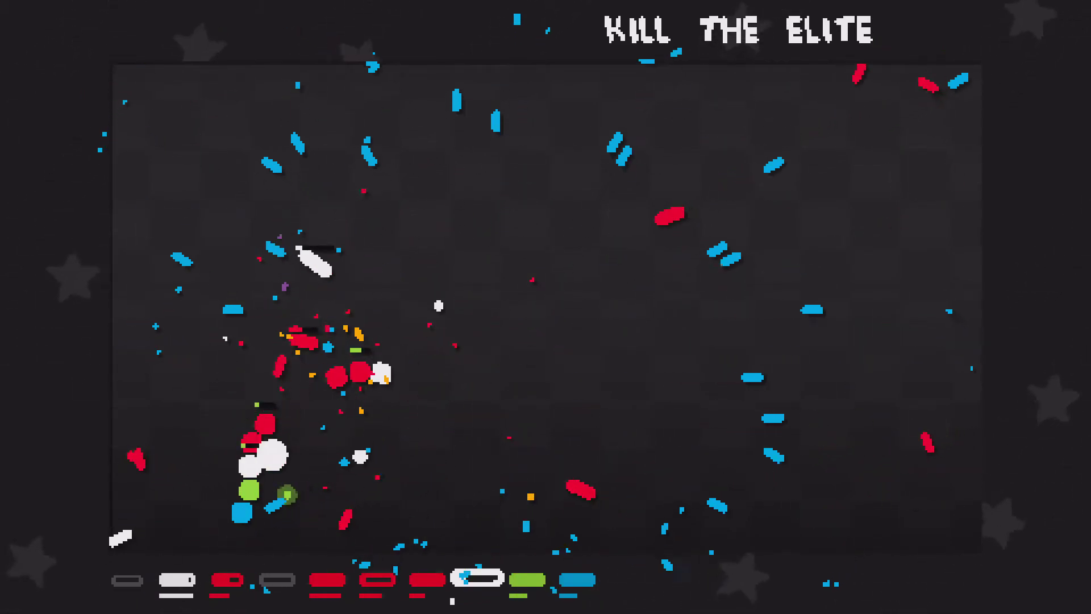
pyautogui.press('d')
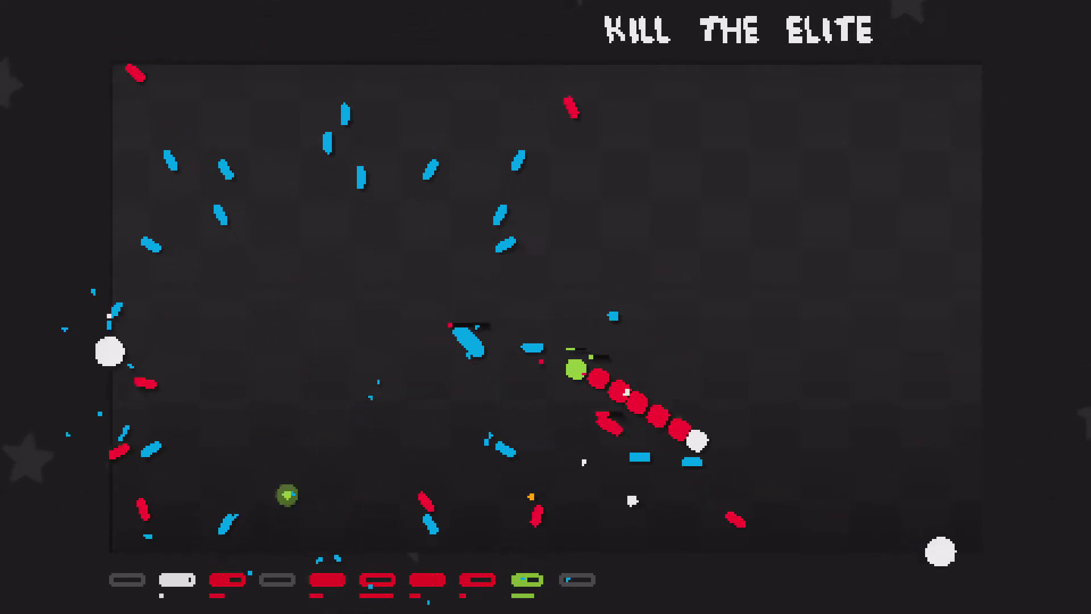
# - Weave the snake across the arena until the elite and its wave are destroyed
pyautogui.press('a')
pyautogui.press('a')
pyautogui.press('d')
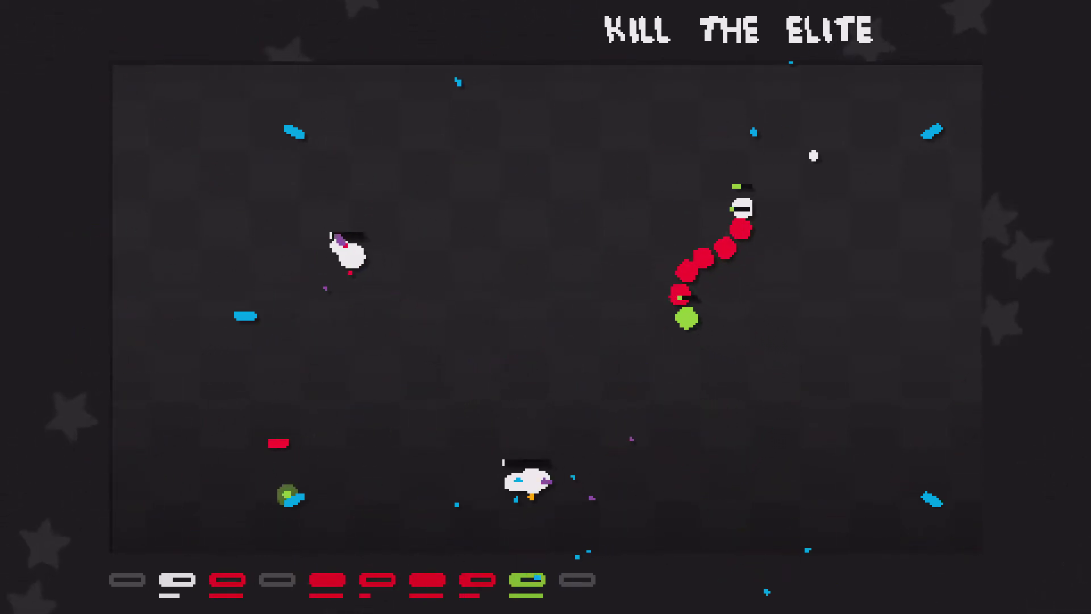
pyautogui.press('a')
pyautogui.press('a')
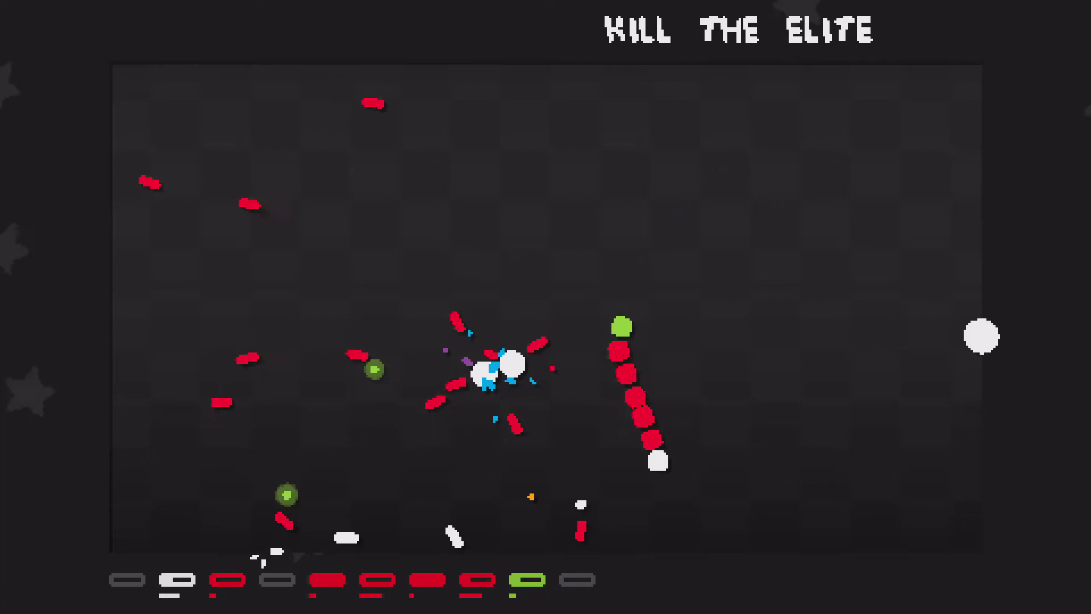
pyautogui.press('d')
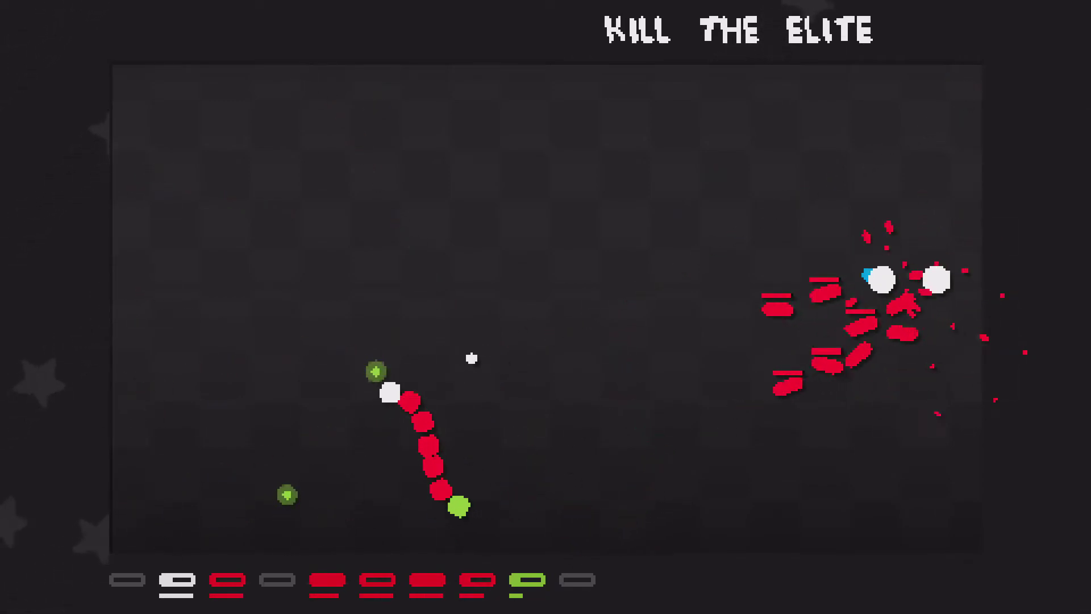
pyautogui.press('a')
pyautogui.press('d')
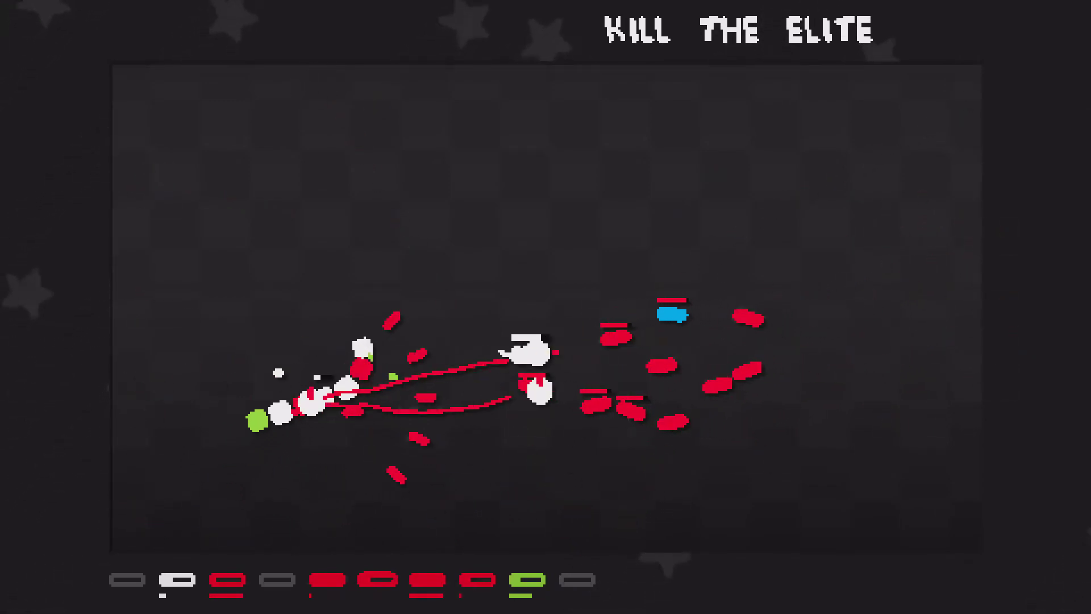
pyautogui.press('a')
pyautogui.press('a')
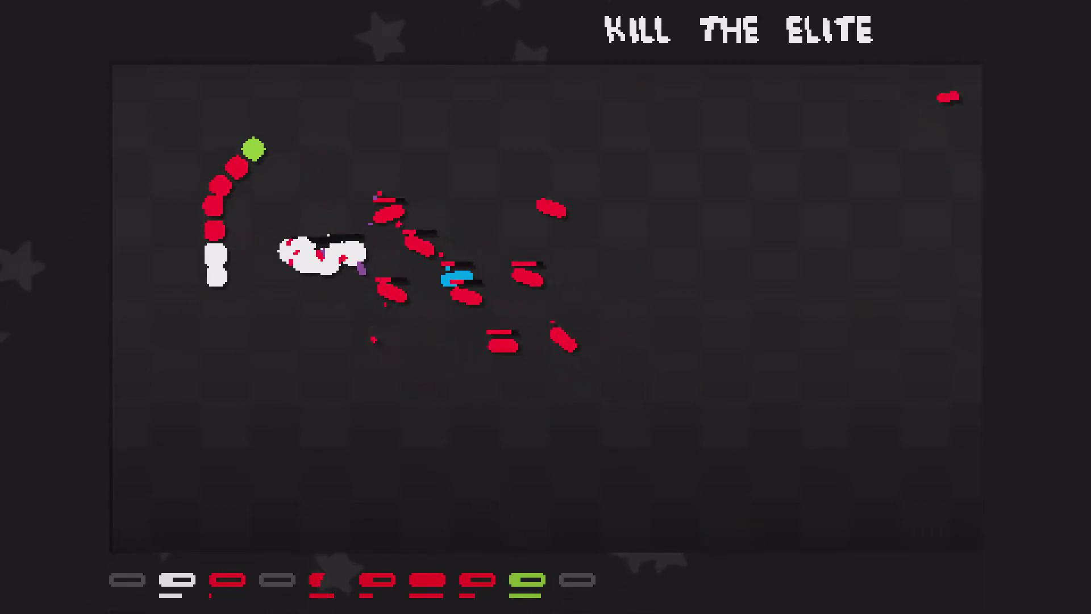
pyautogui.press('d')
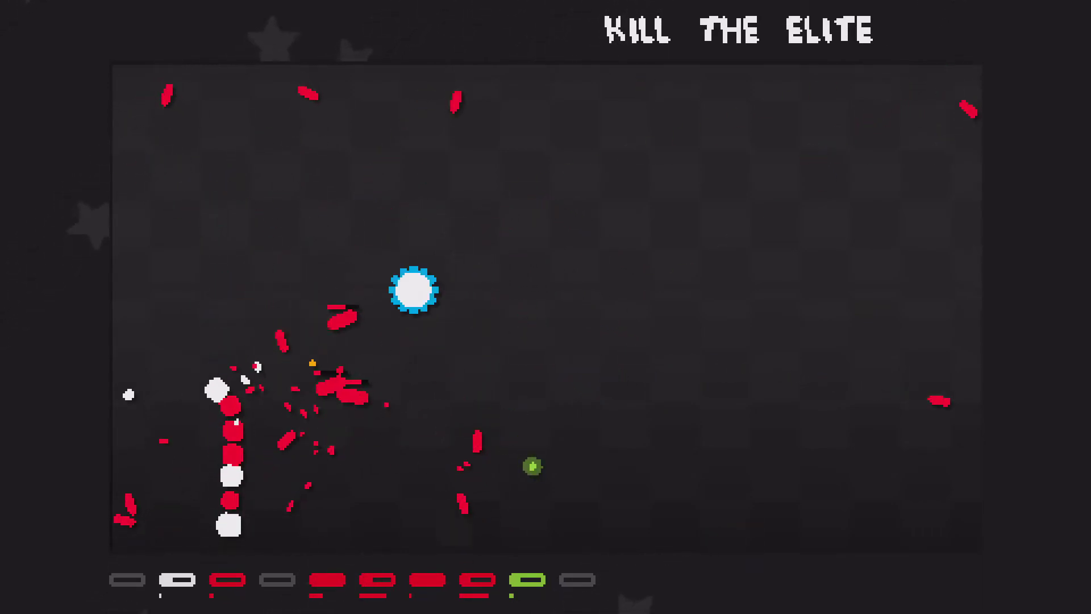
pyautogui.press('d')
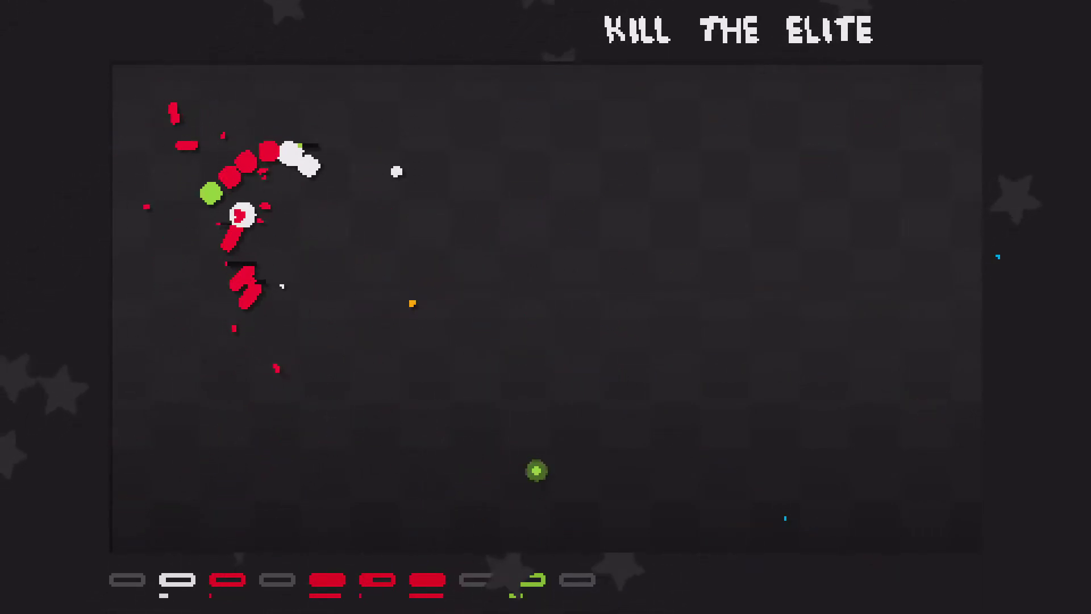
pyautogui.press('a')
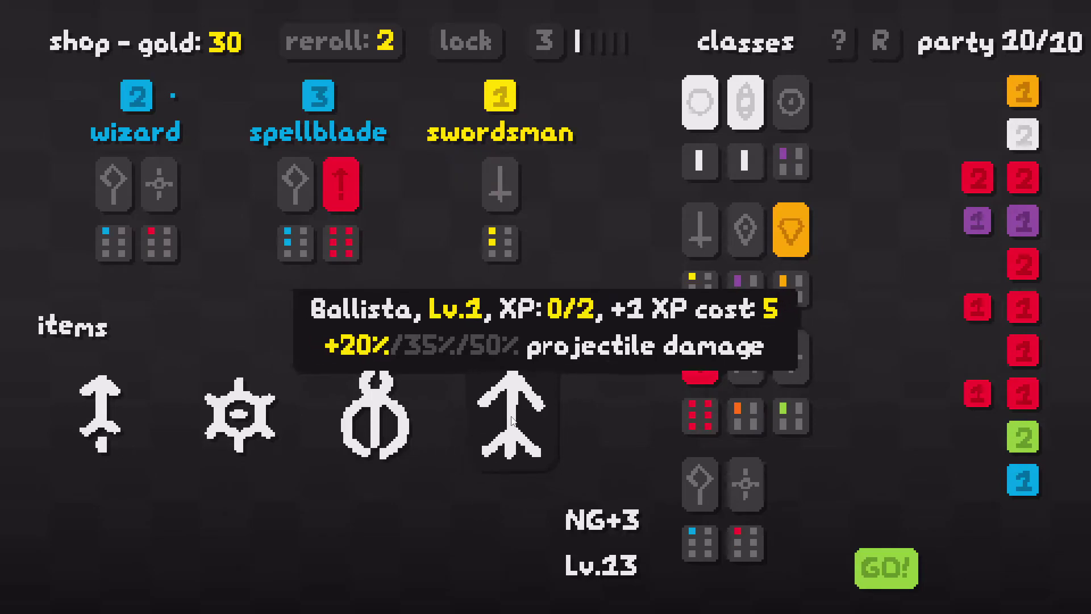
# - Level Ballista to Lv.3 for 50% projectile damage, leaving 5 gold
pyautogui.click(518, 424)
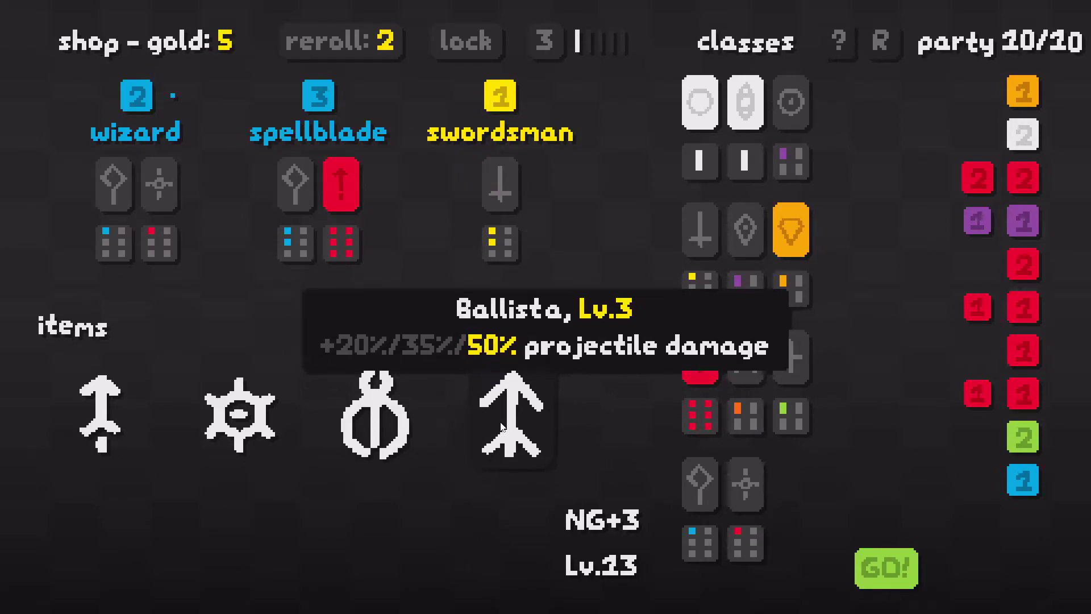
# - Start Lv.13 and steer the snake around the arena until the level is cleared
pyautogui.click(886, 567)
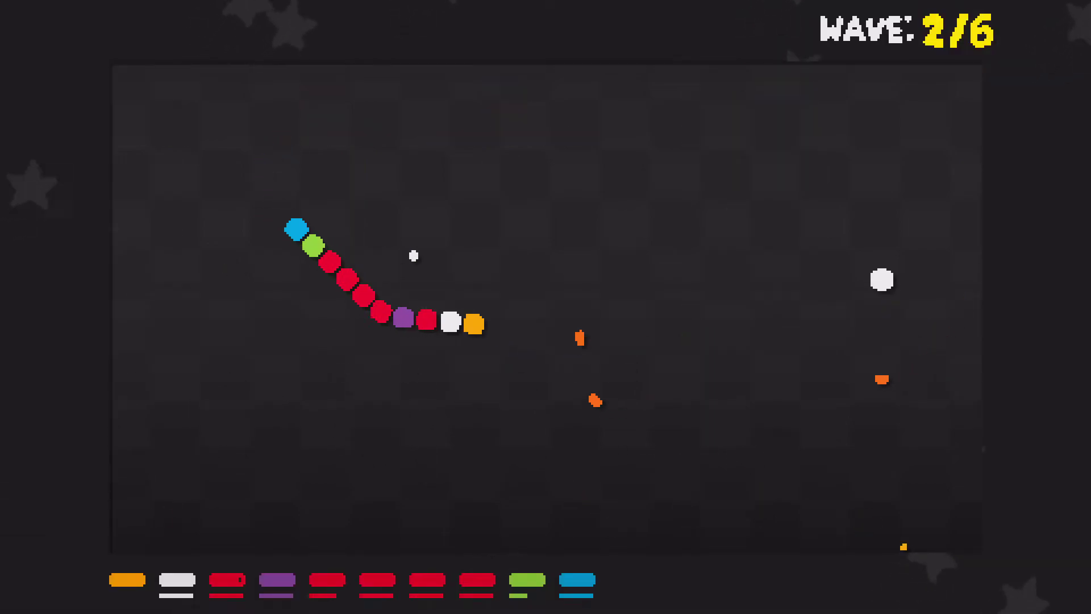
pyautogui.press('a')
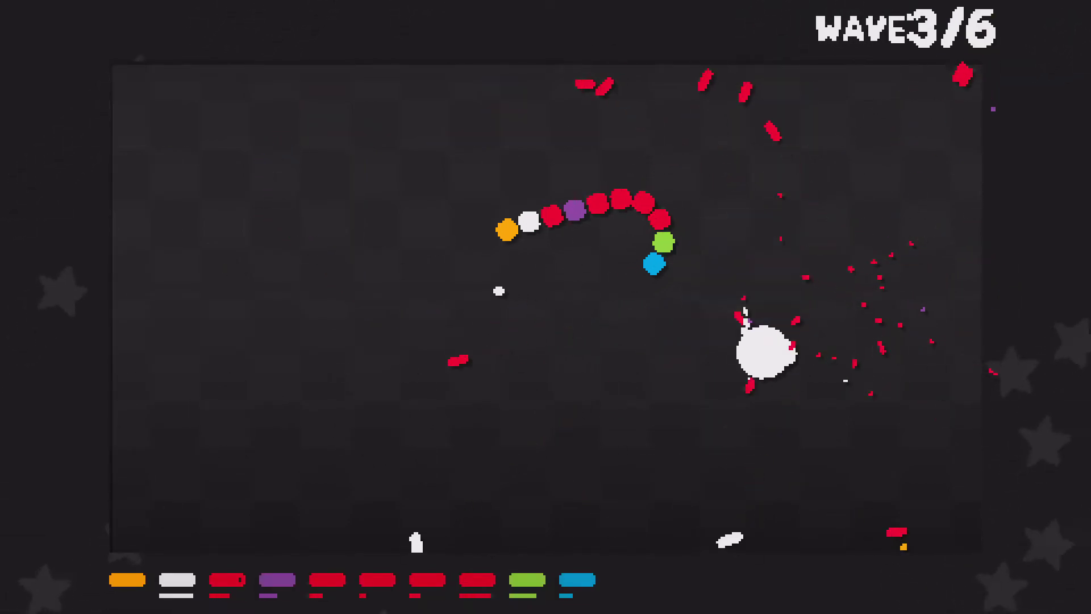
pyautogui.press('a')
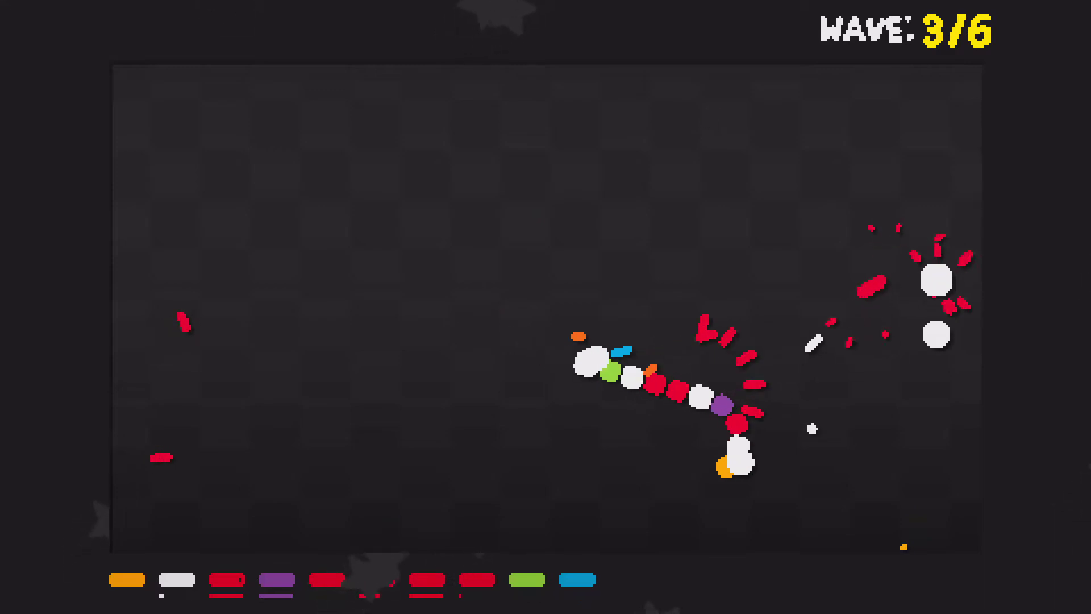
pyautogui.press('d')
pyautogui.press('a')
pyautogui.press('d')
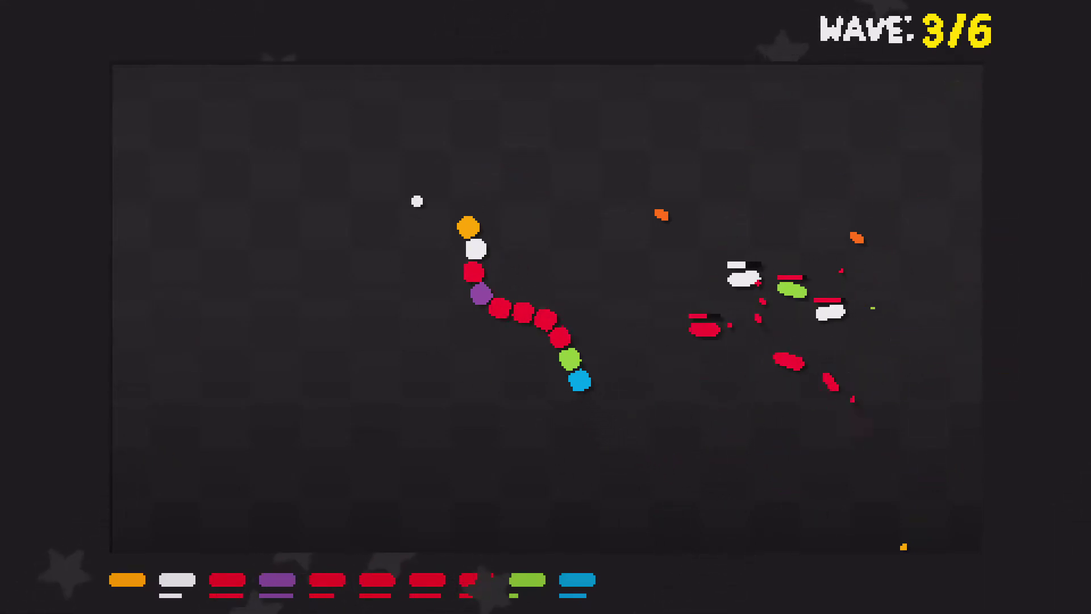
pyautogui.press('a')
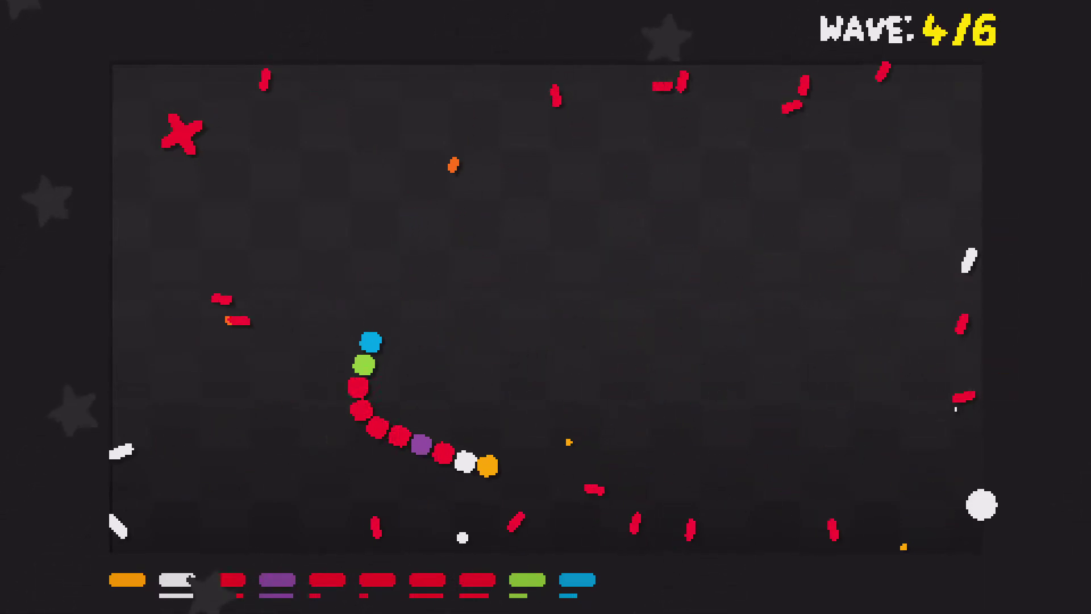
pyautogui.press('d')
pyautogui.press('a')
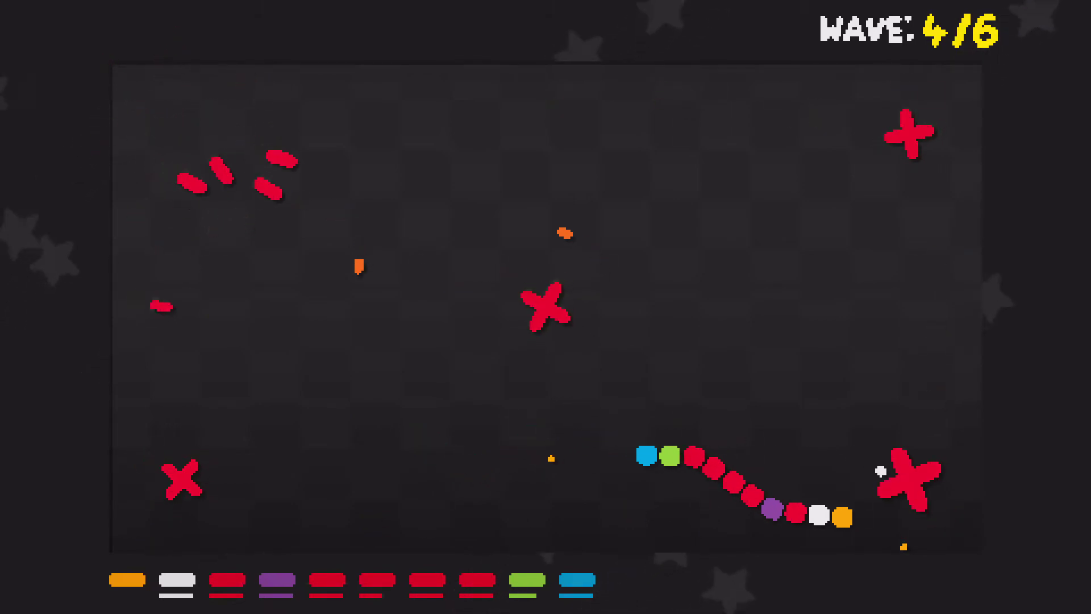
pyautogui.press('a')
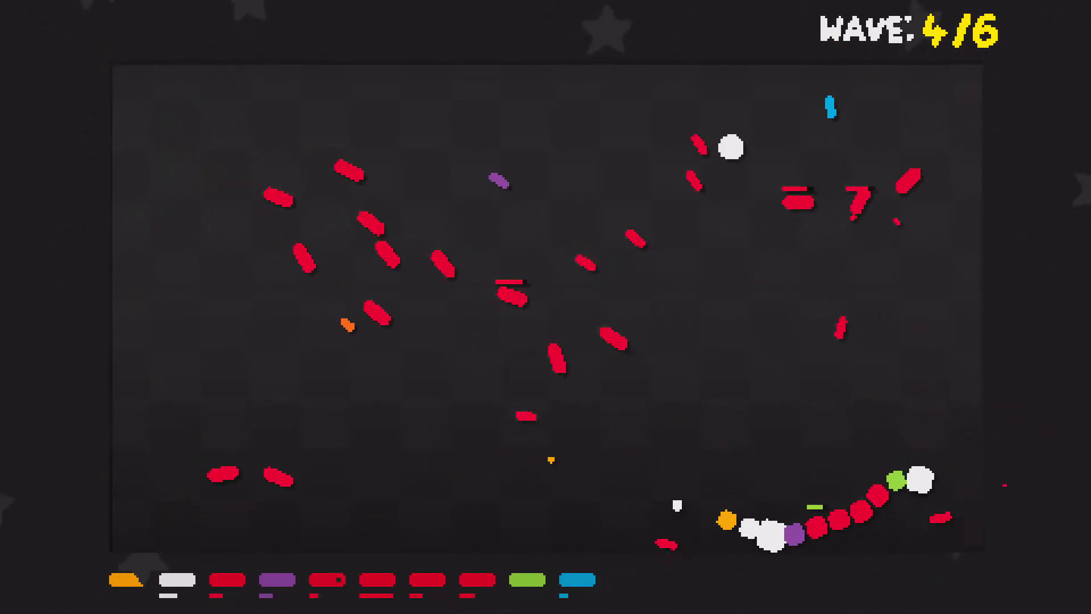
pyautogui.press('a')
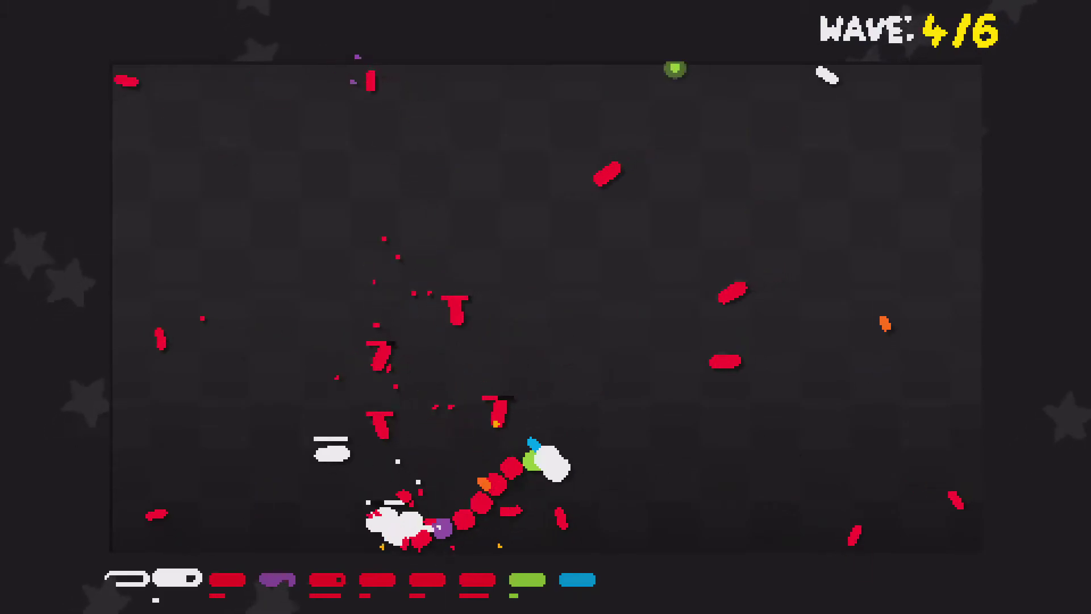
pyautogui.press('d')
pyautogui.press('d')
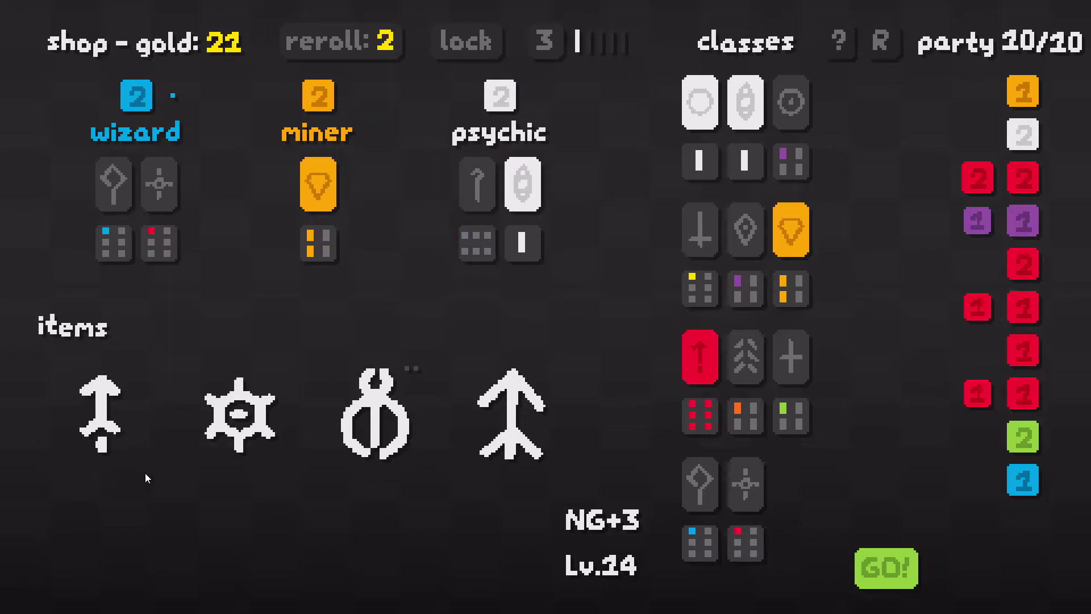
# - Reroll the Lv.14 shop, buy a cleric, reroll again, and start the Lv.14 fight
pyautogui.click(370, 43)
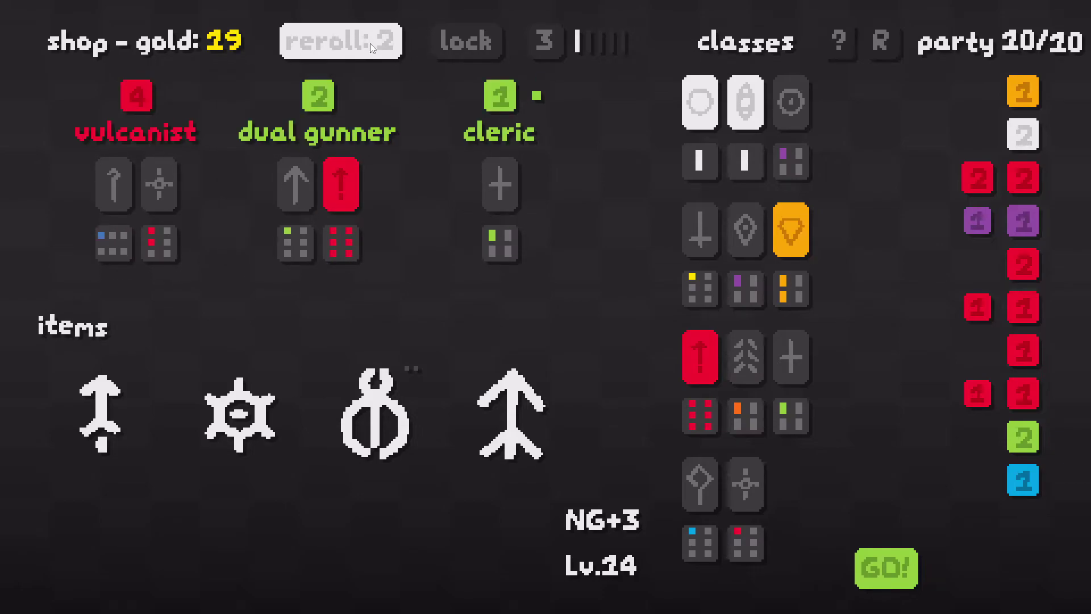
pyautogui.click(500, 95)
pyautogui.click(341, 41)
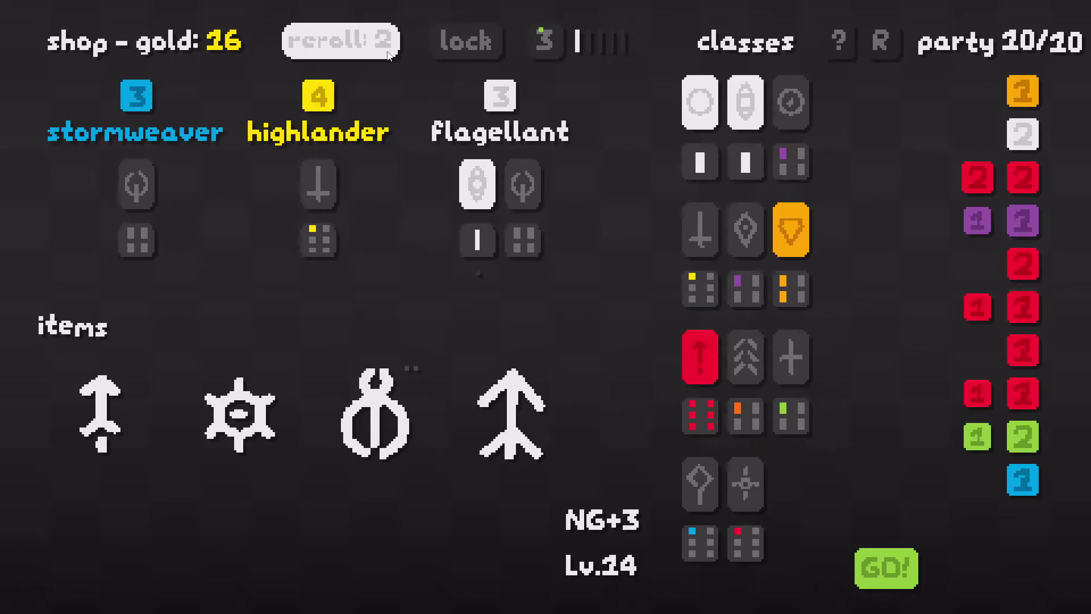
pyautogui.click(887, 566)
pyautogui.press('Right')
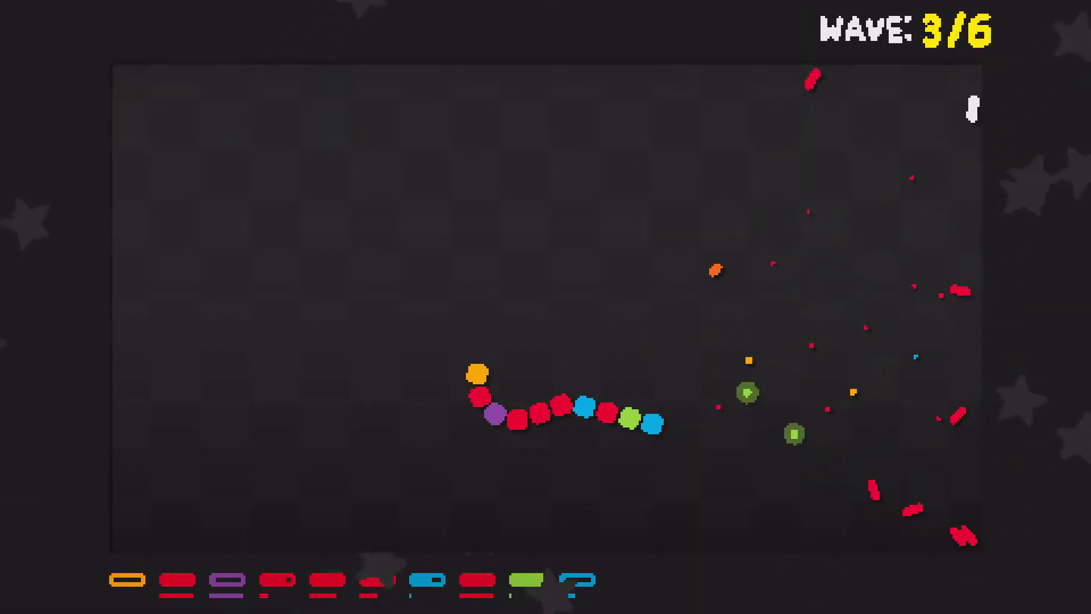
# - Steer the snake along the top, left and right edges through waves 3–4 until Lv.14 ends
pyautogui.press('Right')
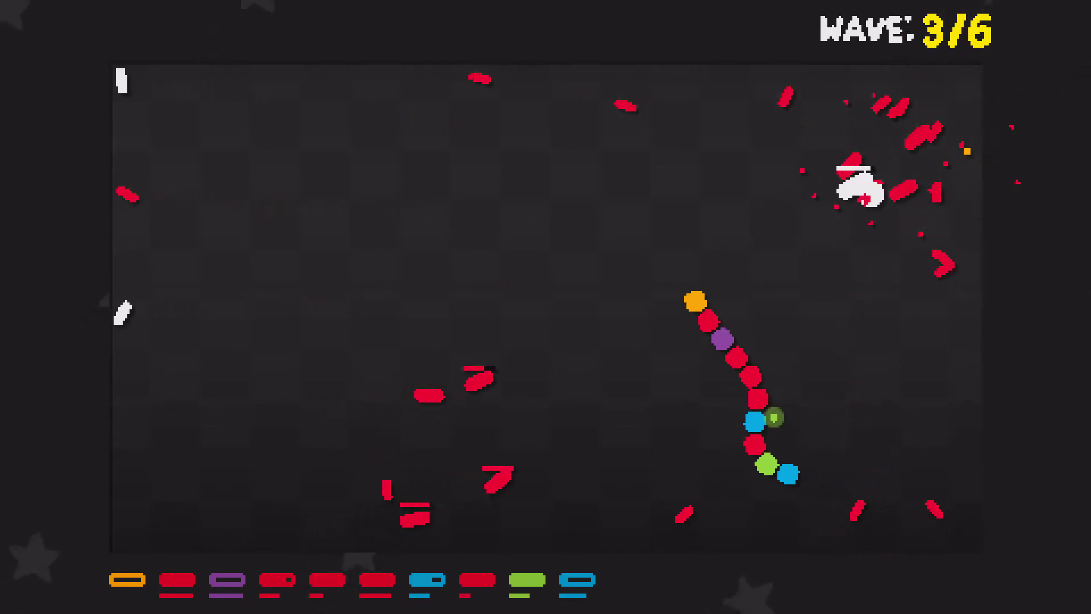
pyautogui.press('Left')
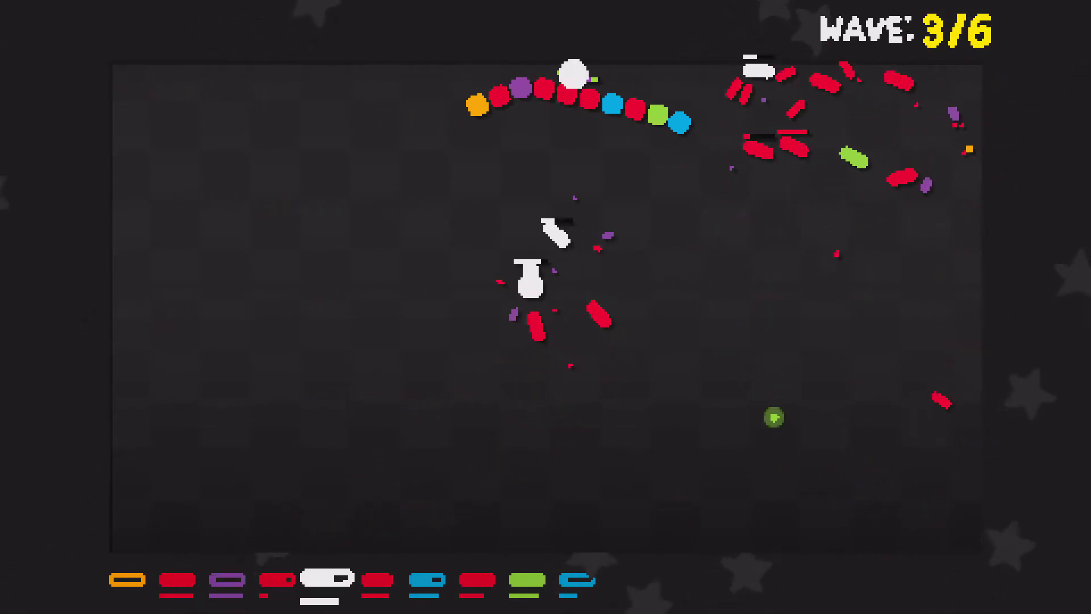
pyautogui.press('Left')
pyautogui.press('Left')
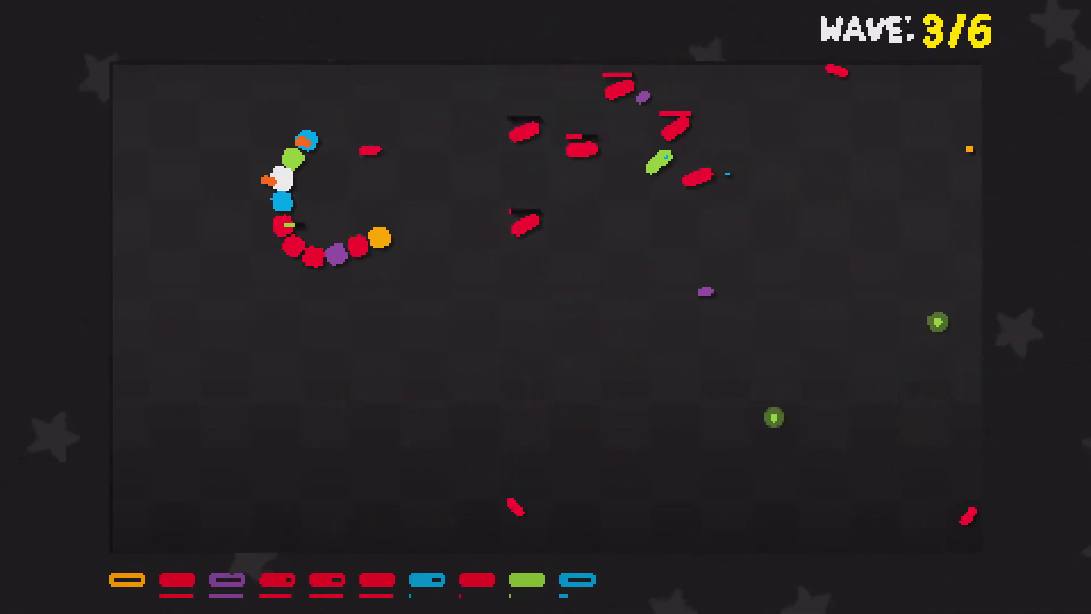
pyautogui.press('Right')
pyautogui.press('Left')
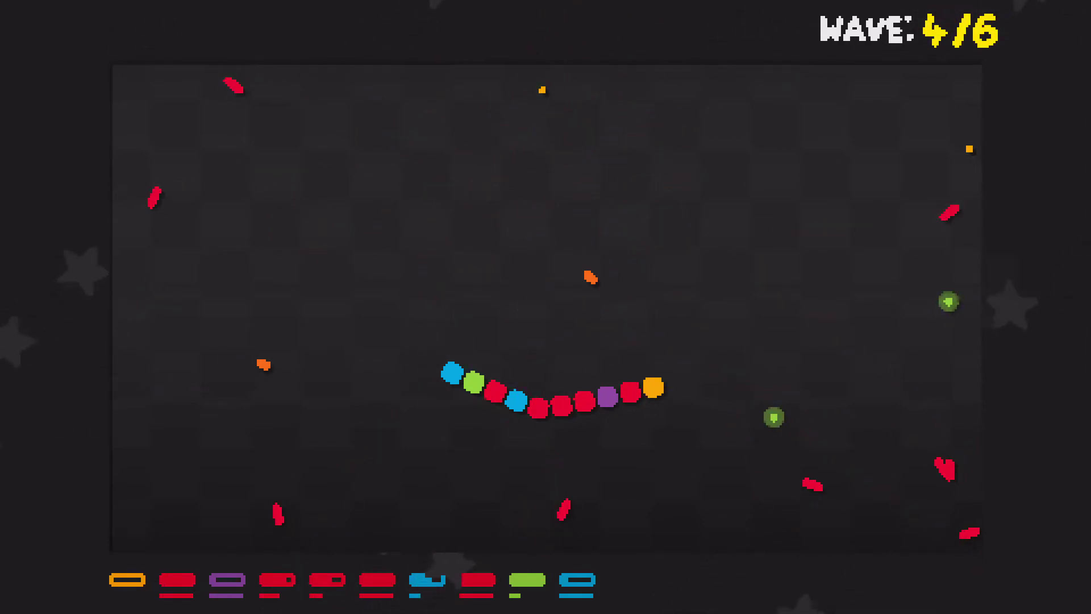
pyautogui.press('Left')
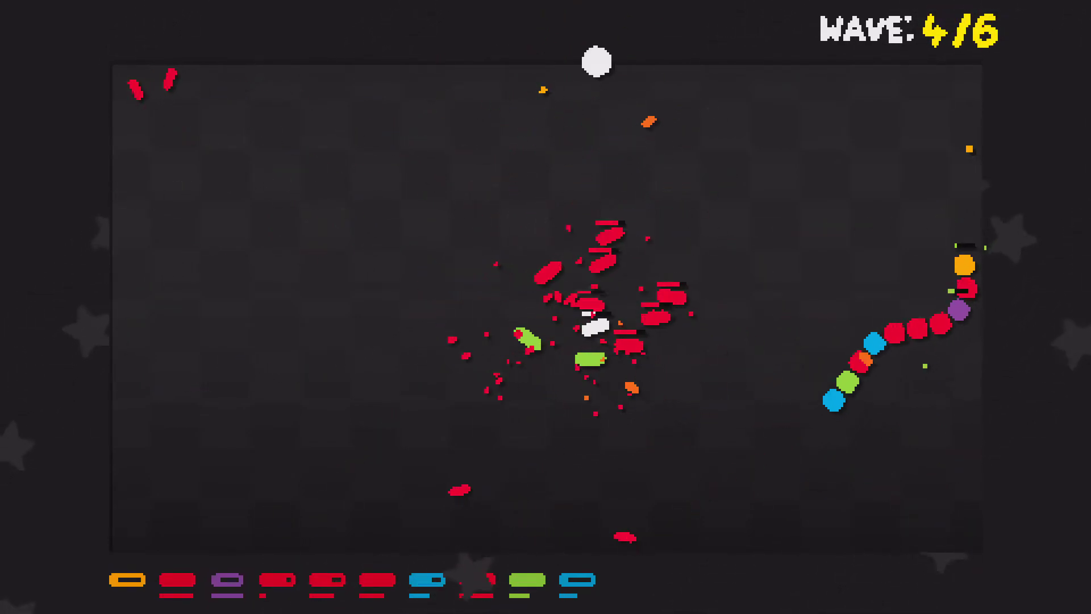
pyautogui.press('Left')
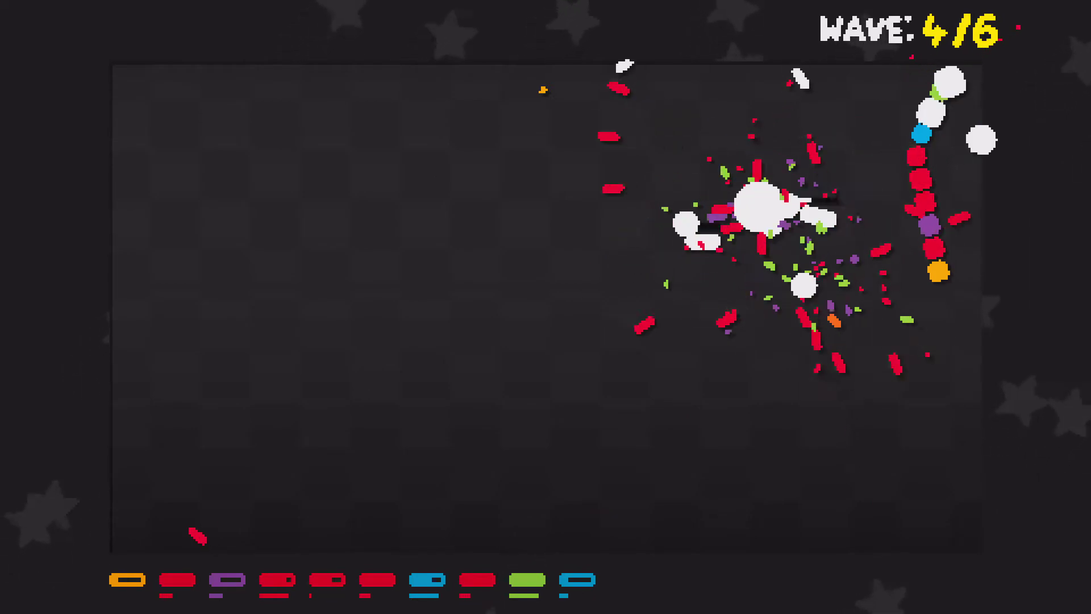
pyautogui.press('Right')
# - Reroll the shop three times, sell the merchant and buy a usurer
pyautogui.click(345, 45)
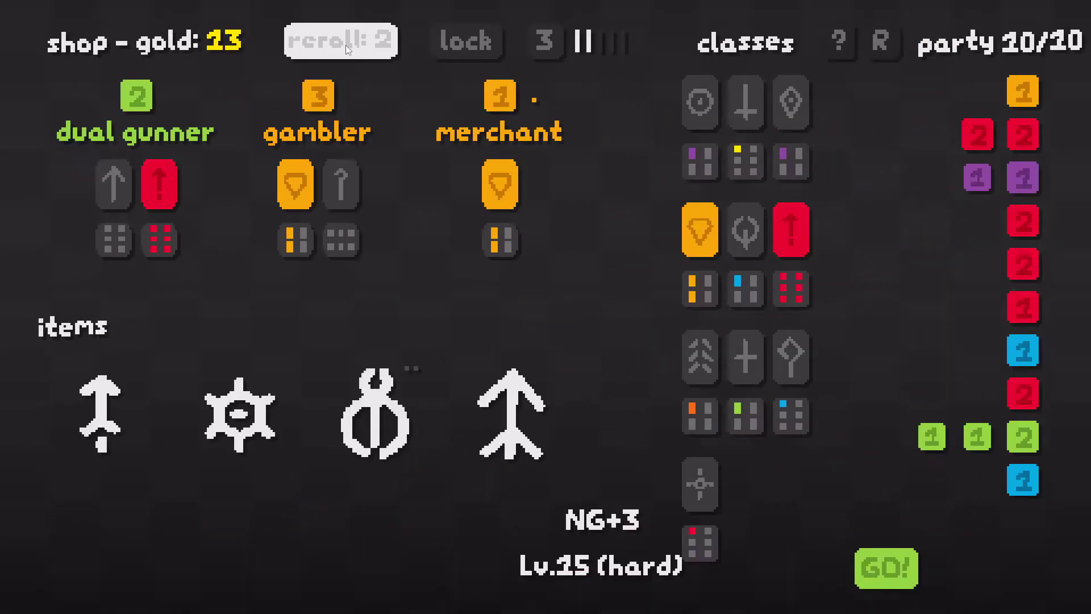
pyautogui.click(345, 45)
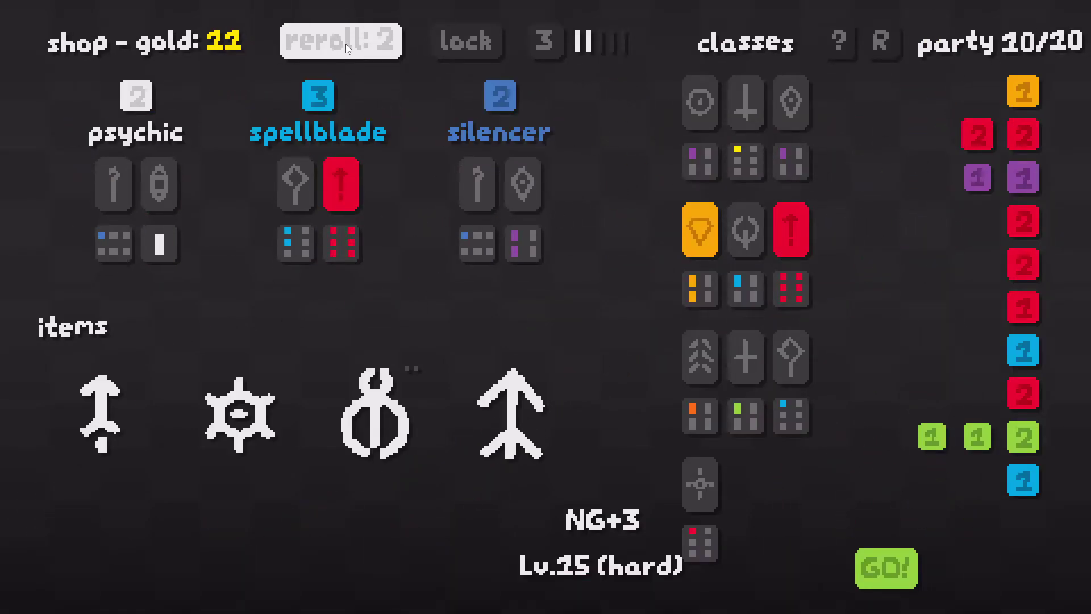
pyautogui.click(345, 44)
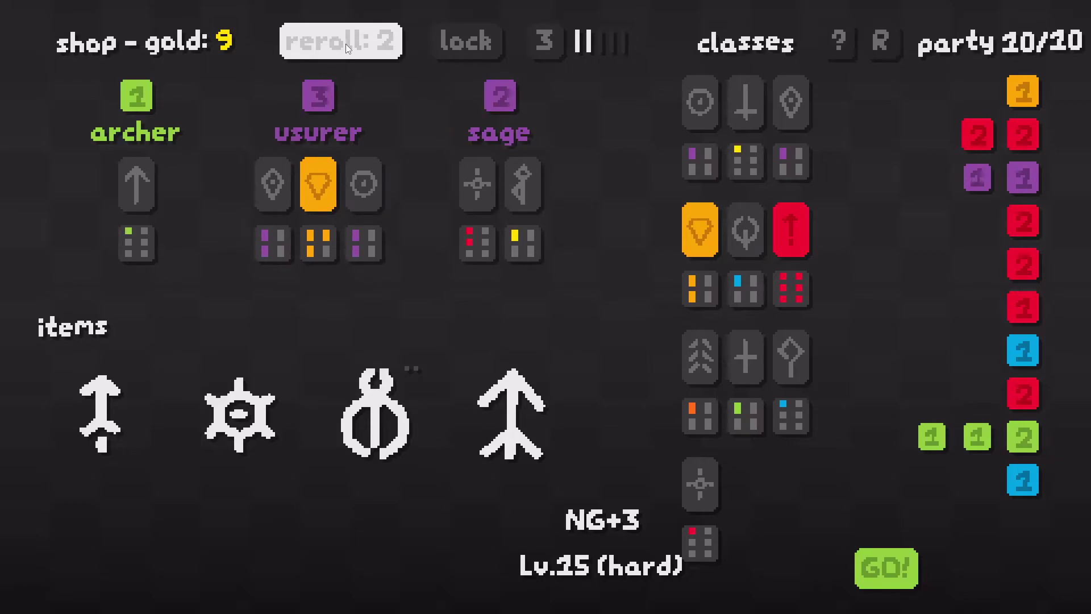
pyautogui.moveTo(1022, 92)
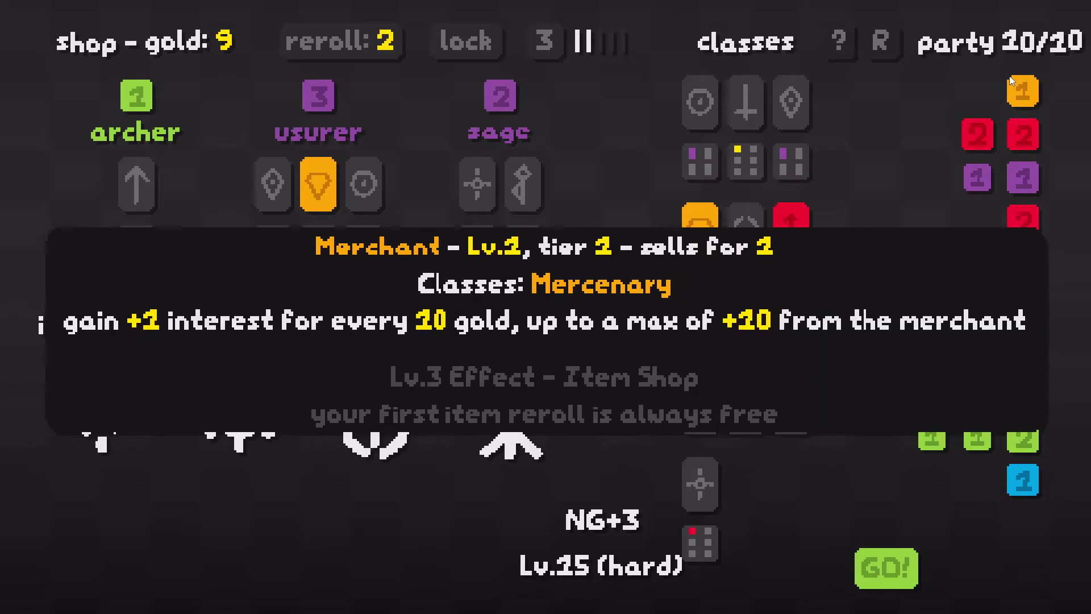
pyautogui.click(1012, 82)
pyautogui.click(374, 77)
# - Start the Lv.15 fight and weave the snake around the arena's left and top
pyautogui.click(886, 567)
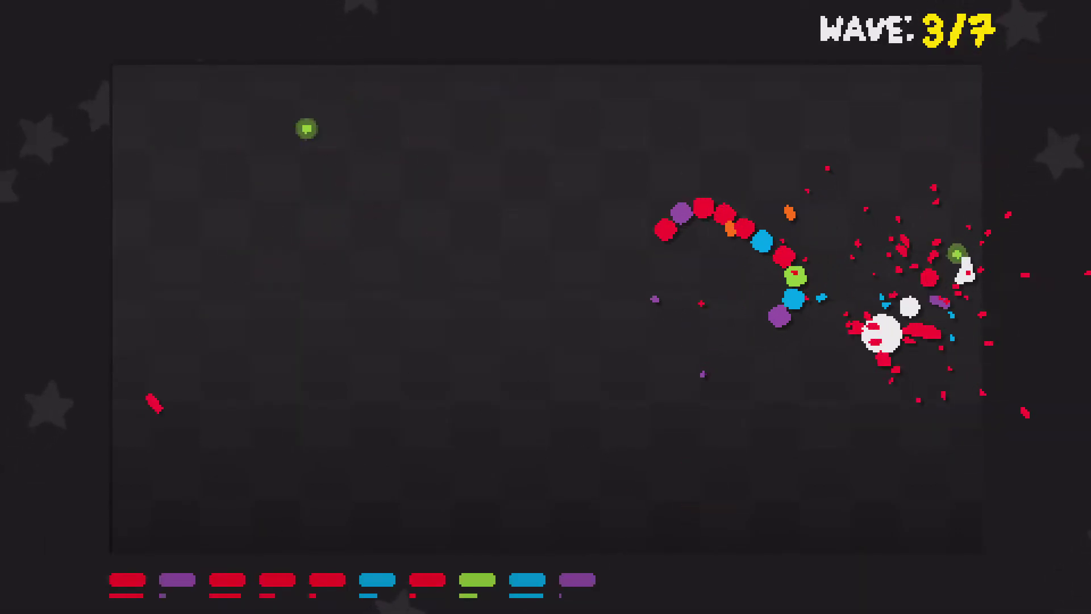
pyautogui.press('d')
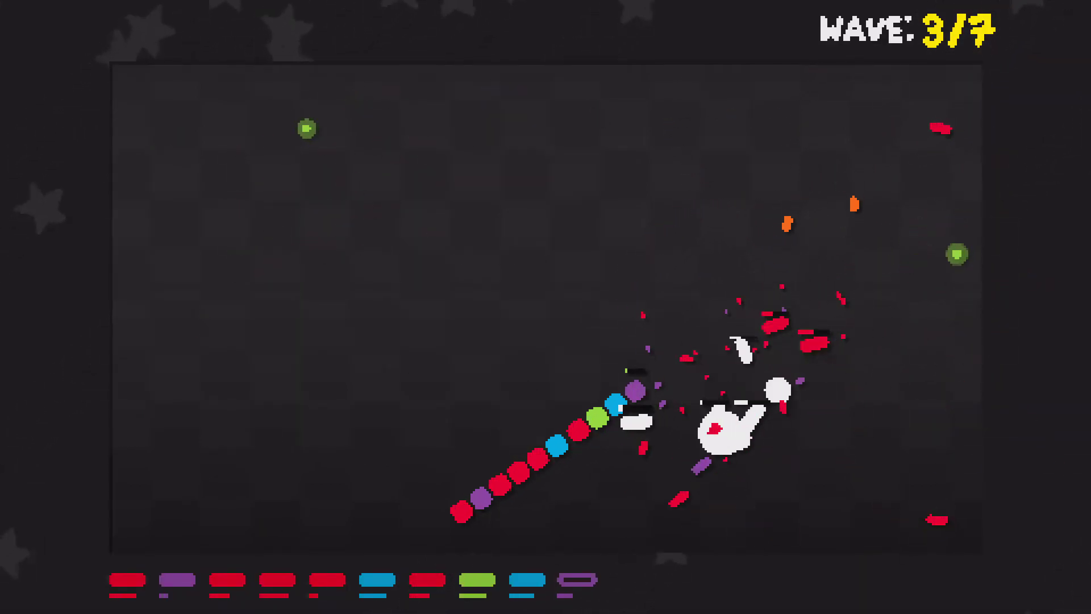
pyautogui.press('d')
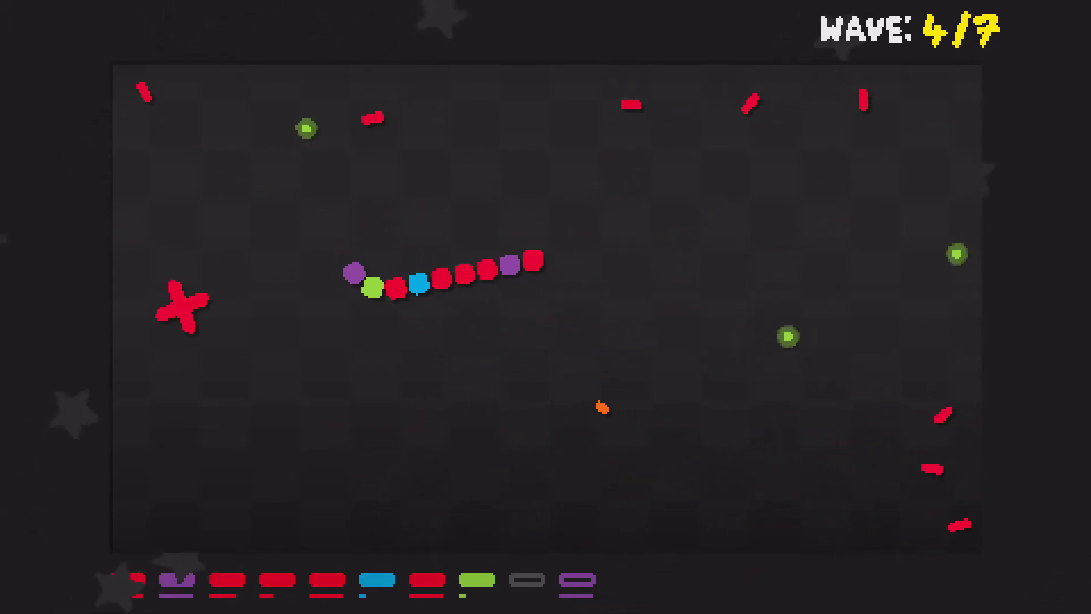
pyautogui.press('d')
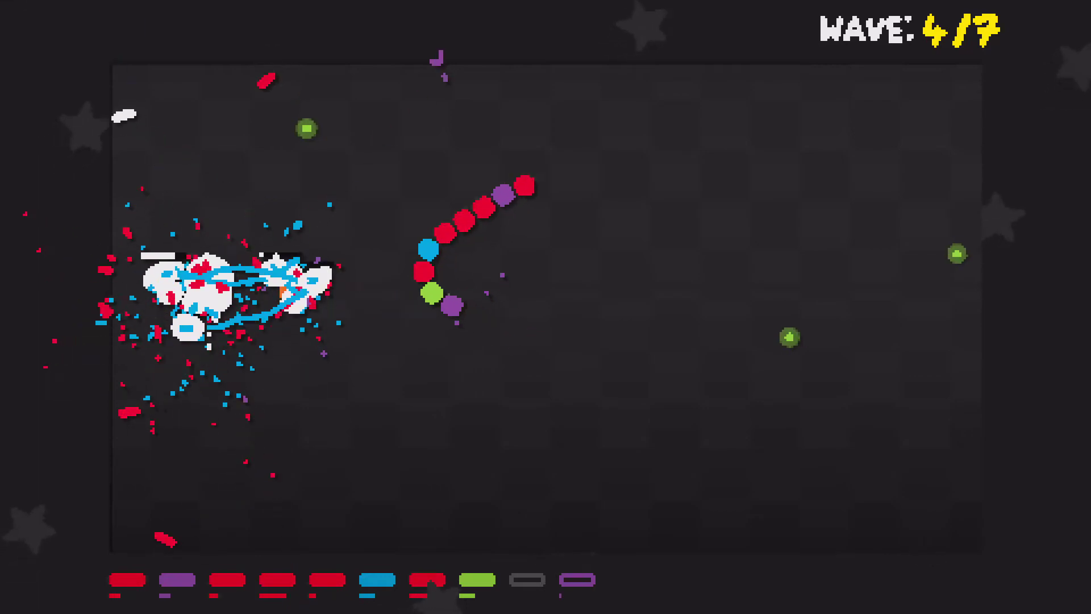
pyautogui.press('a')
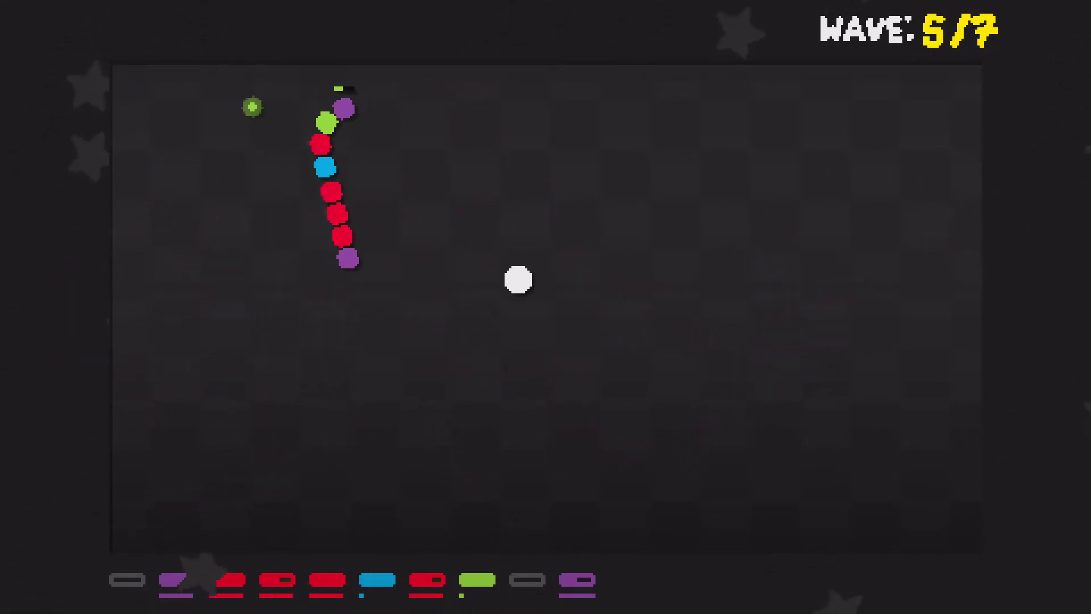
pyautogui.press('d')
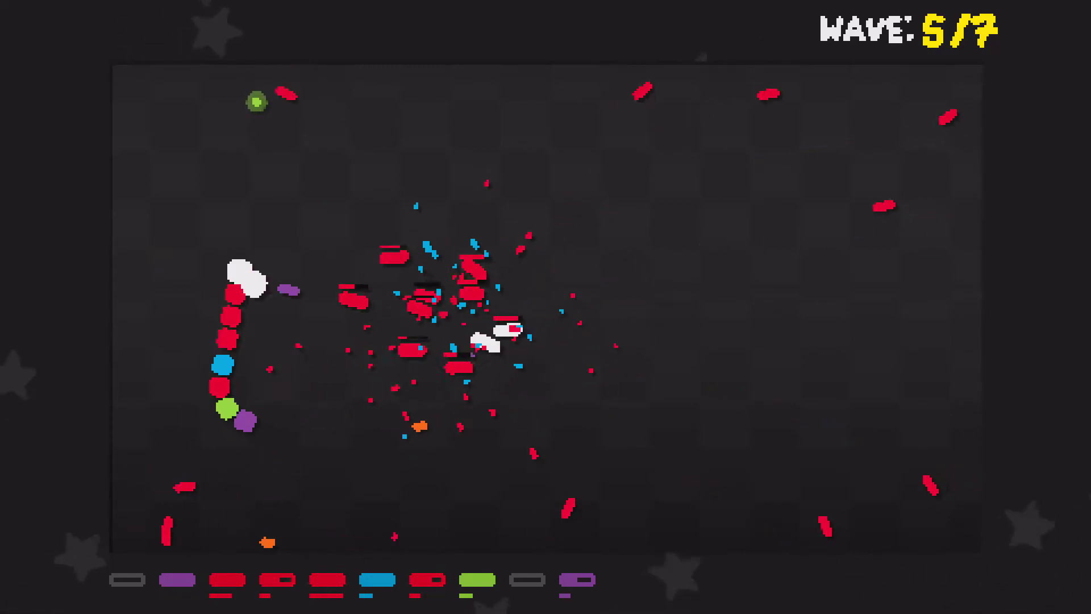
pyautogui.press('a')
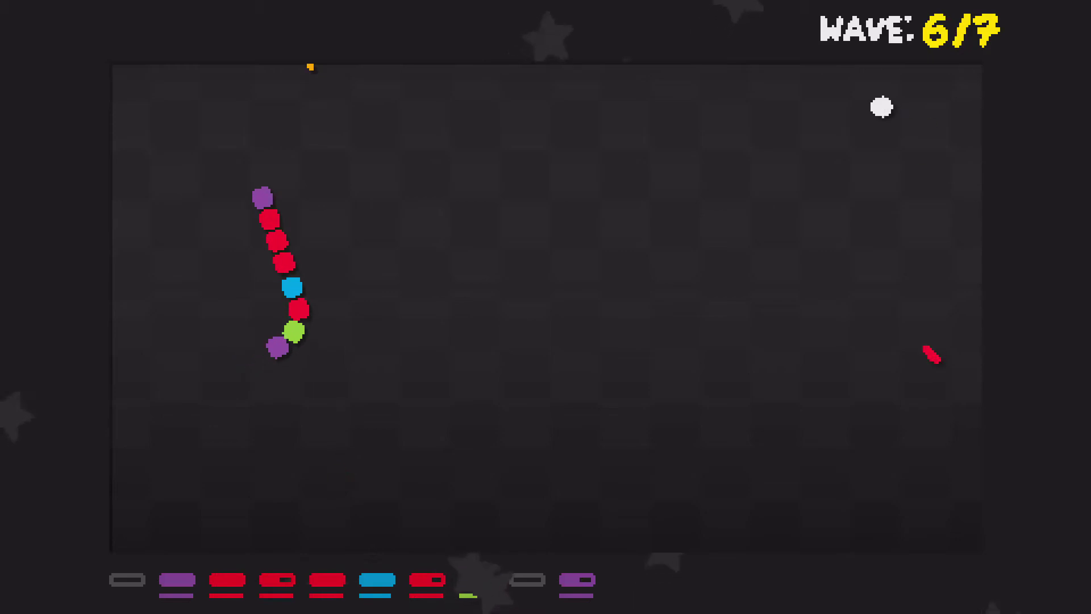
# - Weave the snake through the enemy cluster until the final wave is cleared
pyautogui.press('d')
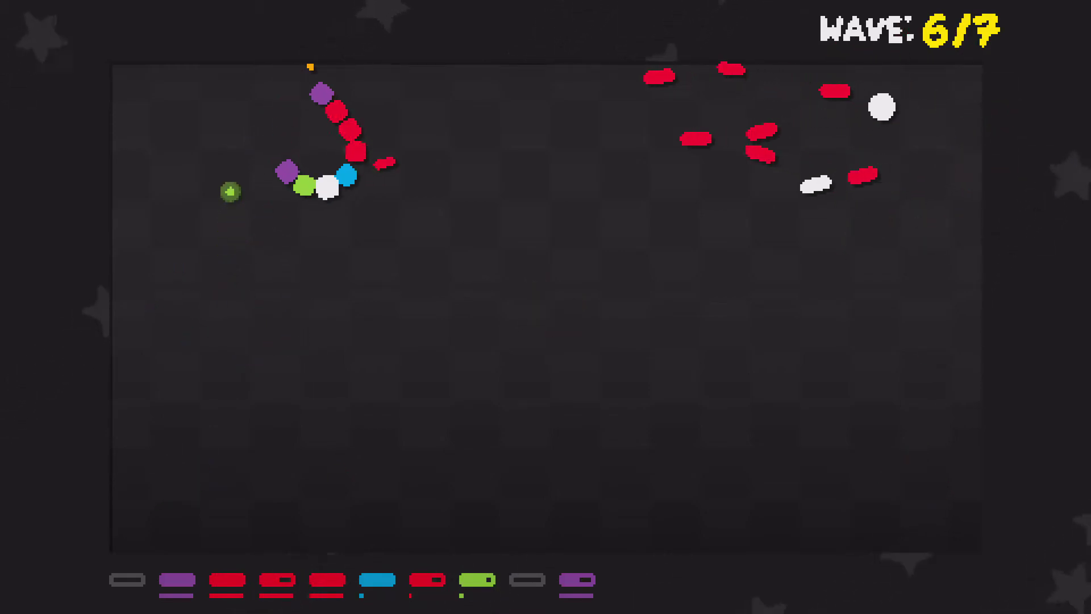
pyautogui.press('a')
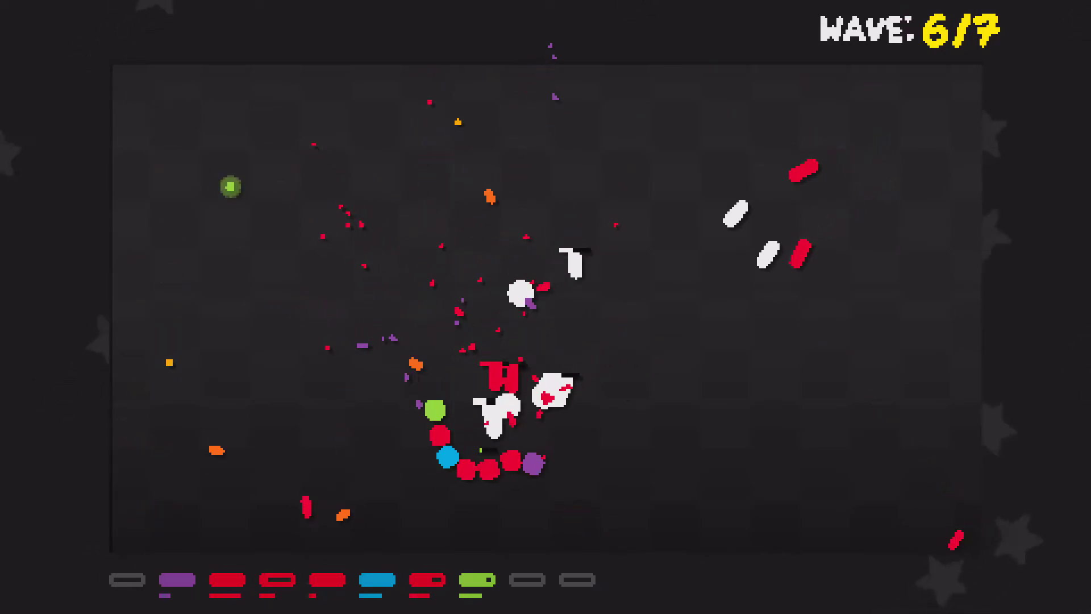
pyautogui.press('d')
pyautogui.press('d')
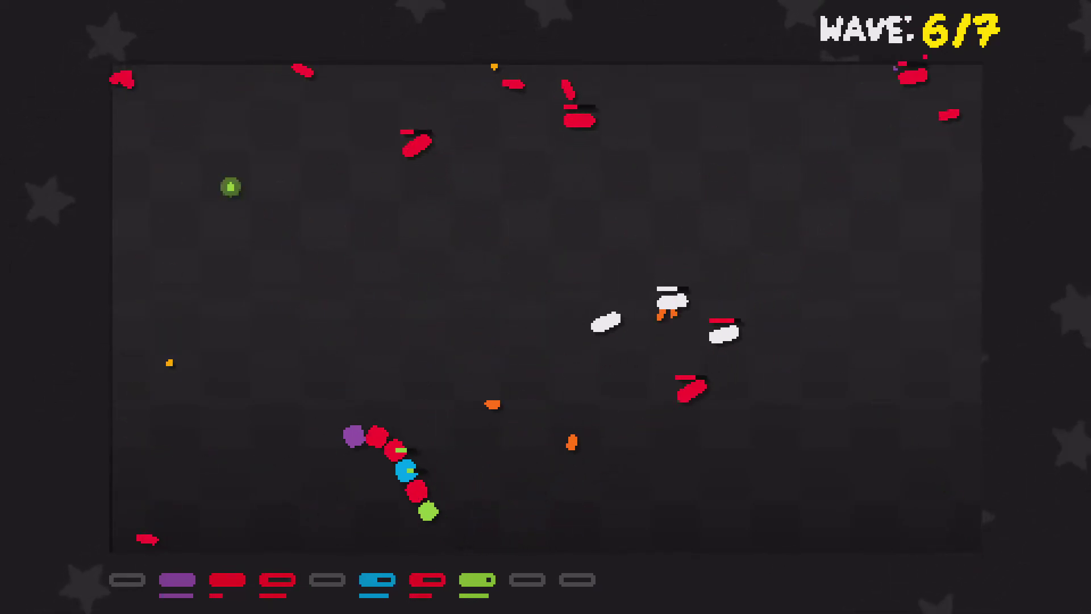
pyautogui.press('a')
pyautogui.press('d')
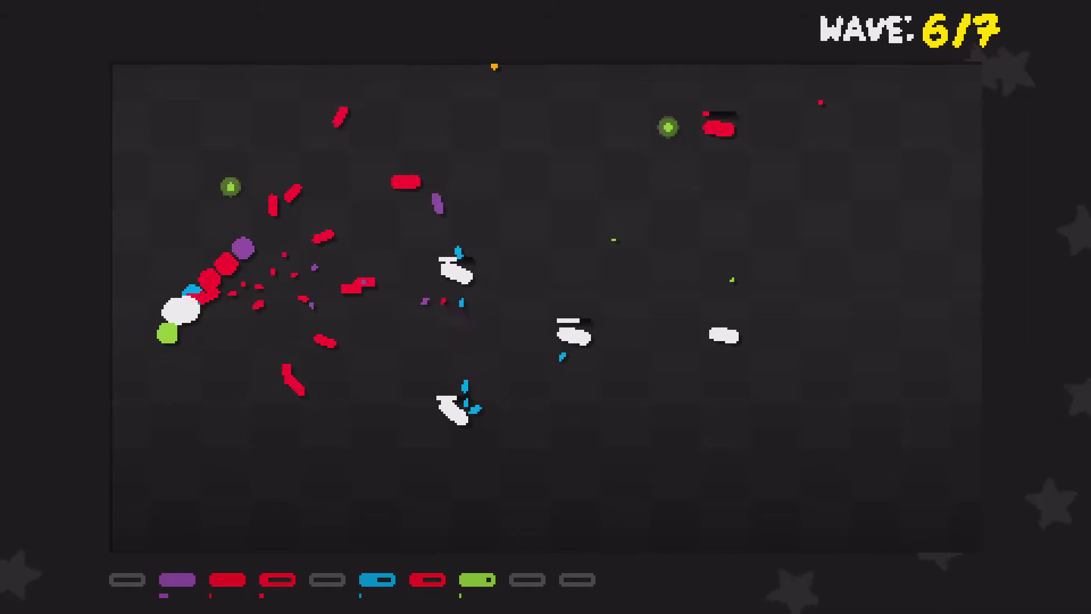
pyautogui.press('a')
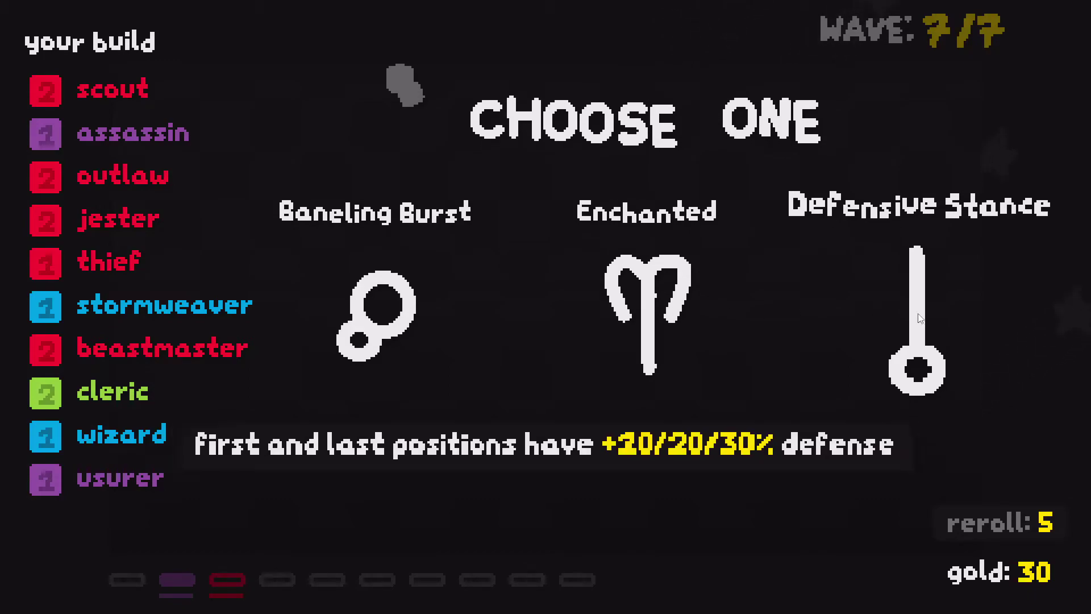
# - Reroll the perk choices four times, then take Reinforce
pyautogui.click(967, 502)
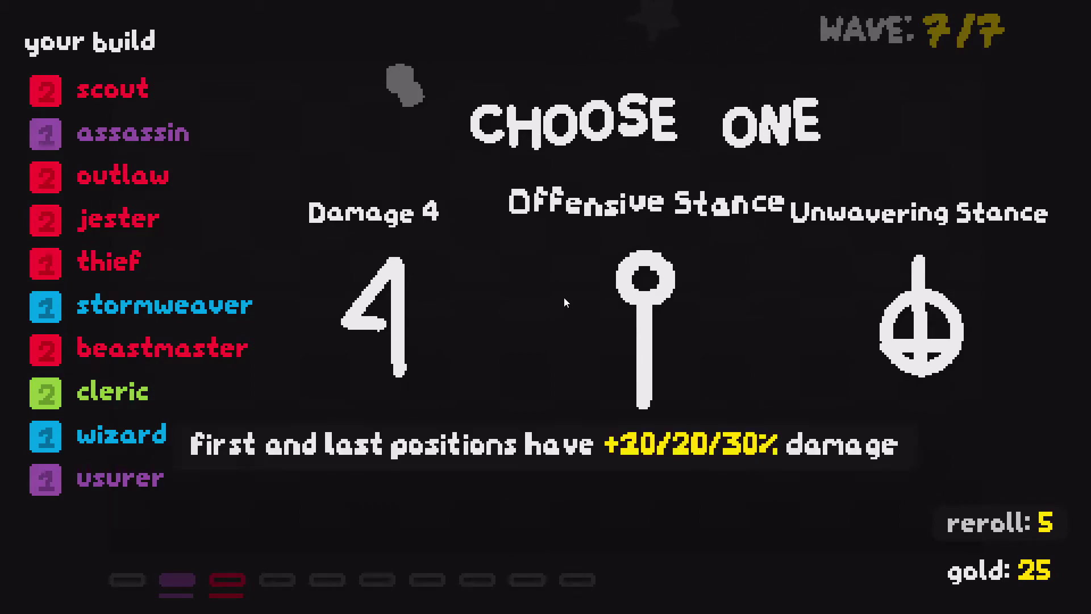
pyautogui.moveTo(645, 323)
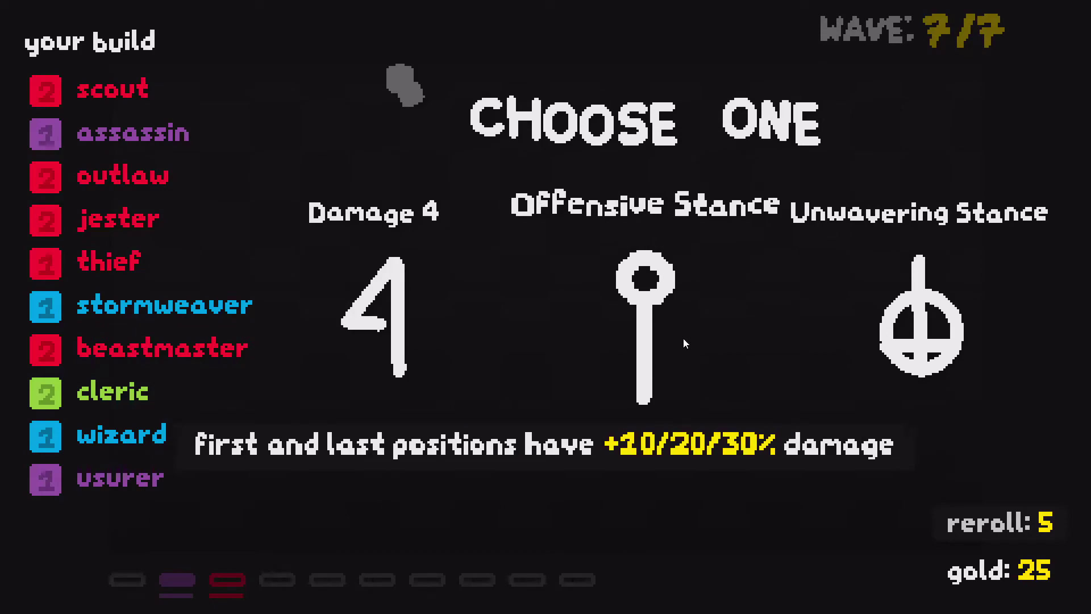
pyautogui.press('r')
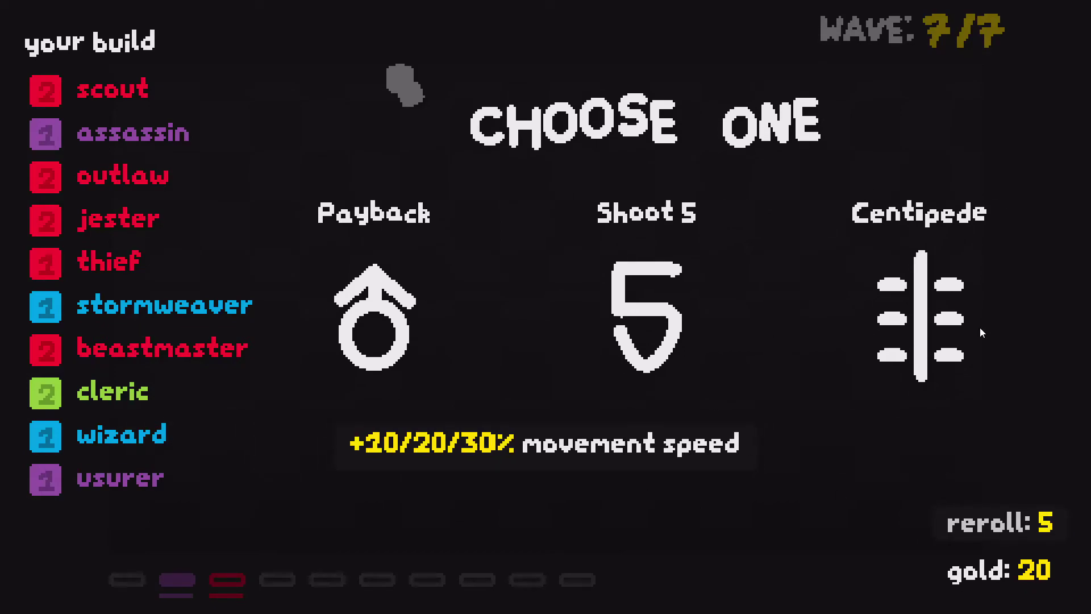
pyautogui.click(987, 531)
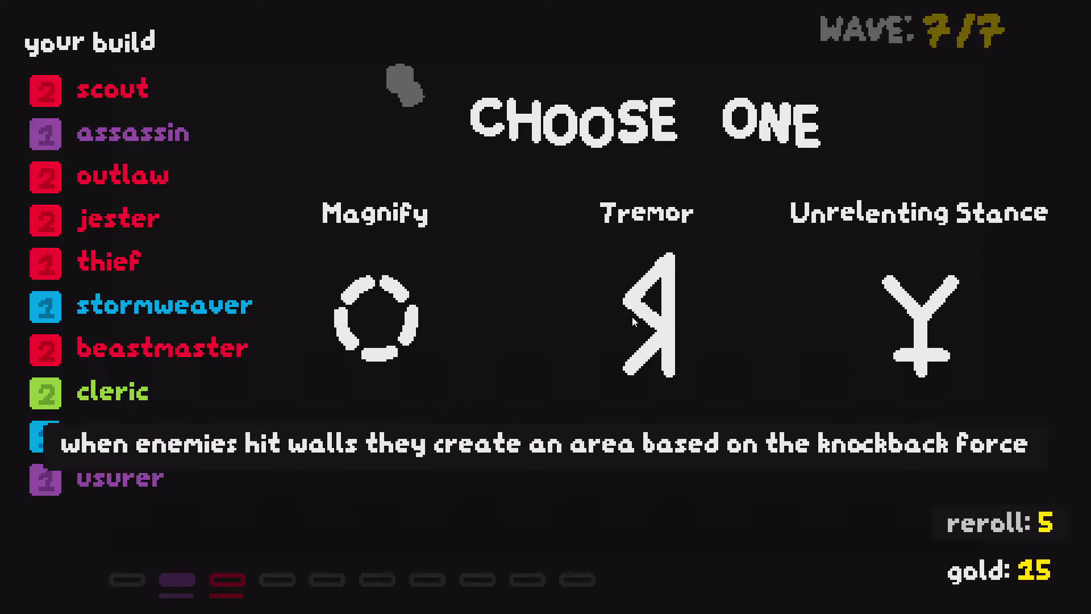
pyautogui.click(979, 502)
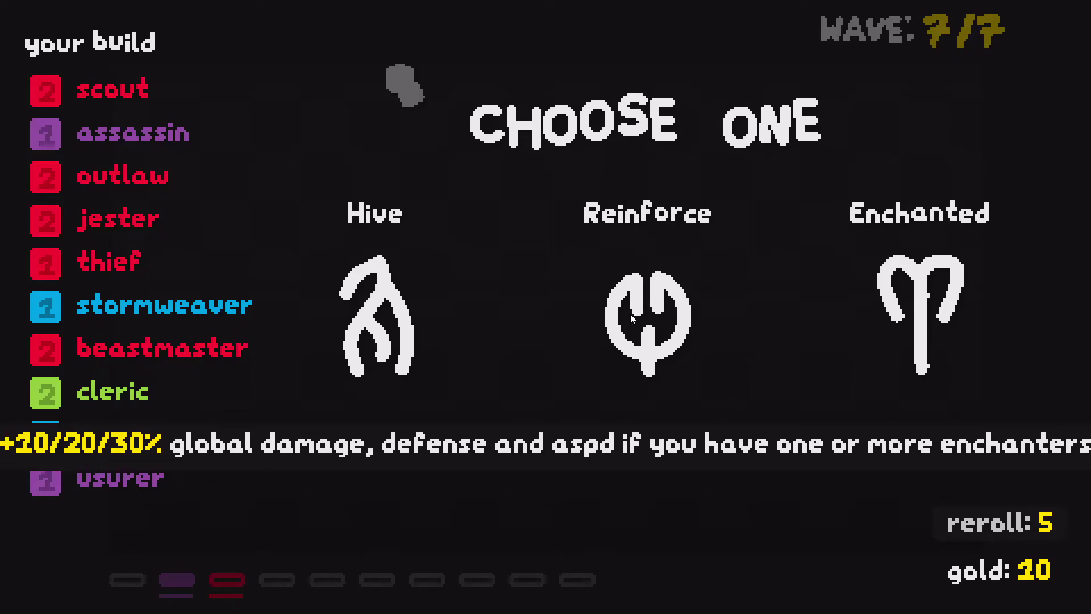
pyautogui.click(630, 313)
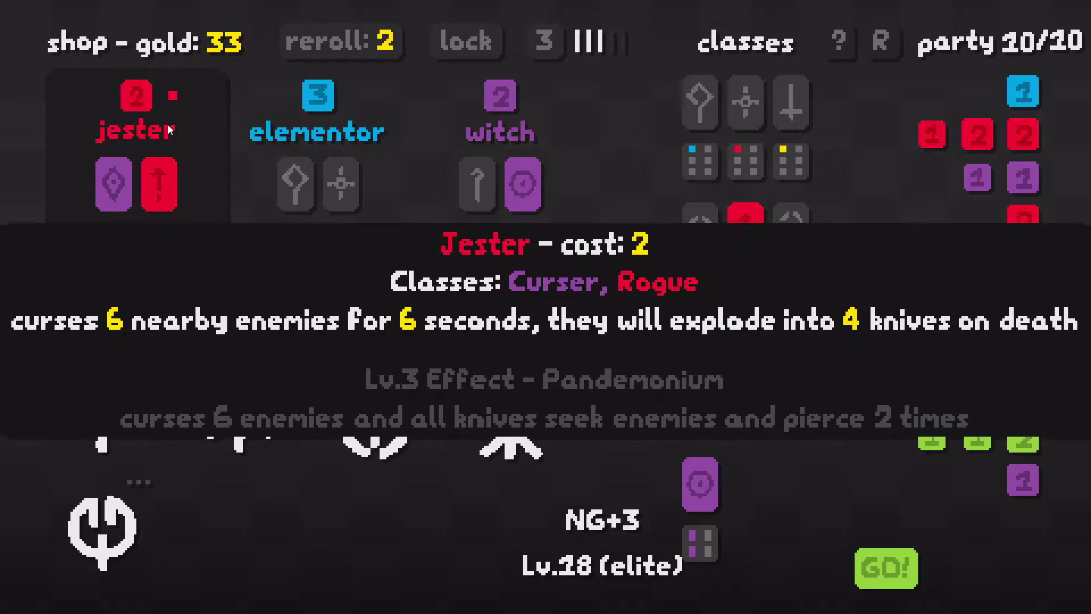
# - Buy a jester, an outlaw and two scouts between rerolls, making a level-3 scout
pyautogui.click(158, 128)
pyautogui.click(319, 36)
pyautogui.click(318, 37)
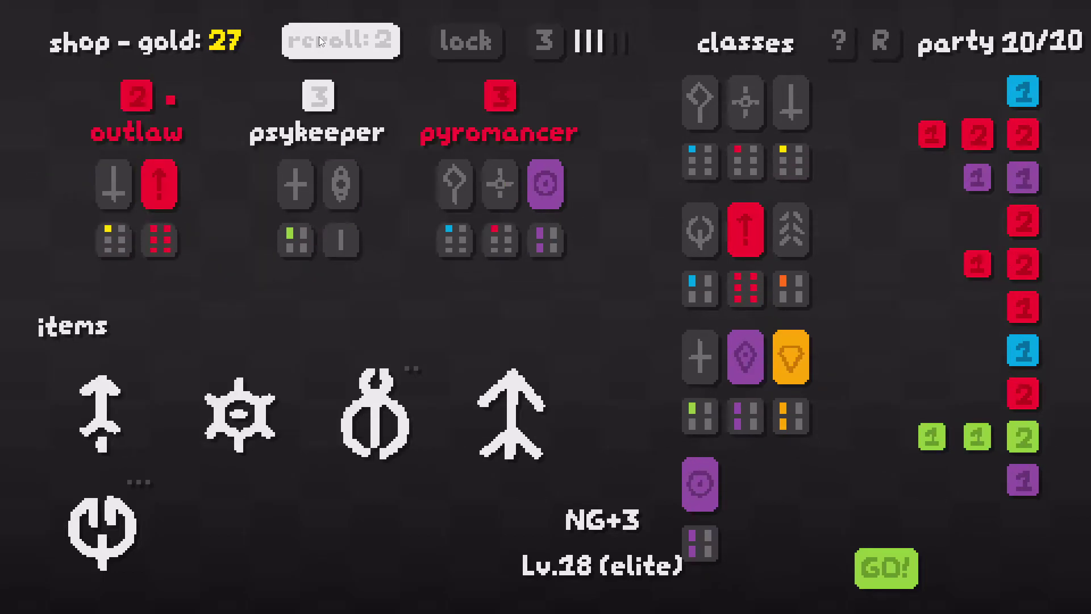
pyautogui.click(159, 116)
pyautogui.click(343, 44)
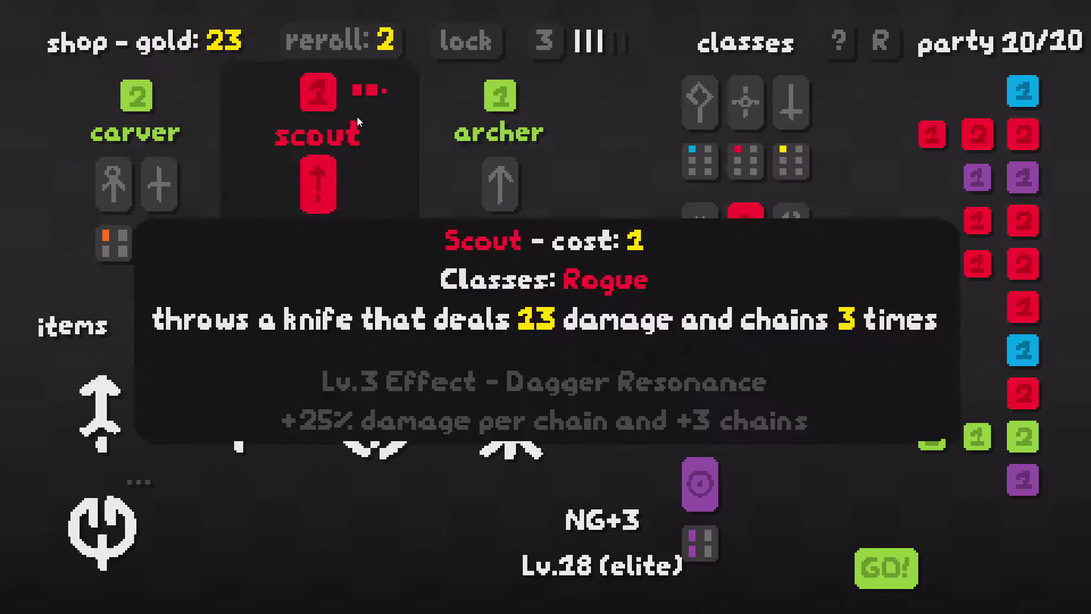
pyautogui.click(358, 117)
pyautogui.click(375, 49)
pyautogui.click(378, 54)
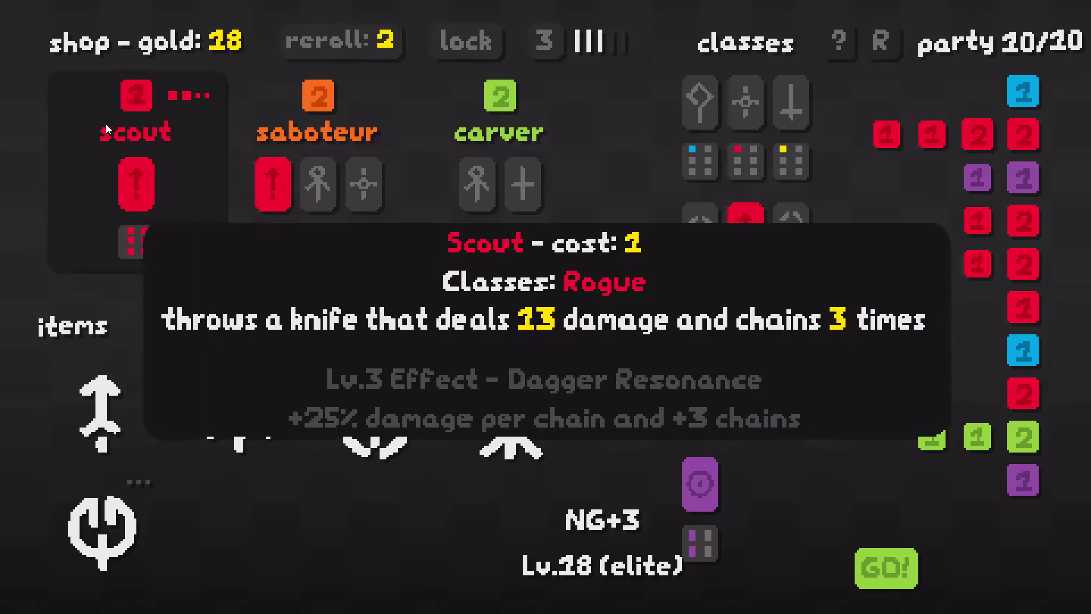
pyautogui.click(138, 186)
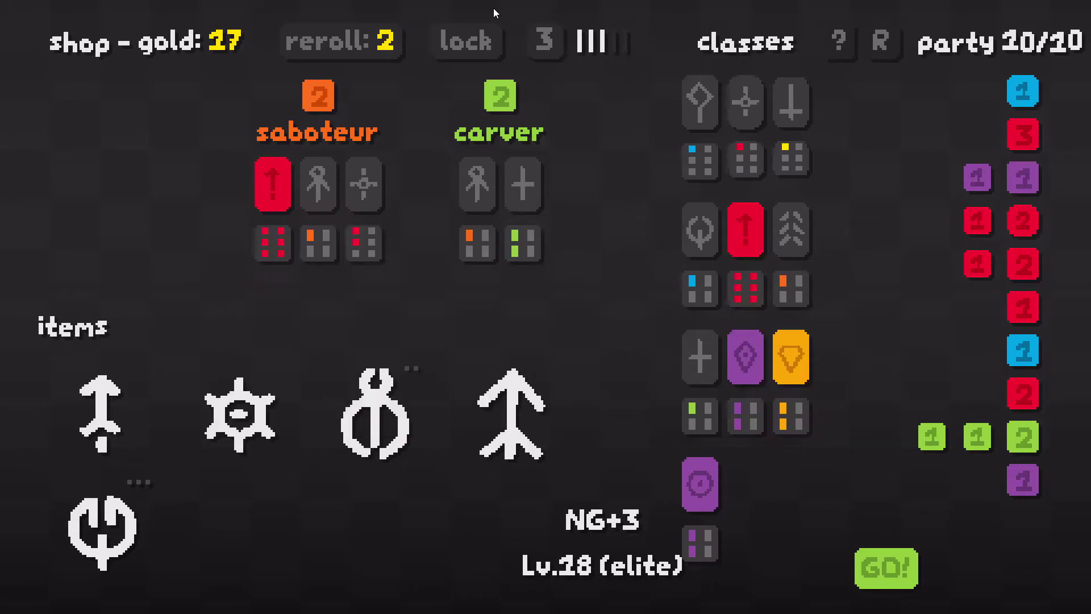
# - Reroll the shop five more times and buy an outlaw
pyautogui.click(321, 27)
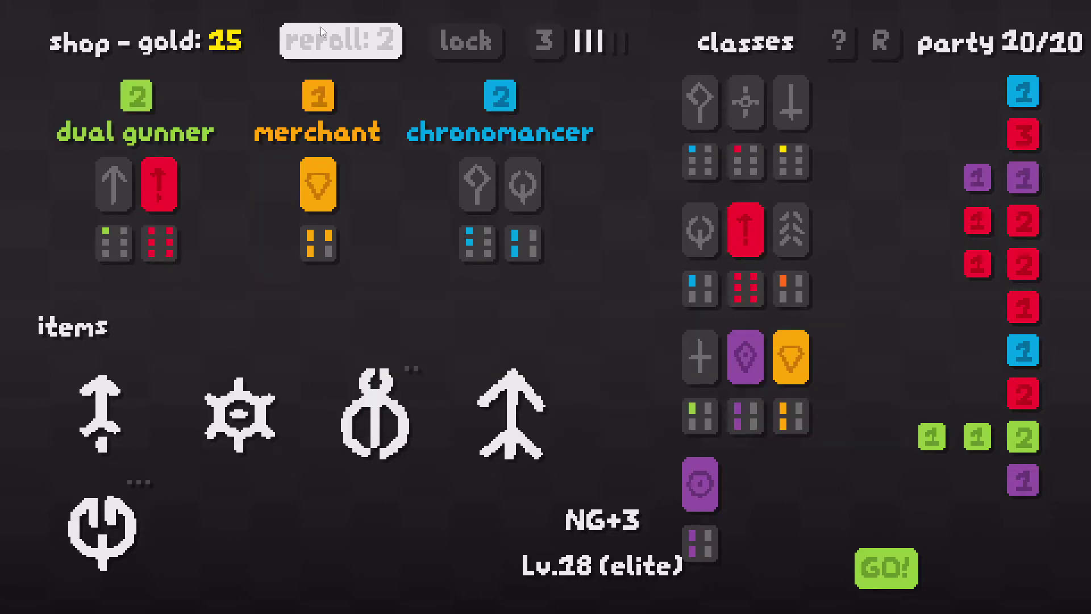
pyautogui.click(320, 26)
pyautogui.click(321, 27)
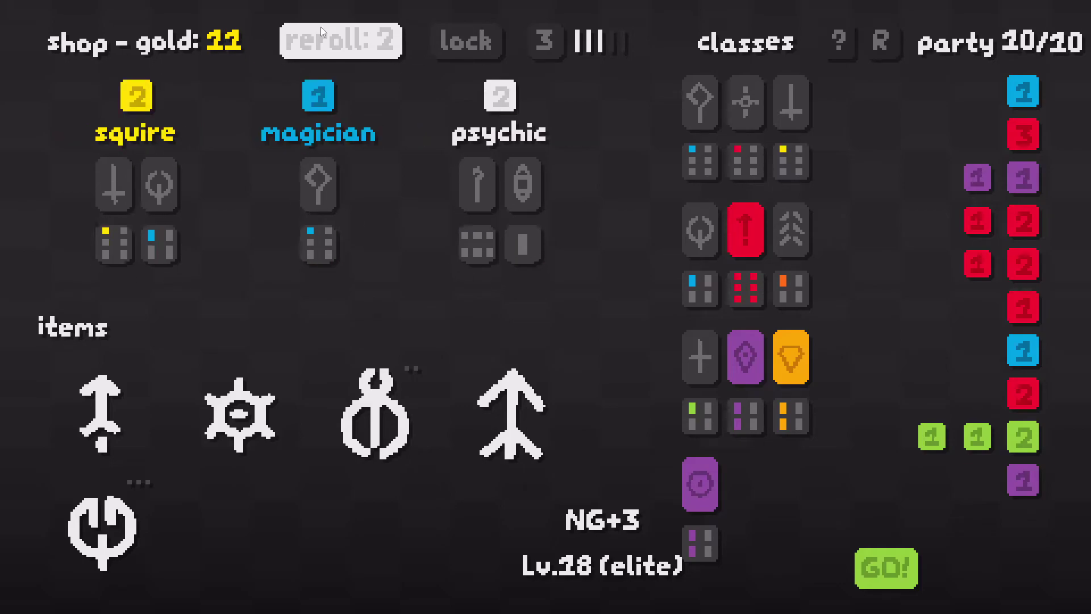
pyautogui.click(319, 27)
pyautogui.moveTo(318, 132)
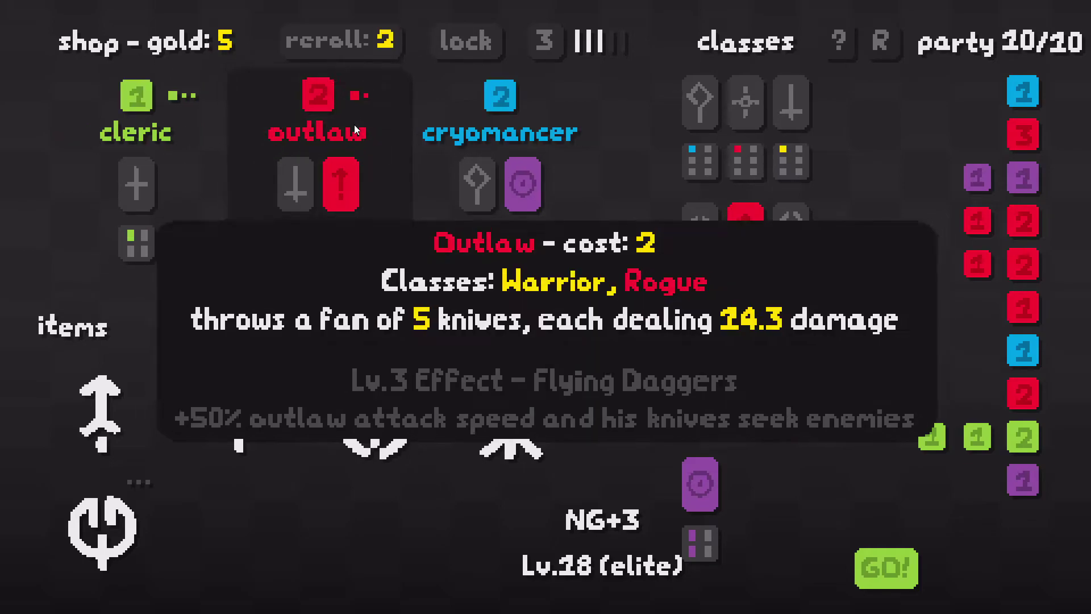
pyautogui.click(333, 137)
pyautogui.click(375, 45)
# - Sell the cleric to make room for another outlaw, then start the Lv.18 elite fight
pyautogui.click(352, 120)
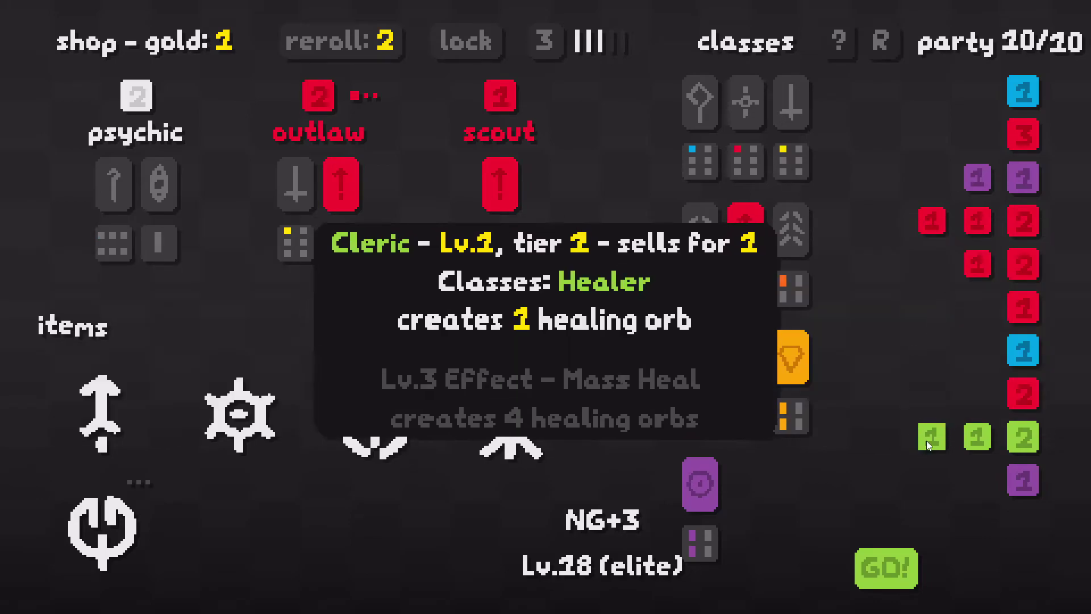
pyautogui.click(926, 441)
pyautogui.click(361, 112)
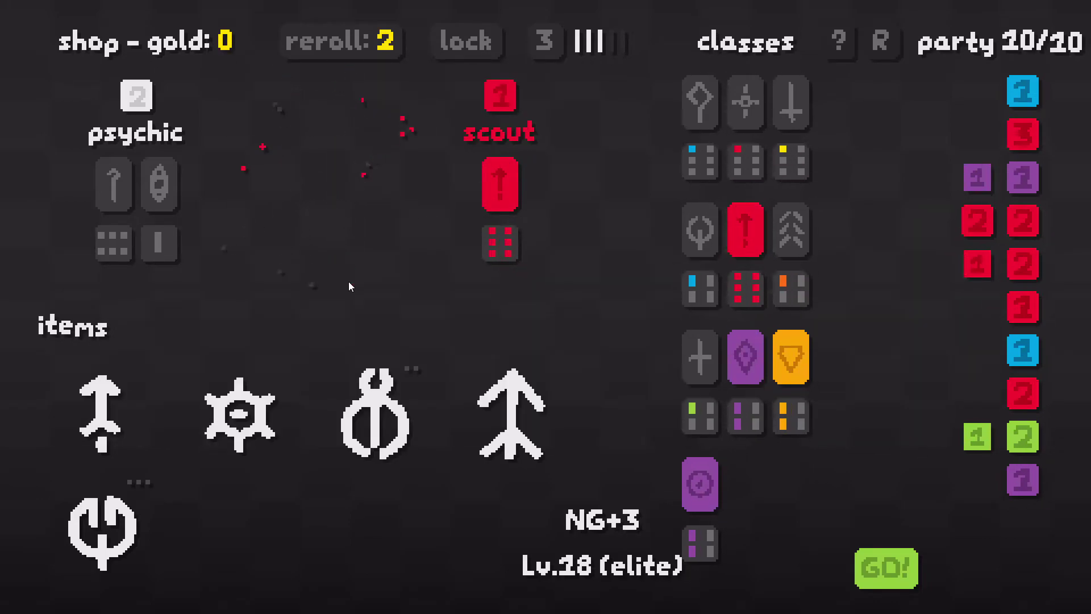
pyautogui.click(898, 575)
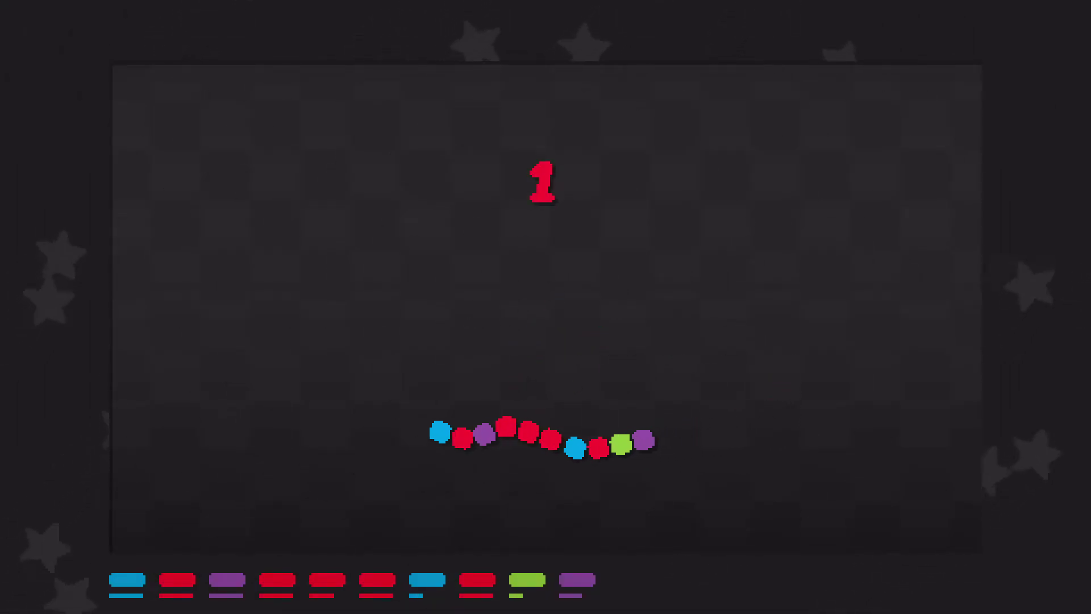
# - Steer the hero chain up, left and right around the Lv.18 elite arena
pyautogui.press('Up')
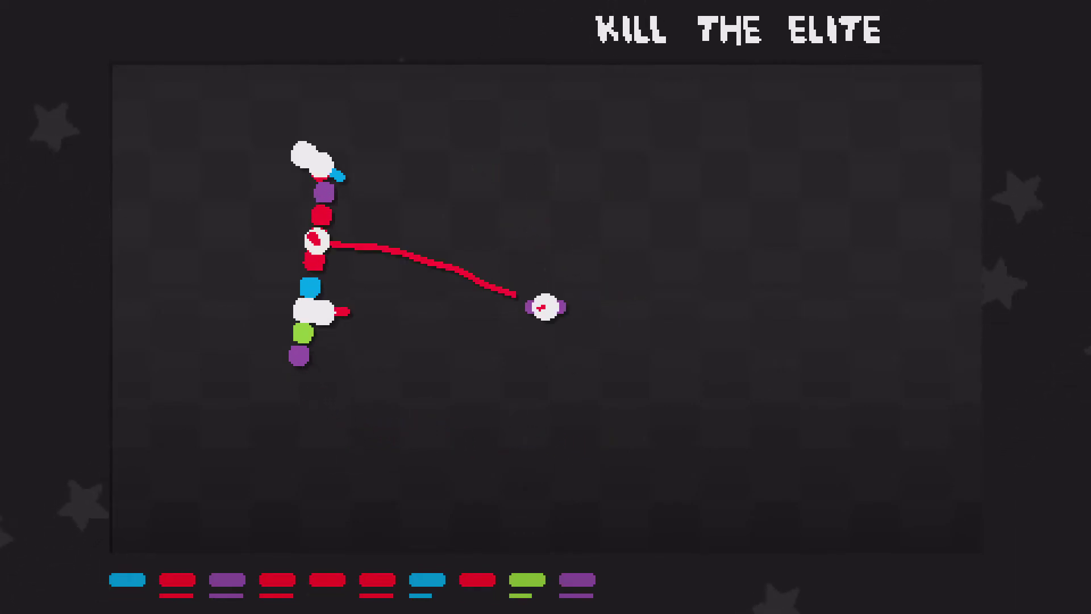
pyautogui.press('Left')
pyautogui.press('Right')
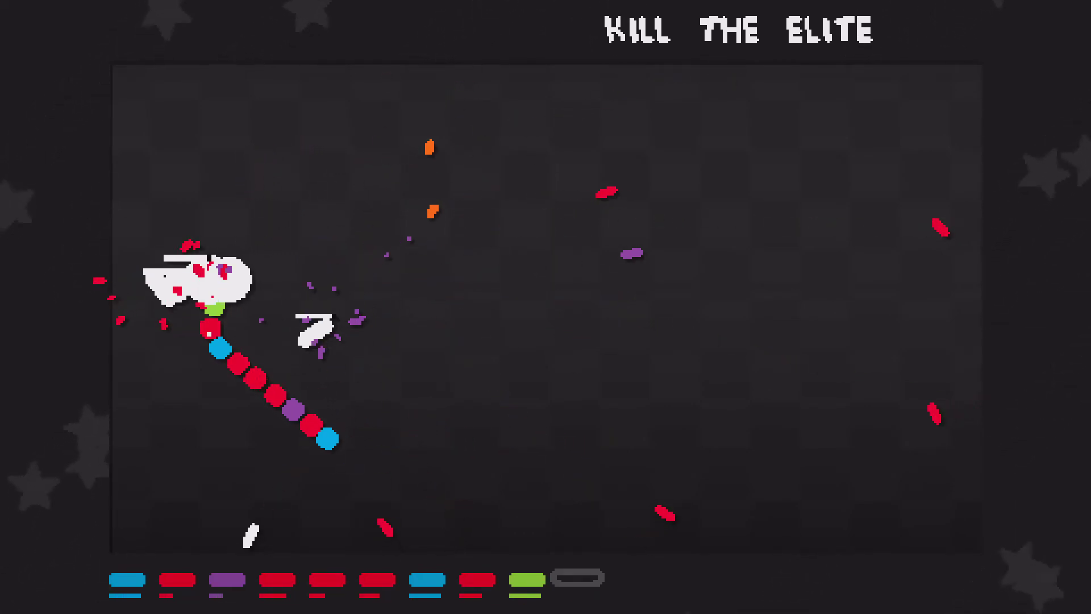
pyautogui.press('Left')
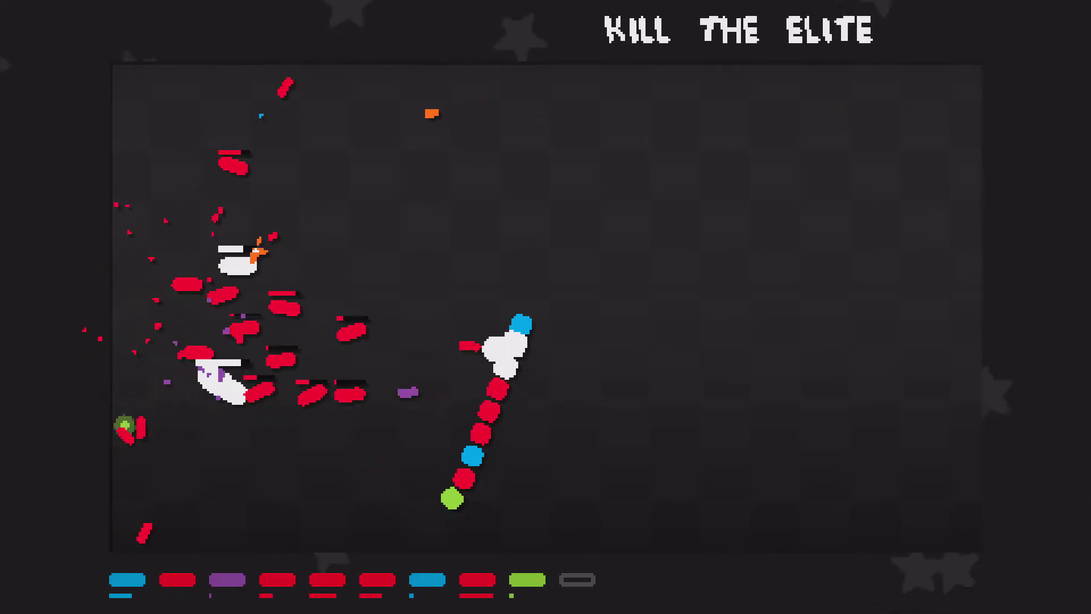
pyautogui.press('Right')
pyautogui.press('Right')
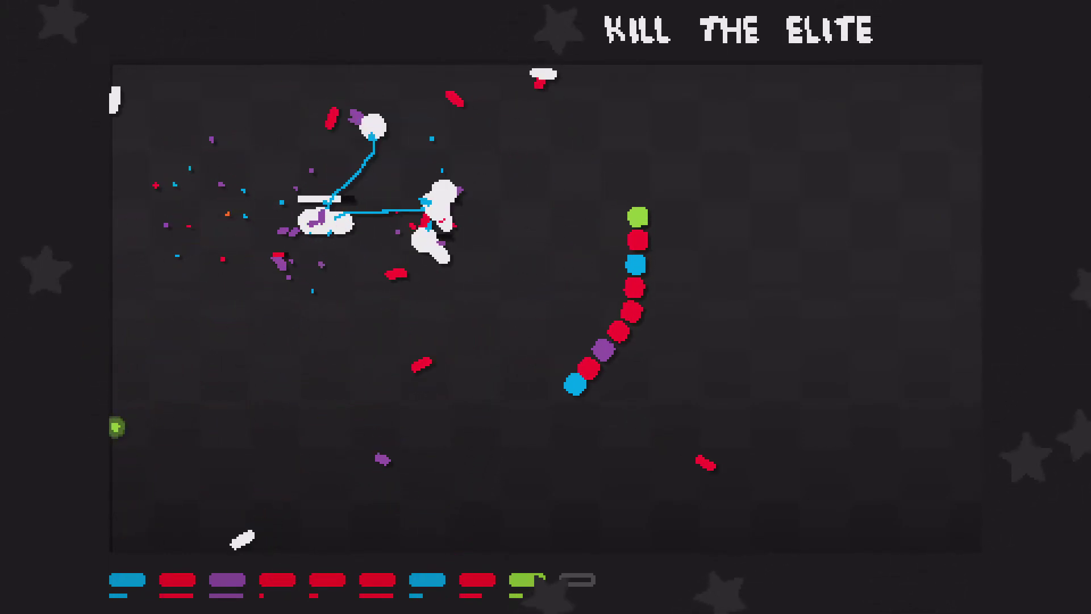
pyautogui.press('Left')
pyautogui.press('Left')
pyautogui.press('Right')
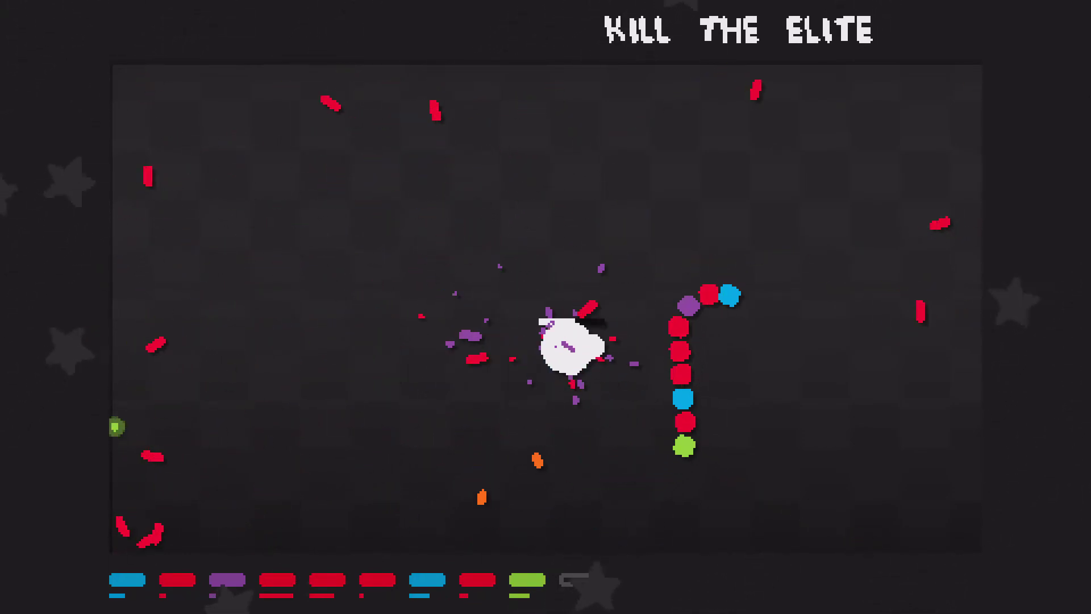
# - Circle the chain around the remaining enemies until the elite arena clears
pyautogui.press('Right')
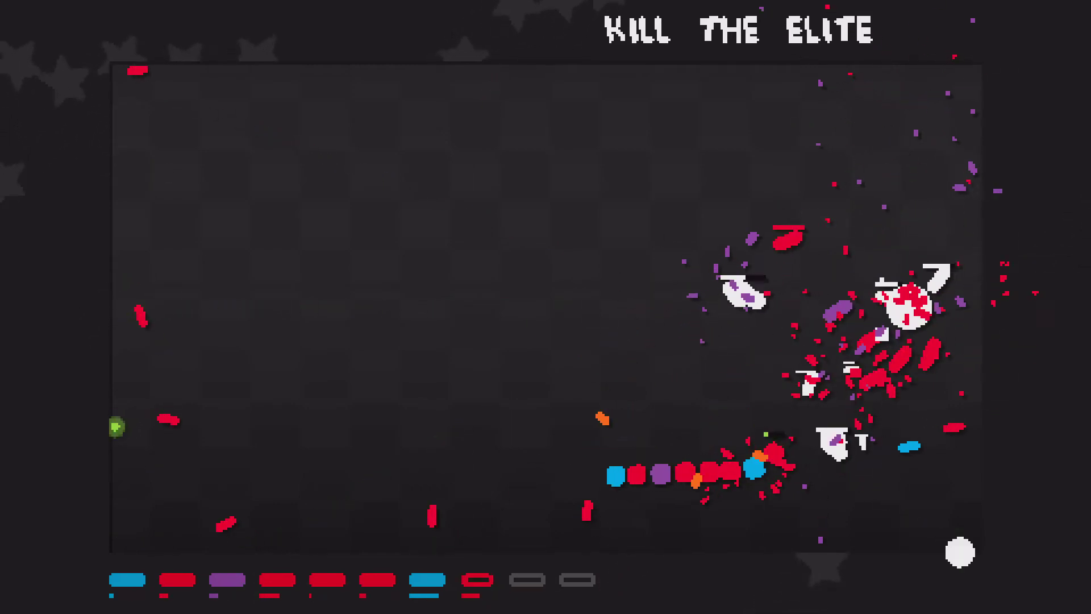
pyautogui.press('Right')
pyautogui.press('Left')
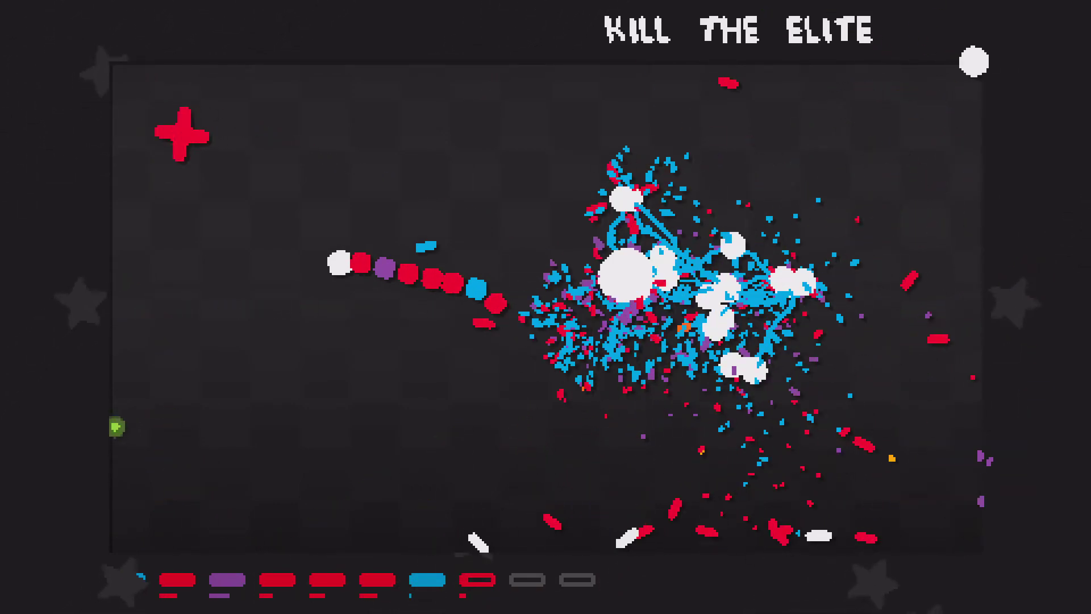
pyautogui.press('Left')
pyautogui.press('Right')
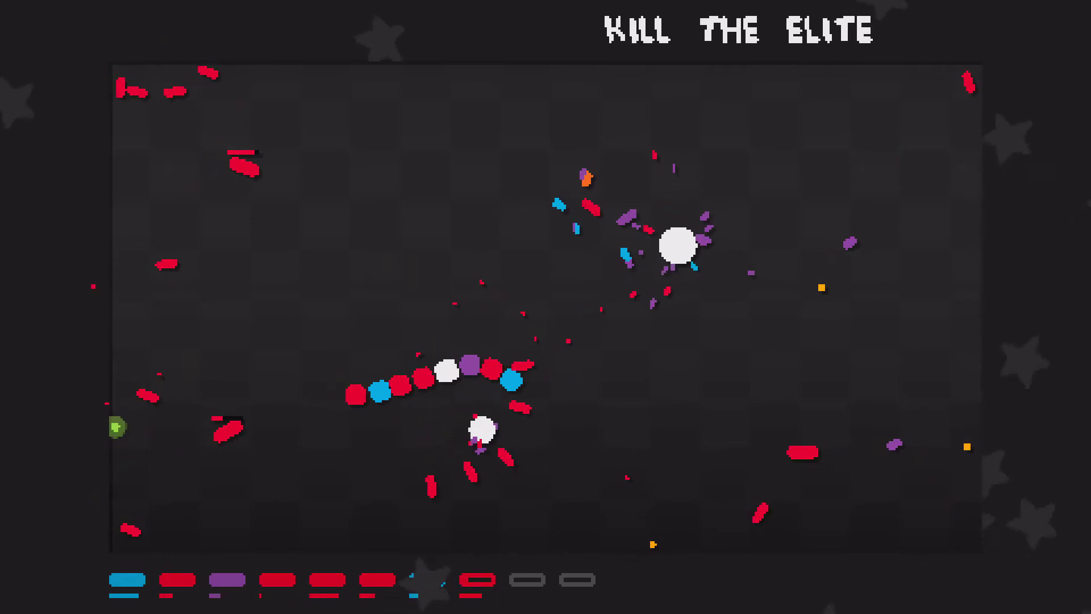
pyautogui.press('Left')
pyautogui.press('Right')
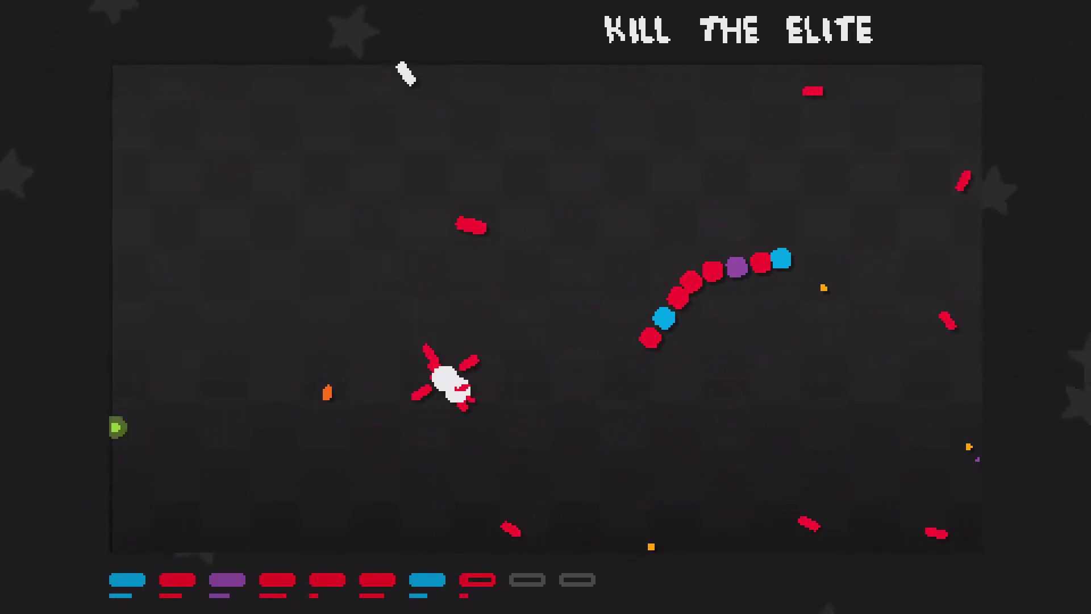
pyautogui.press('Right')
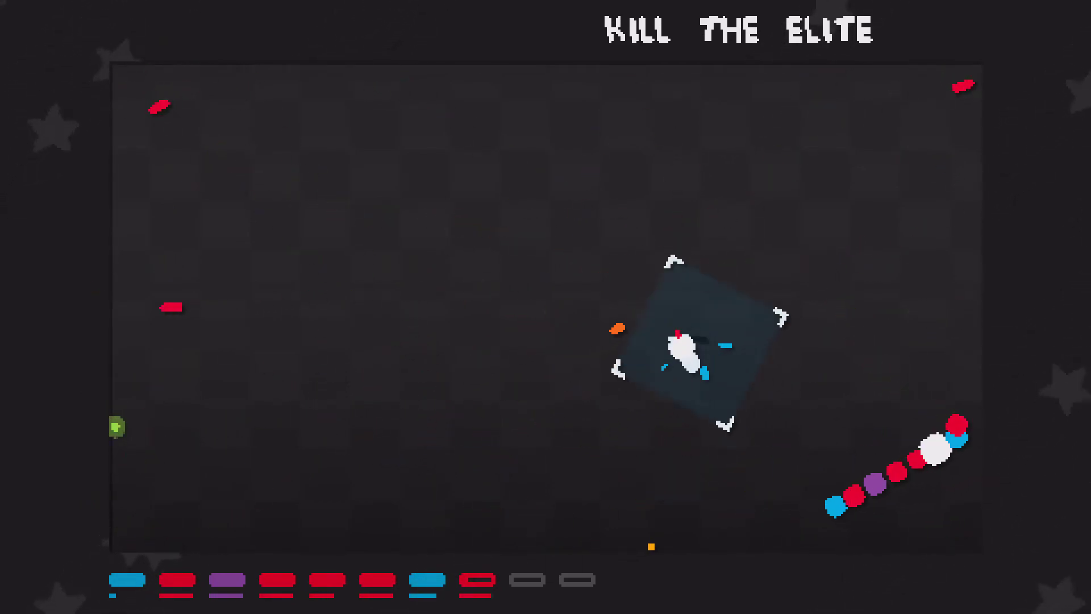
pyautogui.press('Right')
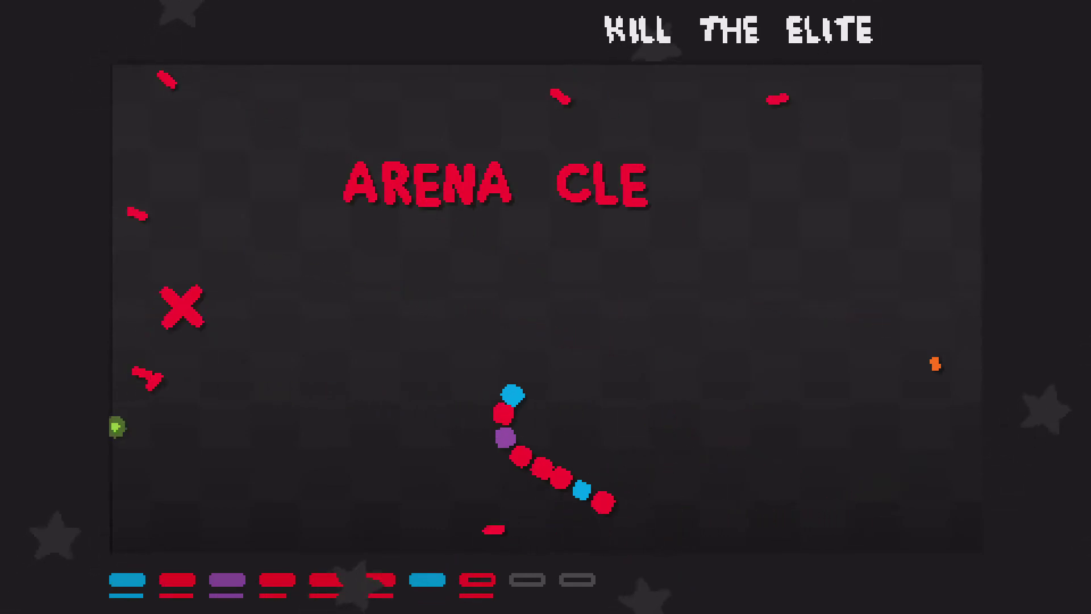
pyautogui.press('Left')
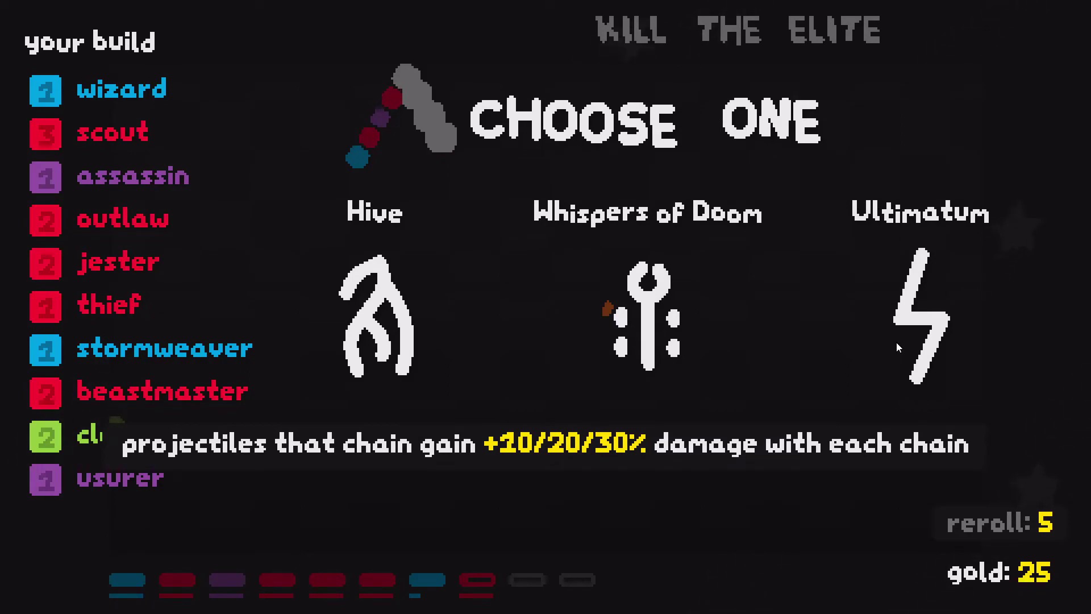
# - Take Ultimatum, level it up from its shop item, and start Lv.19
pyautogui.click(914, 334)
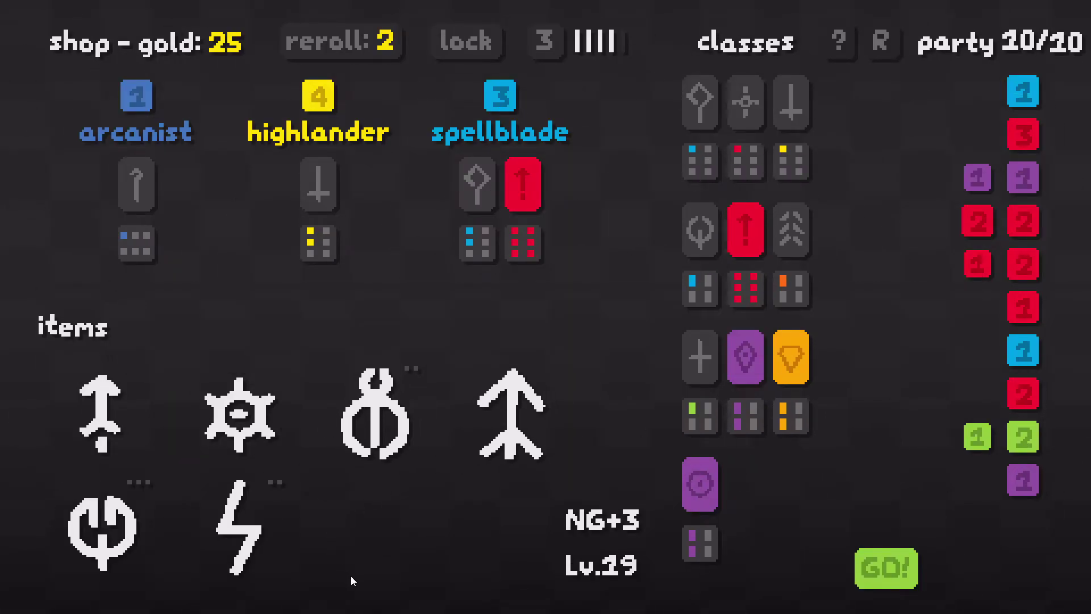
pyautogui.moveTo(240, 524)
pyautogui.click(259, 541)
pyautogui.click(259, 541)
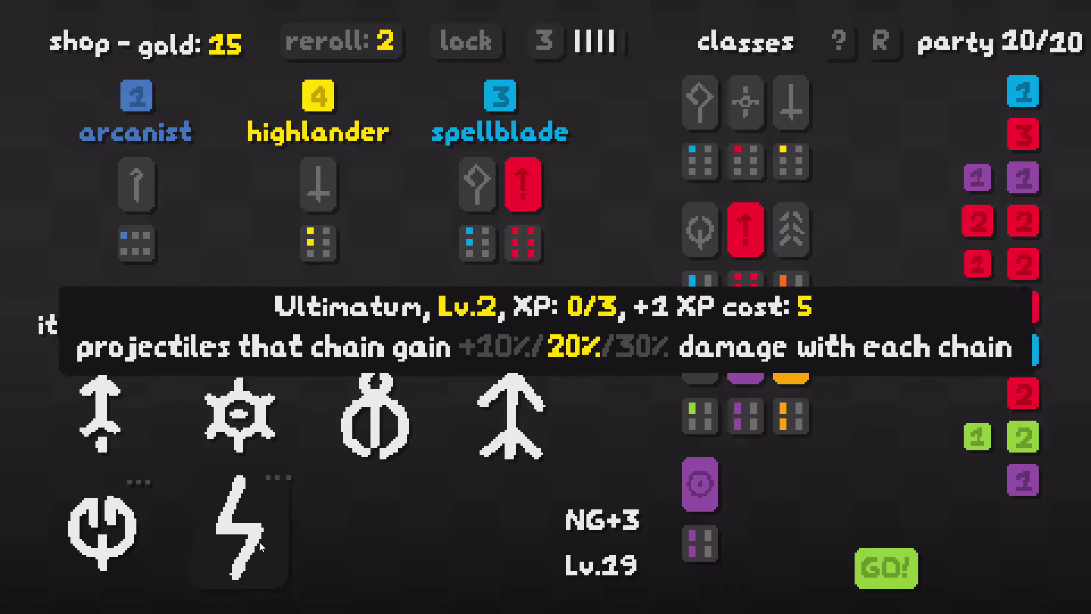
pyautogui.click(260, 541)
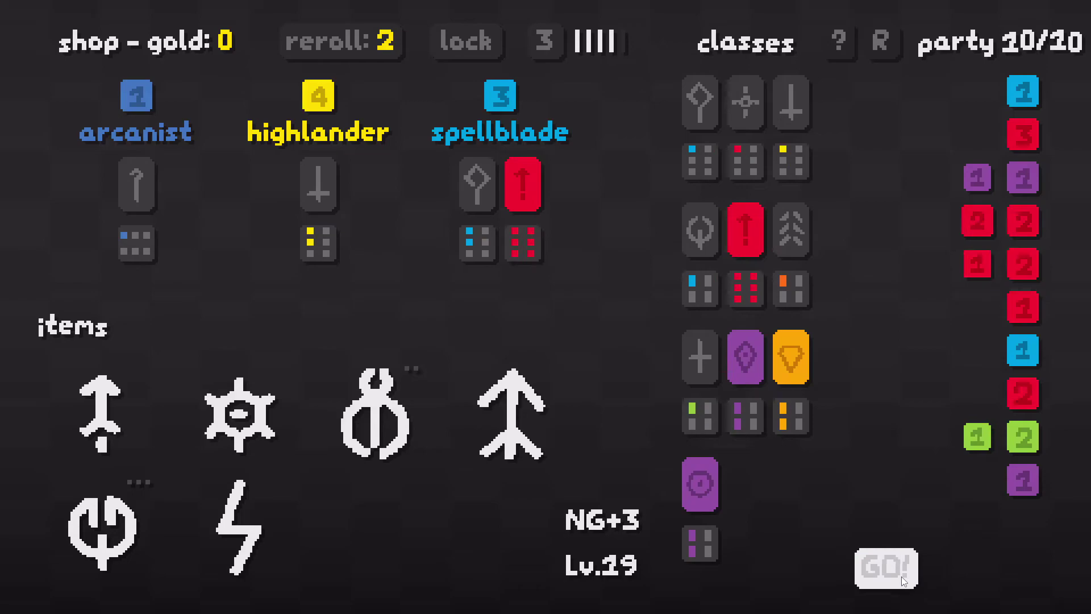
pyautogui.click(900, 575)
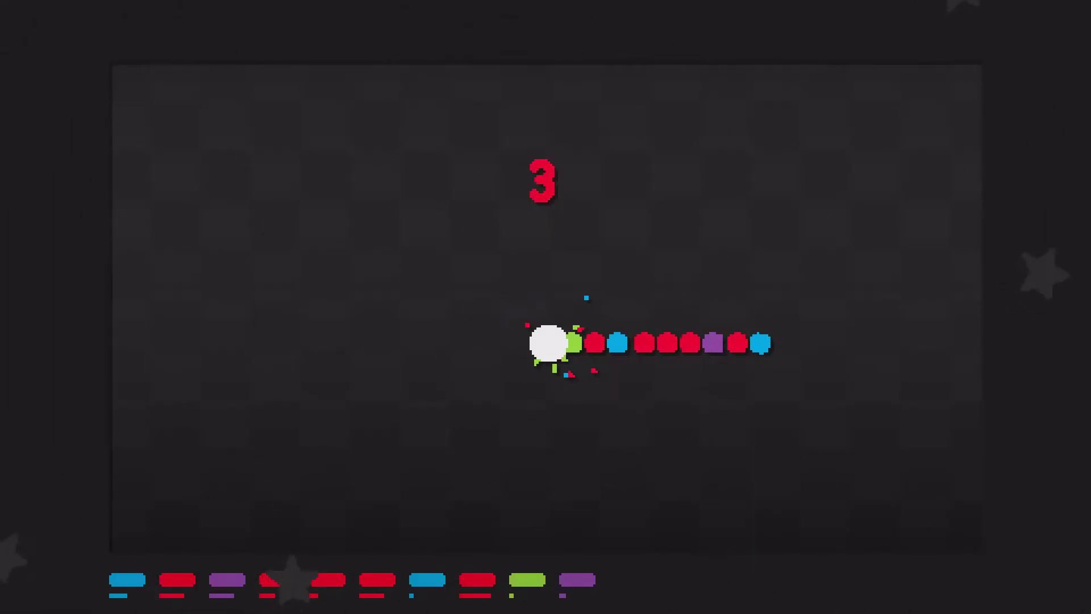
# - Loop the snake clockwise past the enemy spawn until level 19 is won
pyautogui.press('Right')
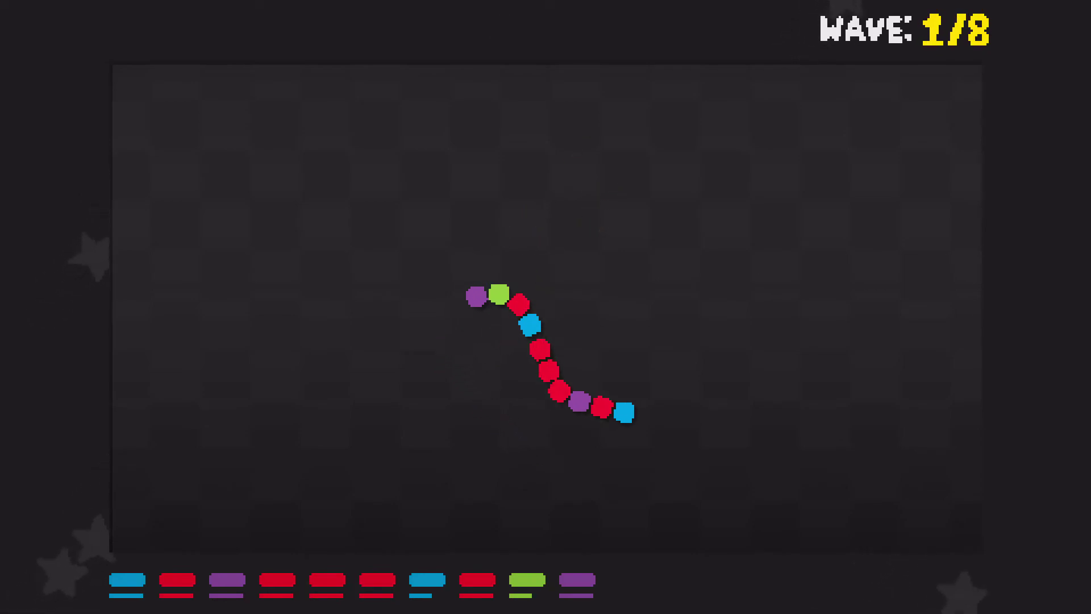
pyautogui.press('Right')
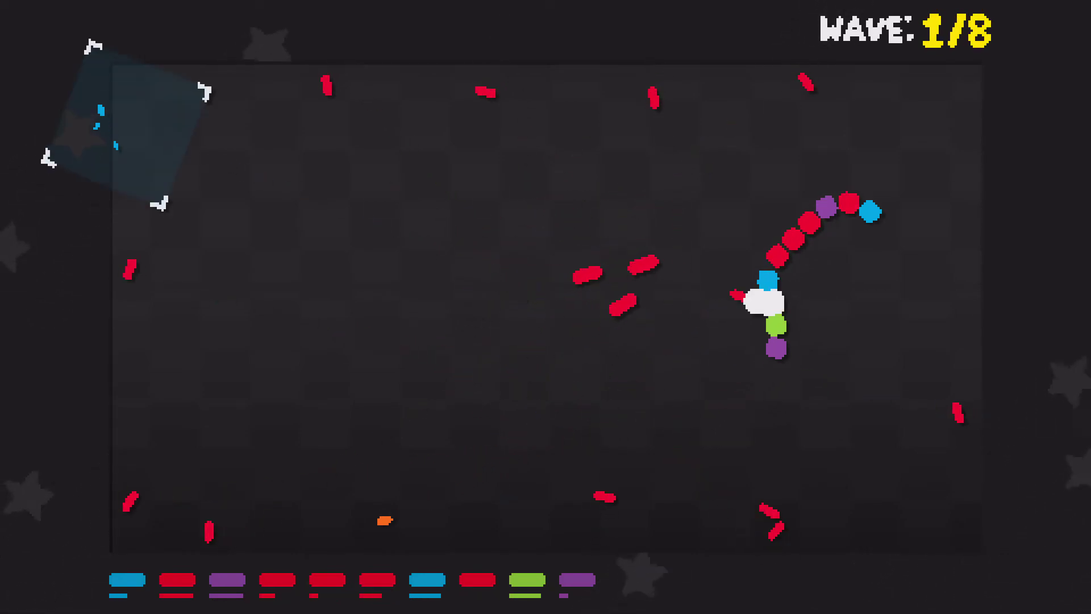
pyautogui.press('Right')
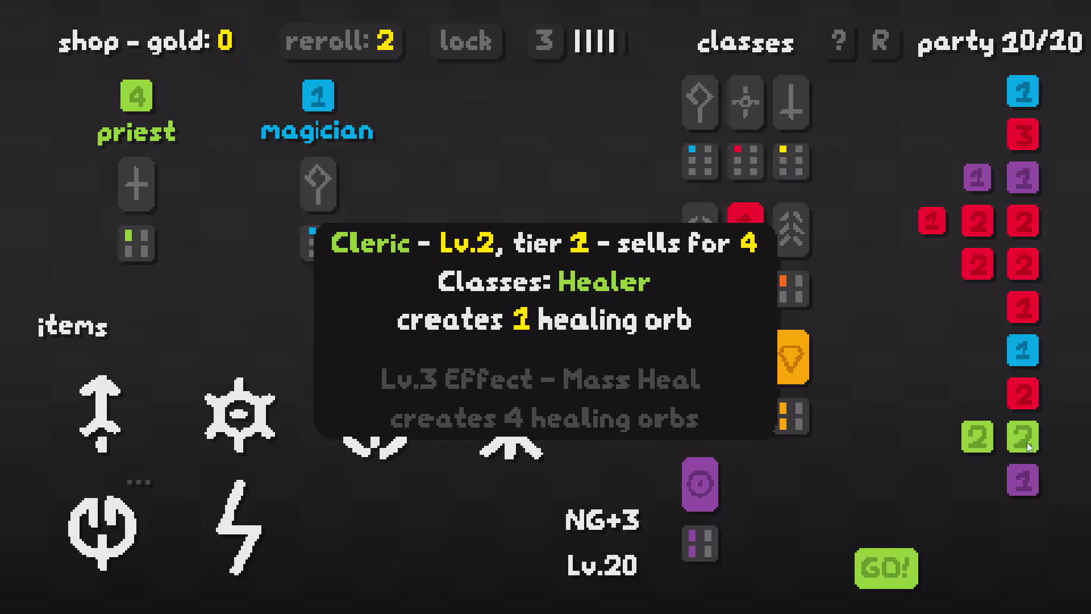
pyautogui.moveTo(746, 102)
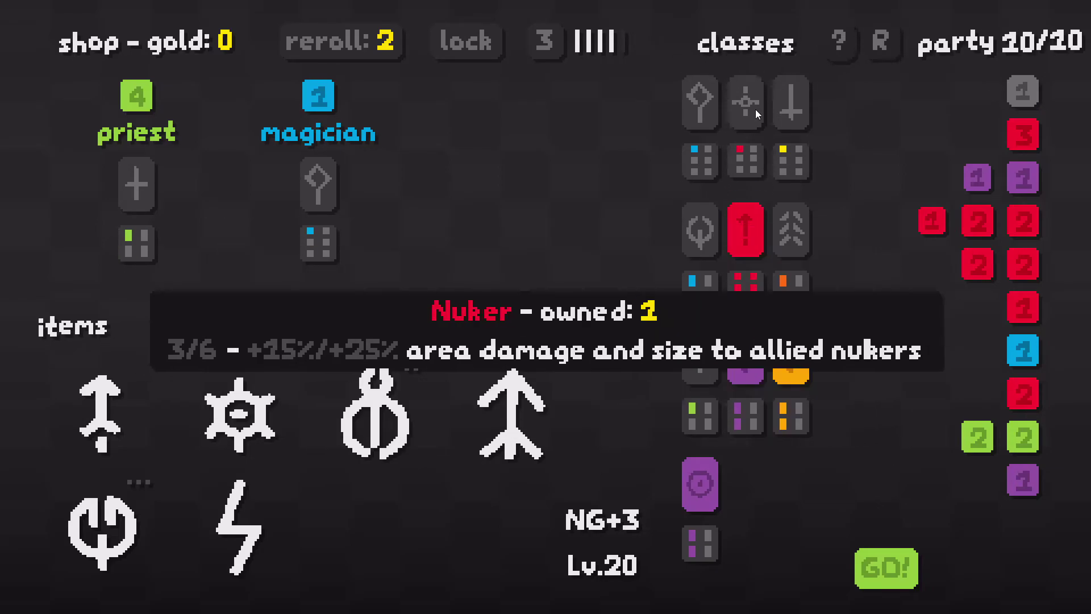
# - Sell the wizard and outlaw, buy a priest, and move it to the party's head
pyautogui.click(1021, 92)
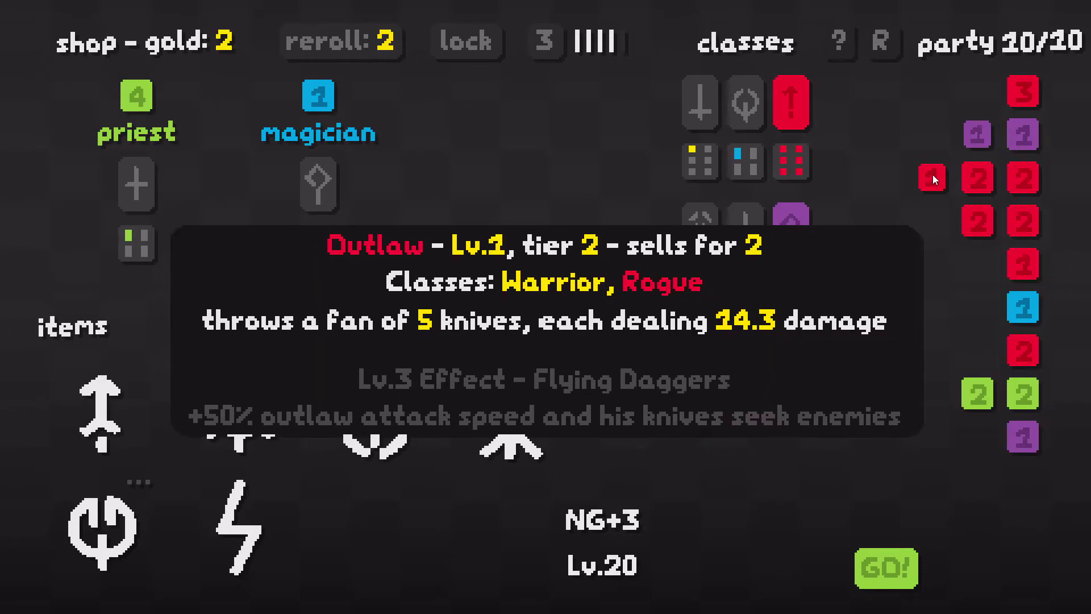
pyautogui.click(932, 174)
pyautogui.click(136, 120)
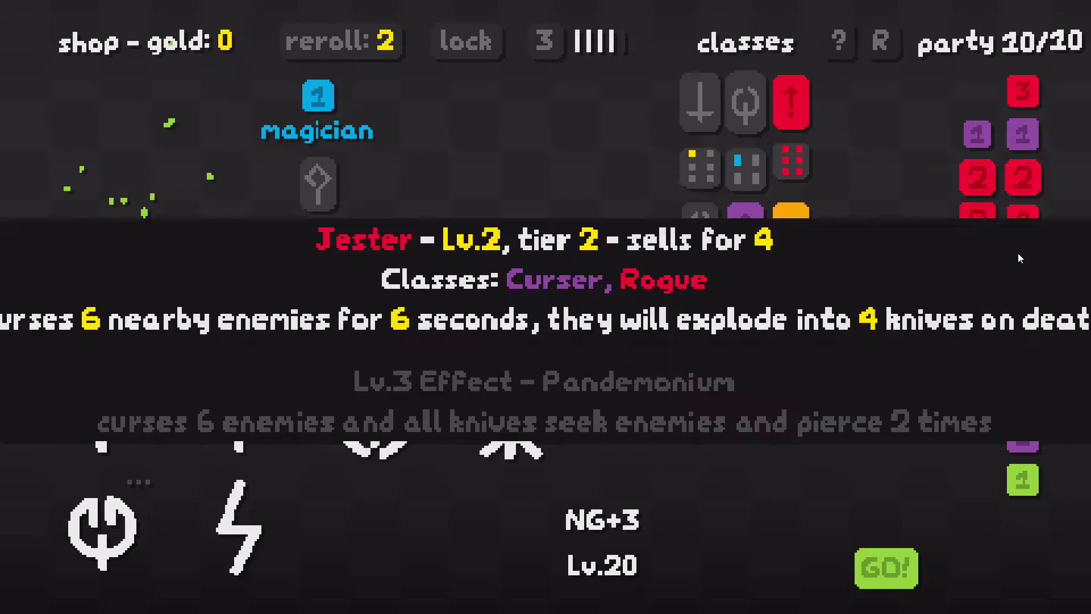
pyautogui.moveTo(1023, 479); pyautogui.dragTo(1021, 92)
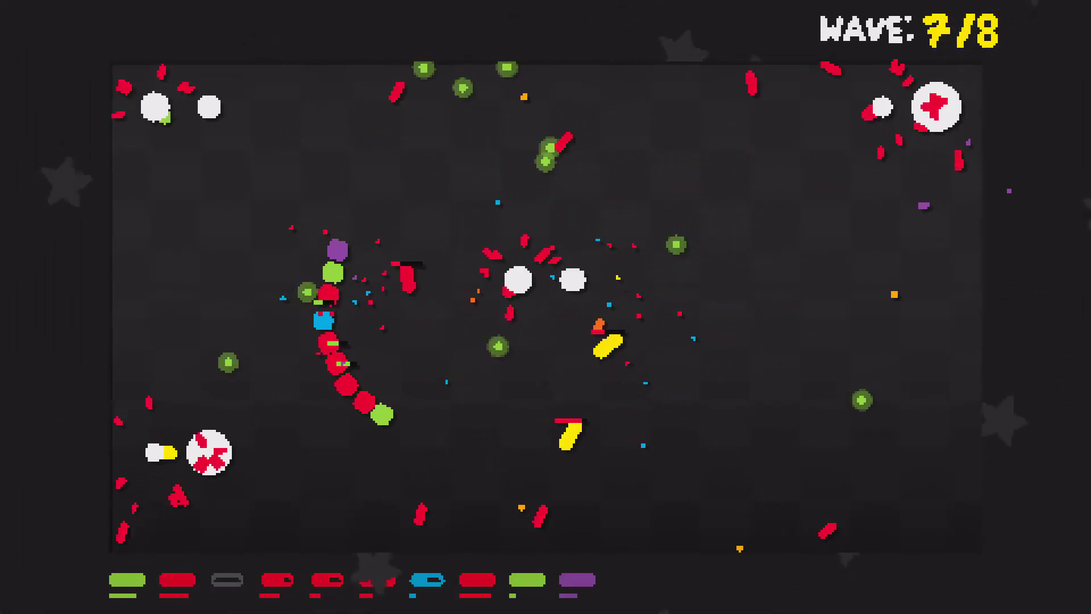
# - Steer the snake along the bottom, right side and top during Lv.20's final waves
pyautogui.press('Left')
pyautogui.press('Right')
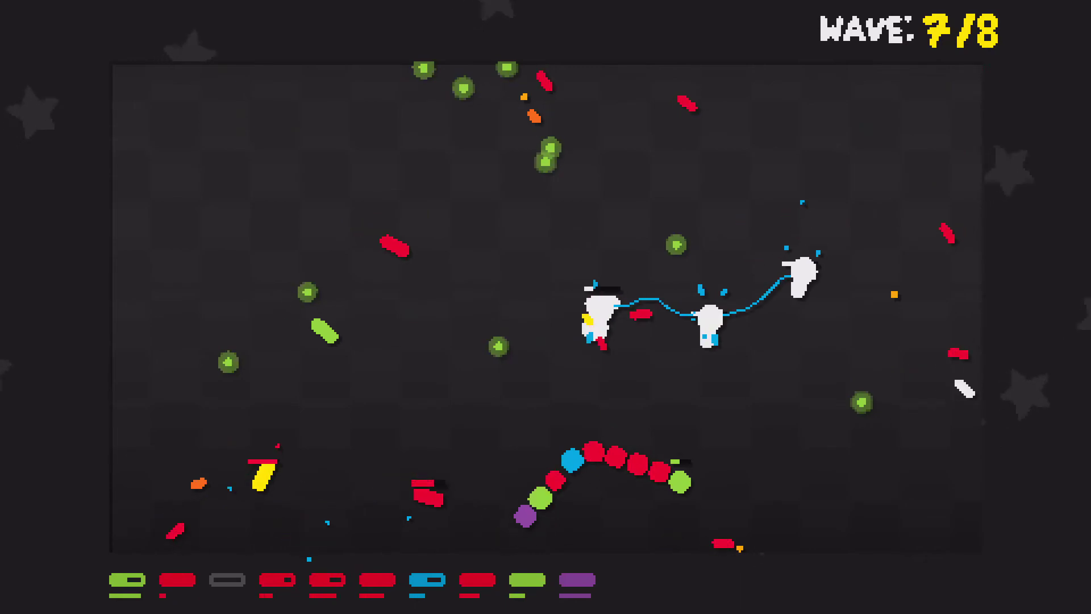
pyautogui.press('Left')
pyautogui.press('Right')
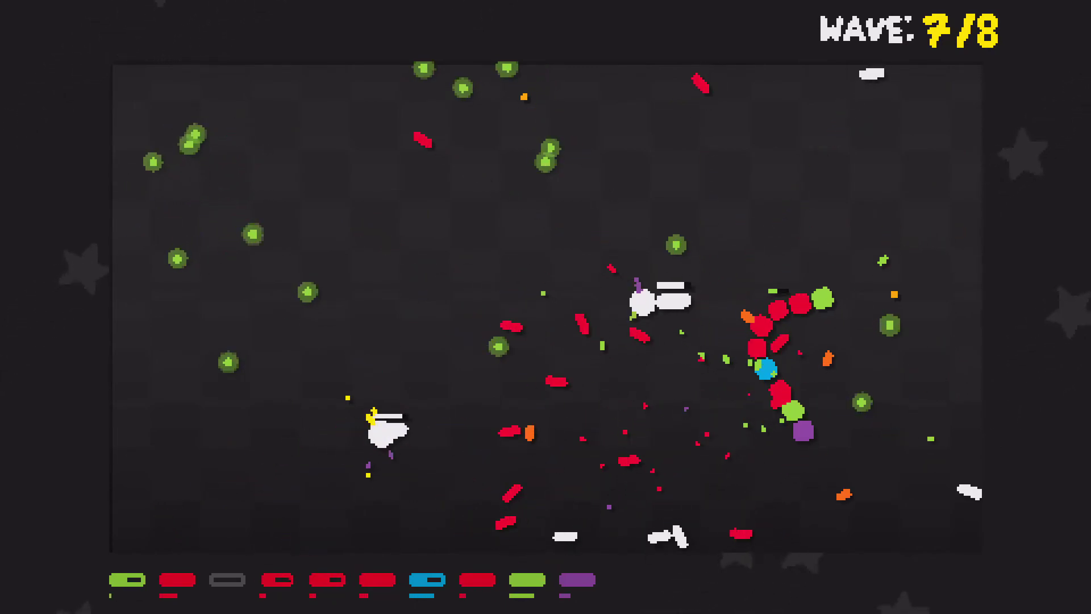
pyautogui.press('Right')
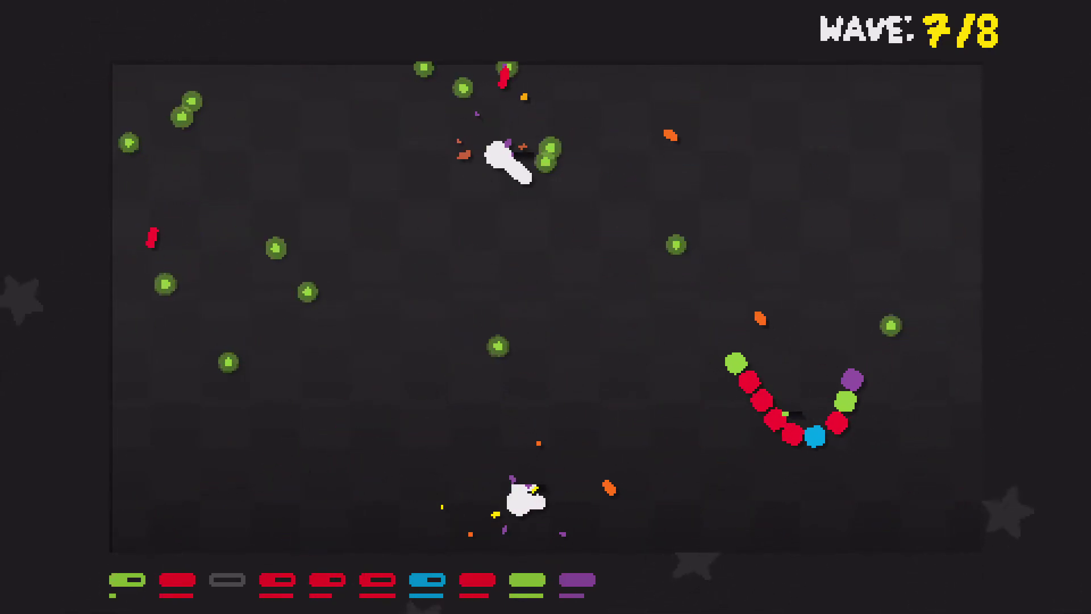
pyautogui.press('Left')
pyautogui.press('Right')
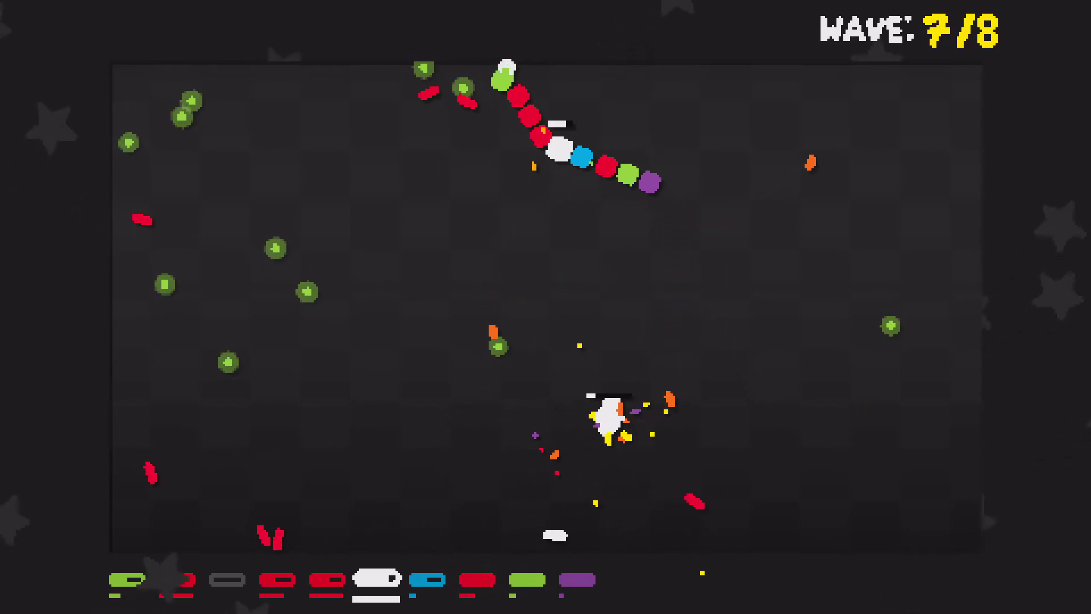
pyautogui.press('Left')
pyautogui.press('Right')
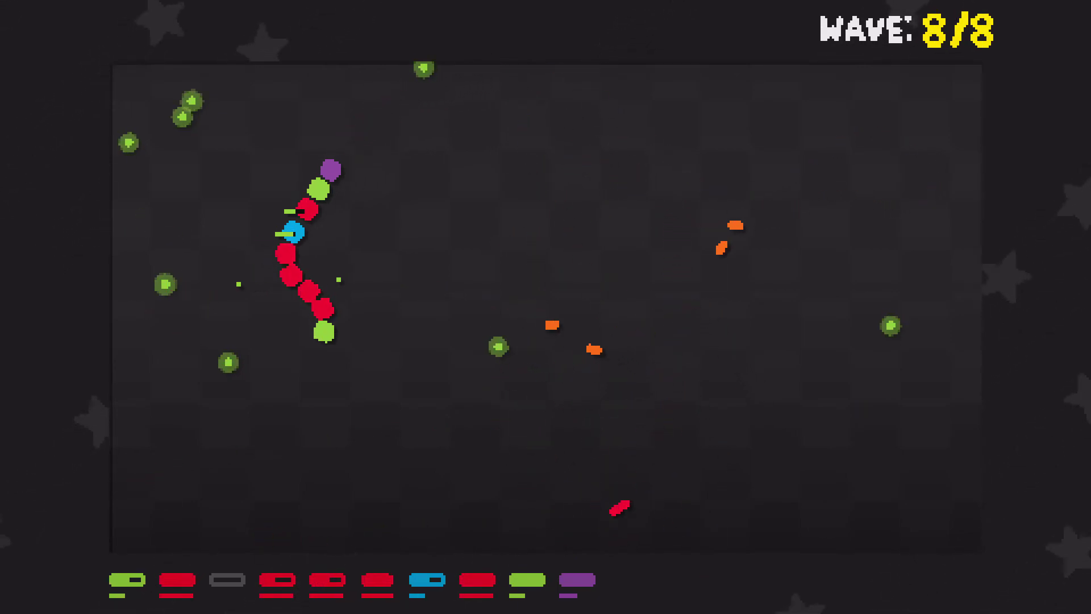
# - Weave the snake down the left and along the bottom until the arena clears
pyautogui.press('Left')
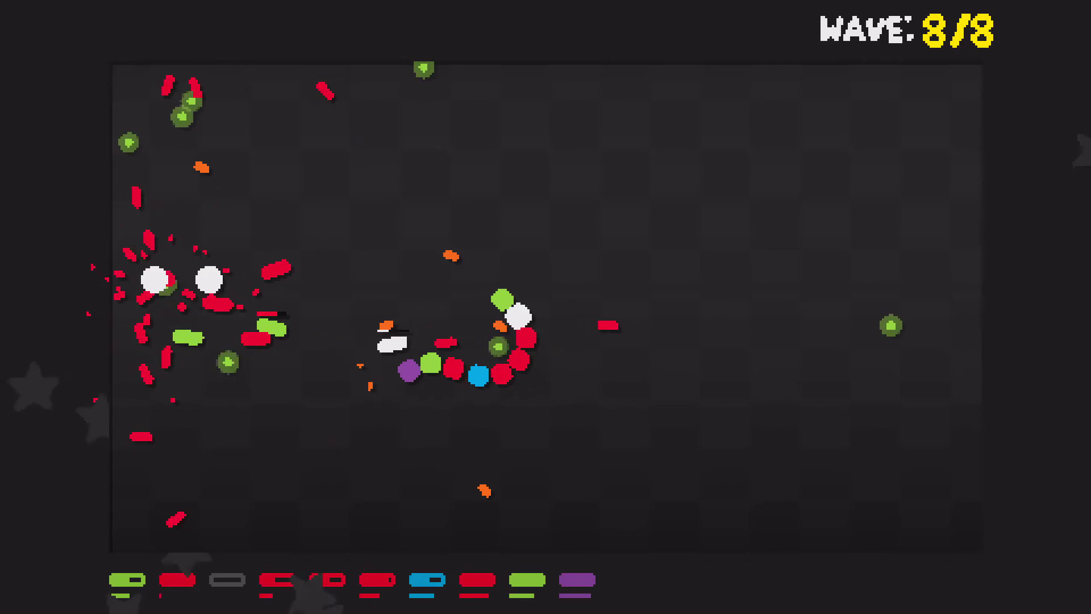
pyautogui.press('Right')
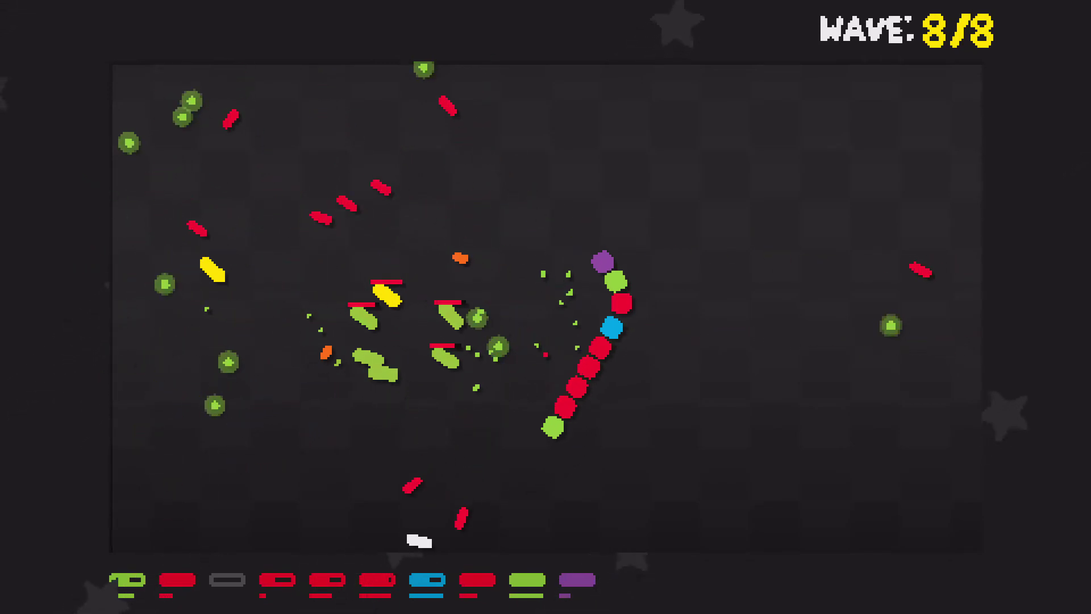
pyautogui.press('Left')
pyautogui.press('Right')
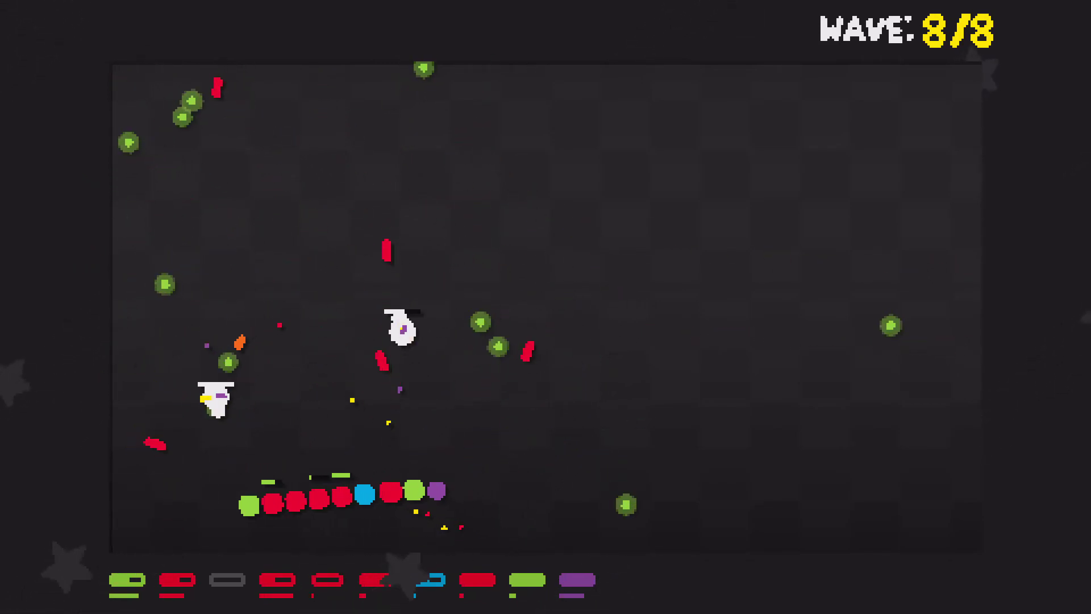
pyautogui.press('Right')
pyautogui.press('Left')
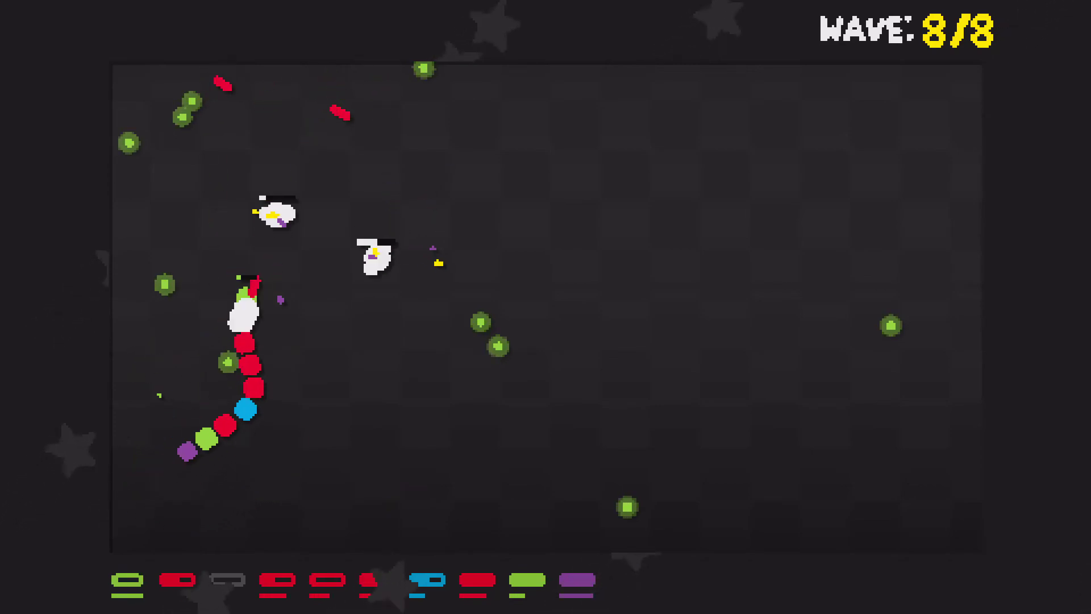
pyautogui.press('Left')
pyautogui.press('Right')
pyautogui.press('Left')
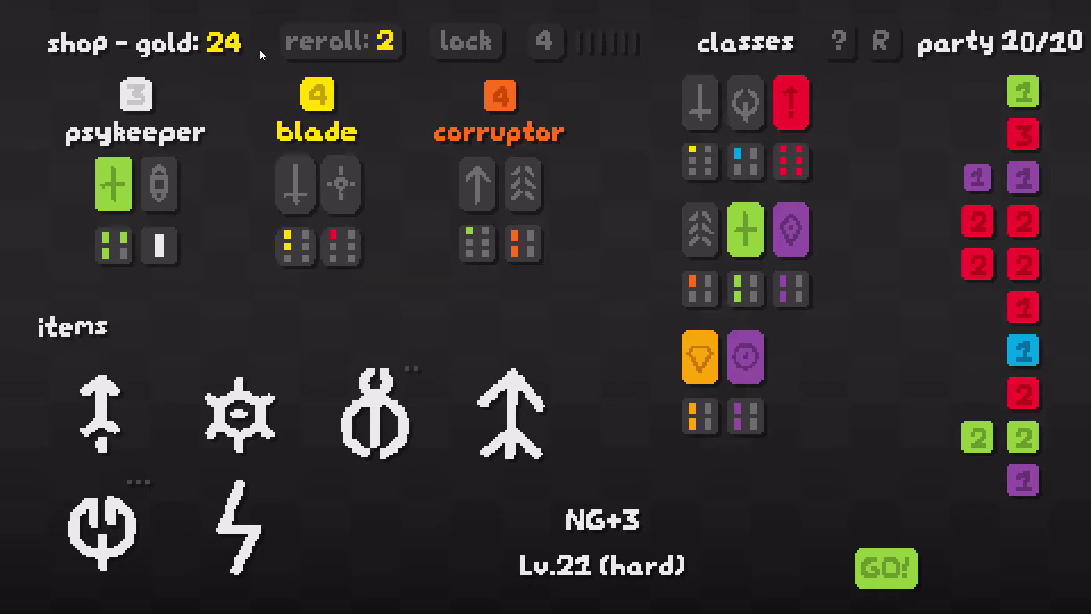
# - Reroll the shop eight times, buy a stormweaver, and start level 21
pyautogui.click(298, 37)
pyautogui.click(297, 35)
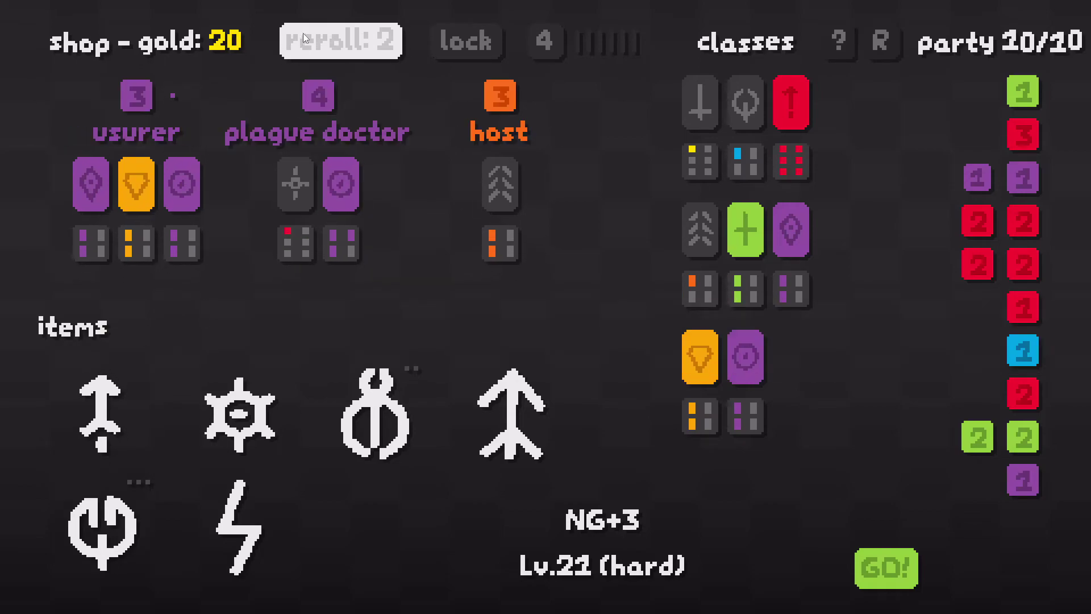
pyautogui.click(303, 34)
pyautogui.click(305, 32)
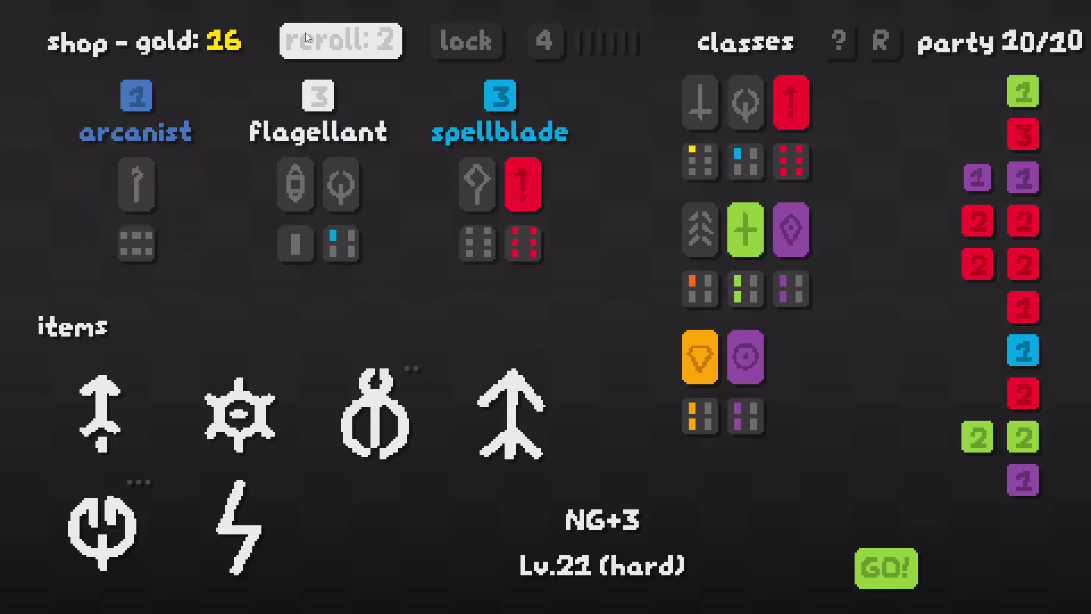
pyautogui.click(306, 32)
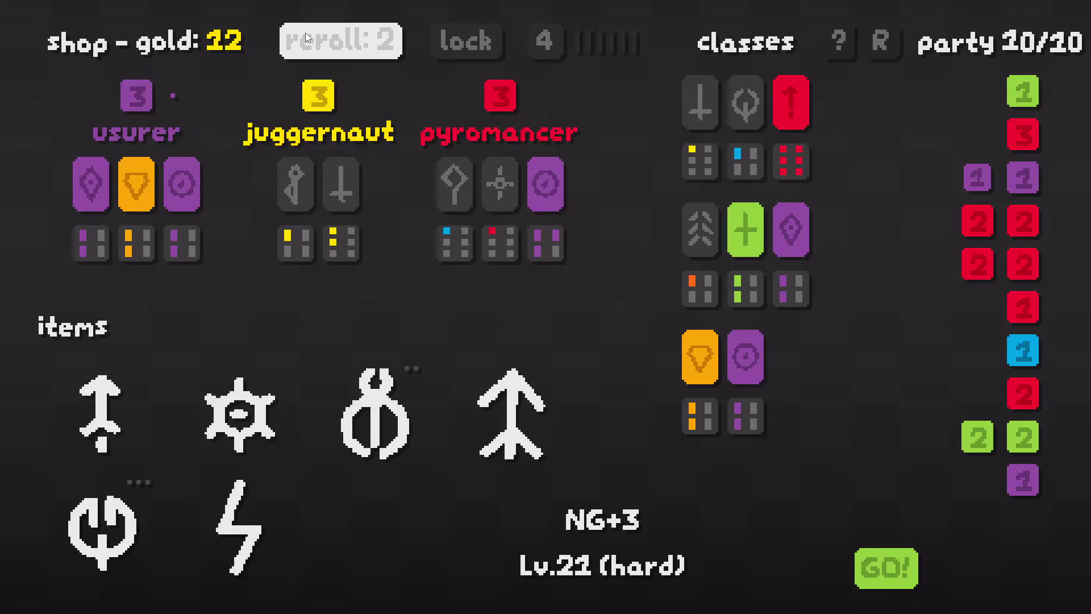
pyautogui.click(305, 32)
pyautogui.click(307, 31)
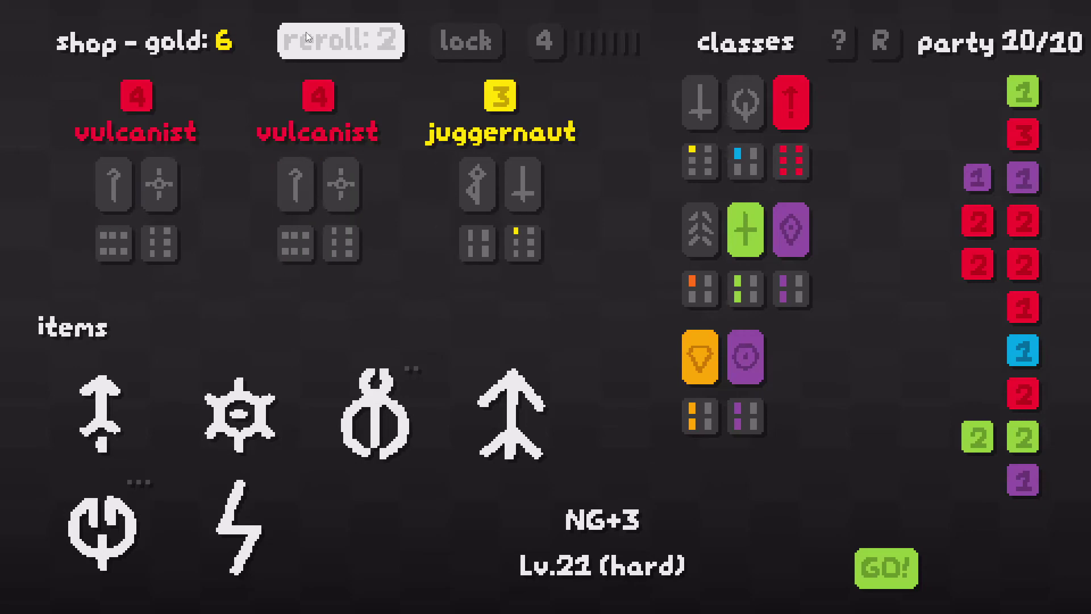
pyautogui.click(306, 32)
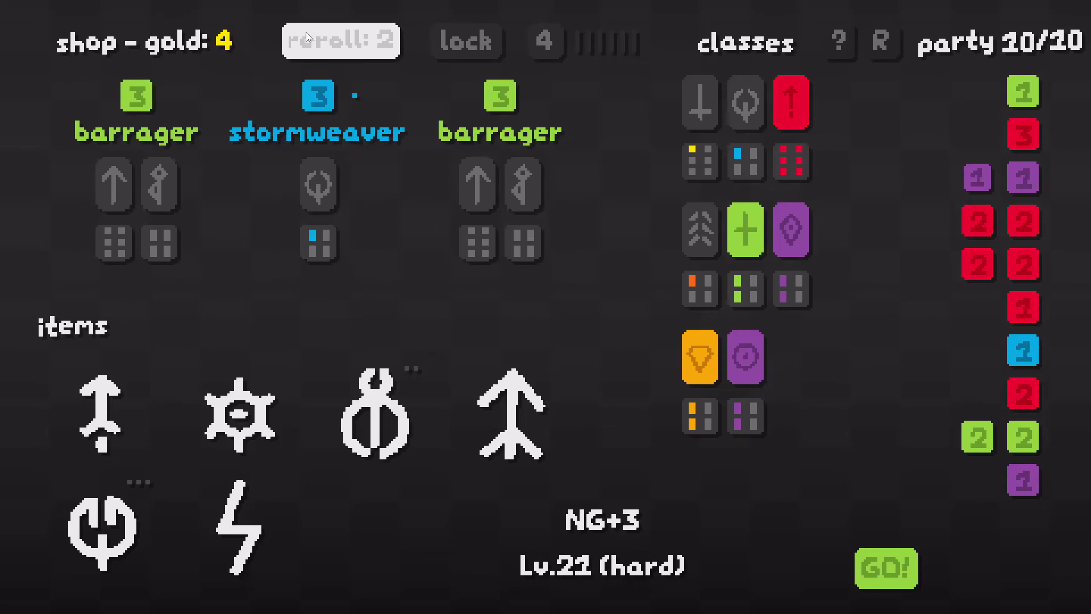
pyautogui.click(354, 130)
pyautogui.click(887, 568)
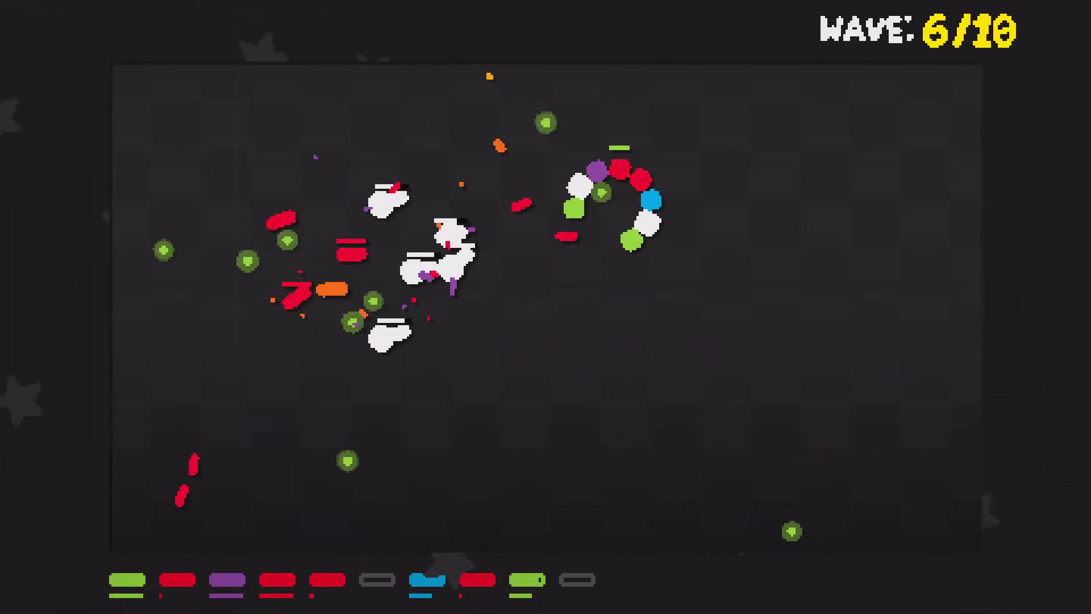
# - Loop the snake through Lv.21 waves 9 and 10 until the Crucio, Unwavering Stance, Divine Machine Arrow offer appears
pyautogui.press('Left')
pyautogui.press('Right')
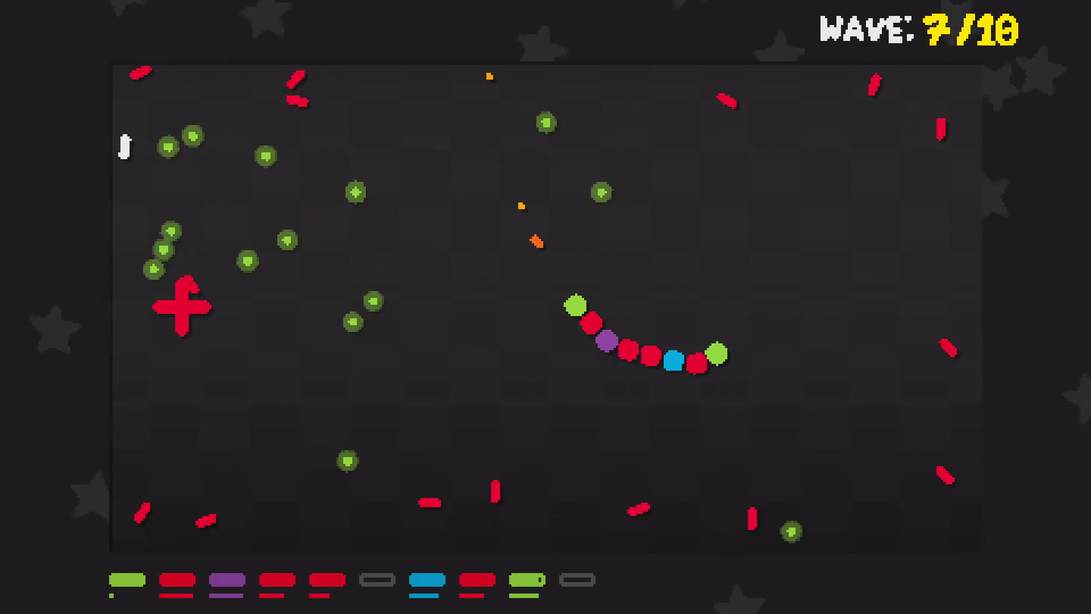
pyautogui.press('Right')
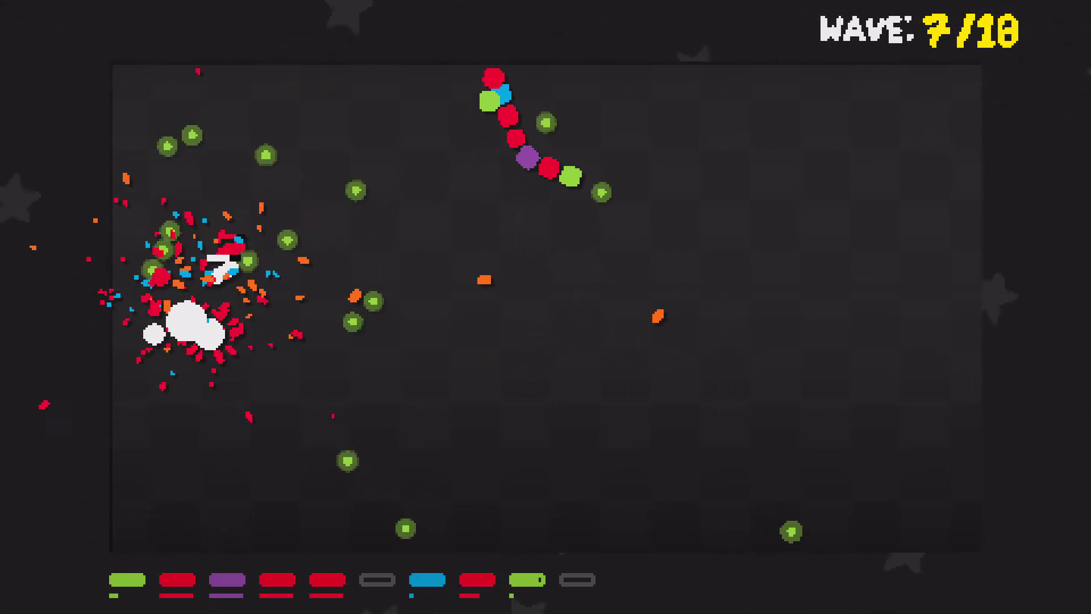
pyautogui.press('Right')
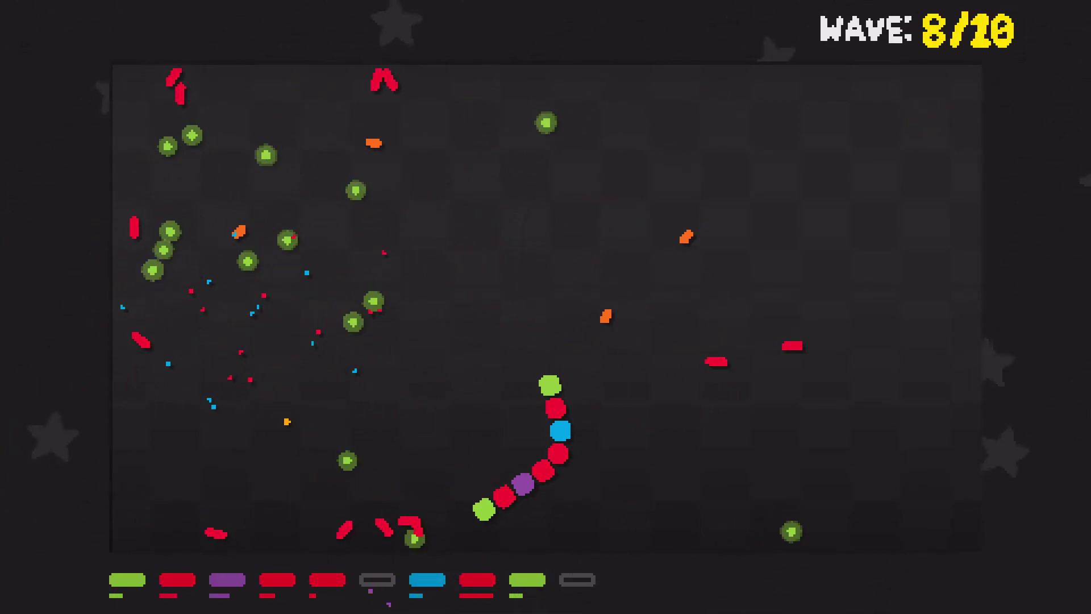
pyautogui.press('Left')
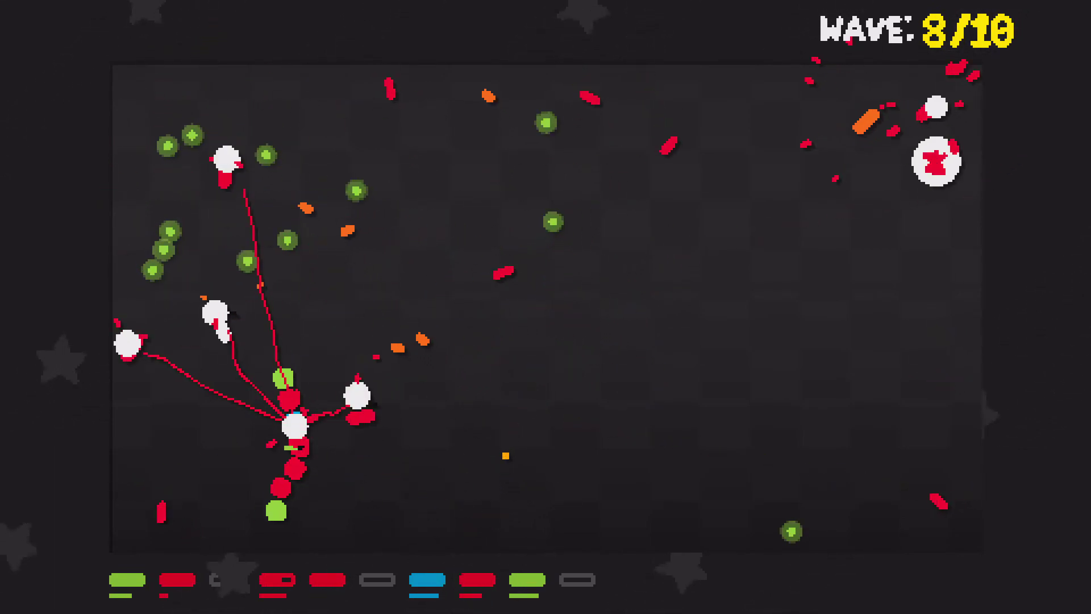
pyautogui.press('Left')
pyautogui.press('Left')
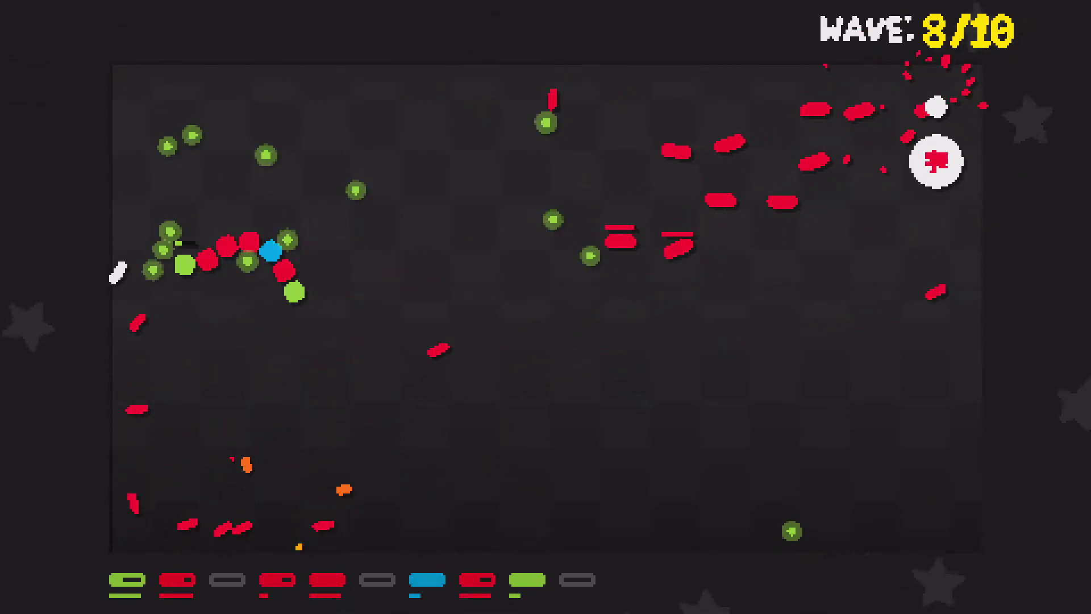
pyautogui.press('Right')
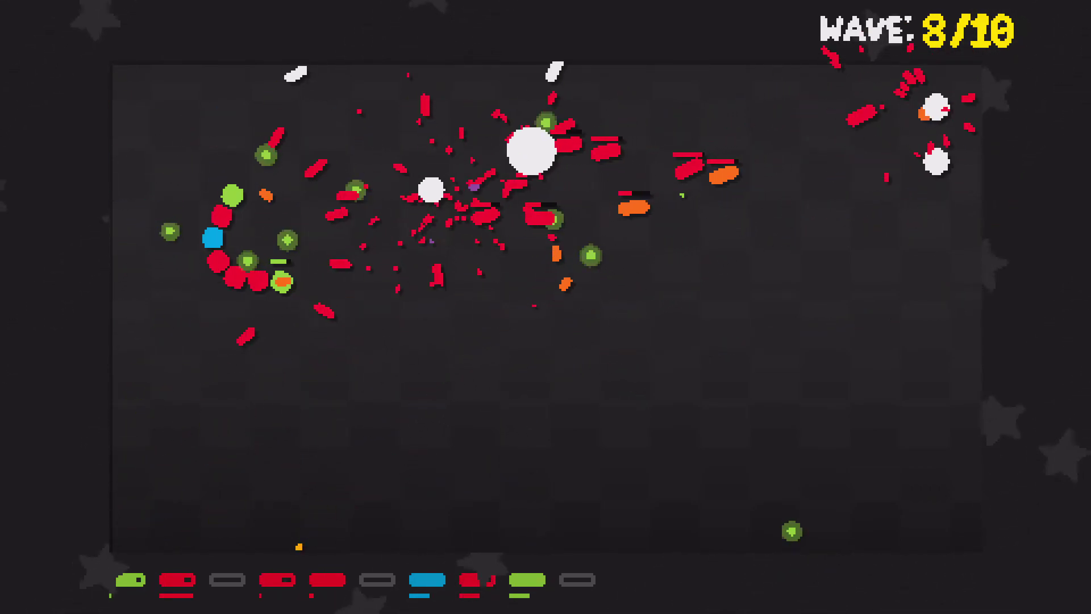
pyautogui.press('Left')
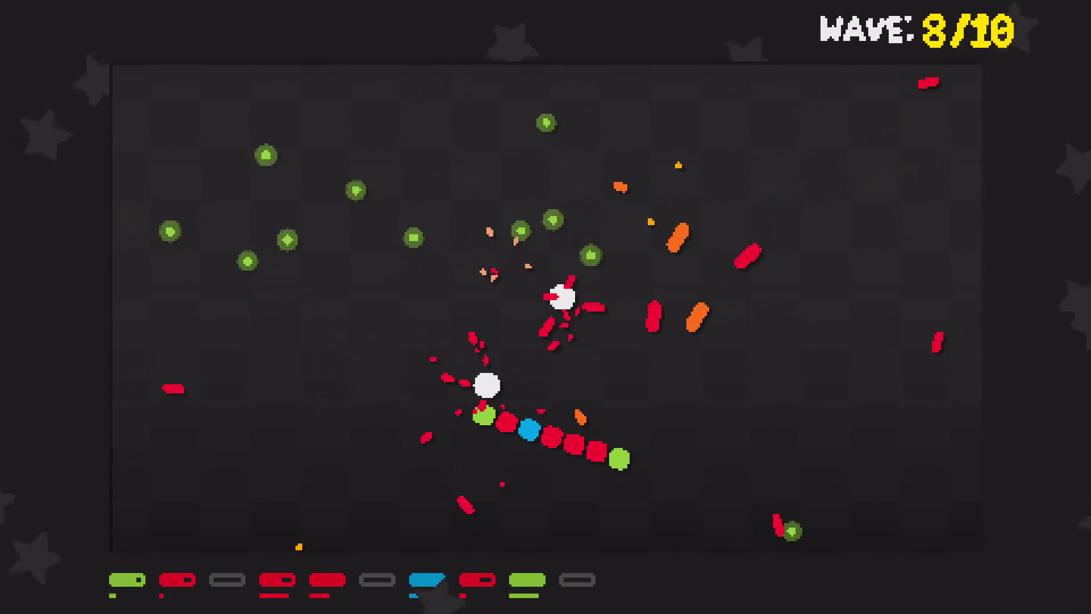
pyautogui.press('Left')
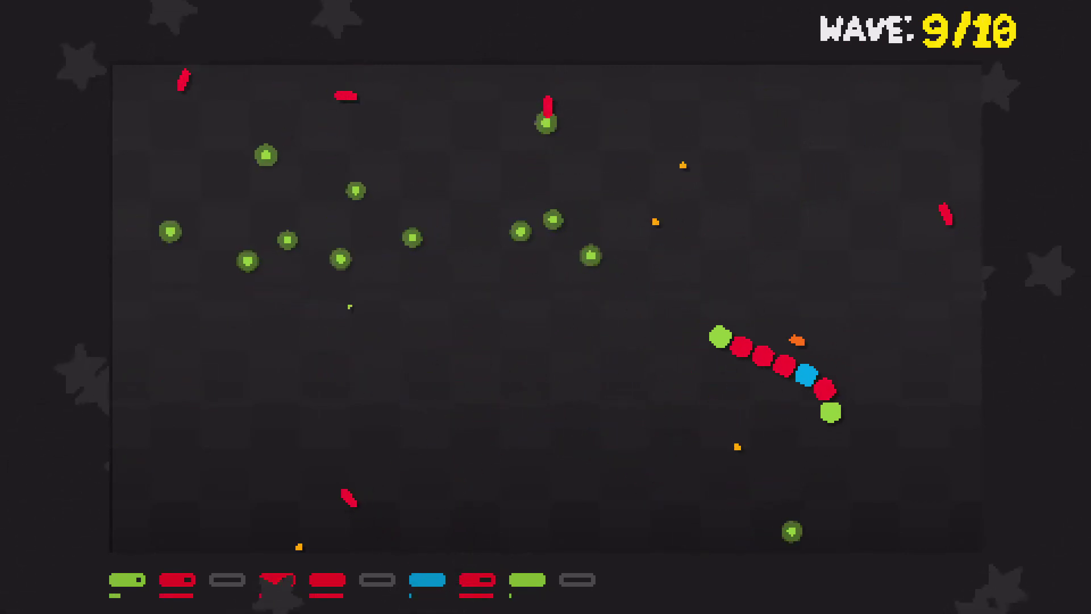
pyautogui.press('Right')
pyautogui.press('Right')
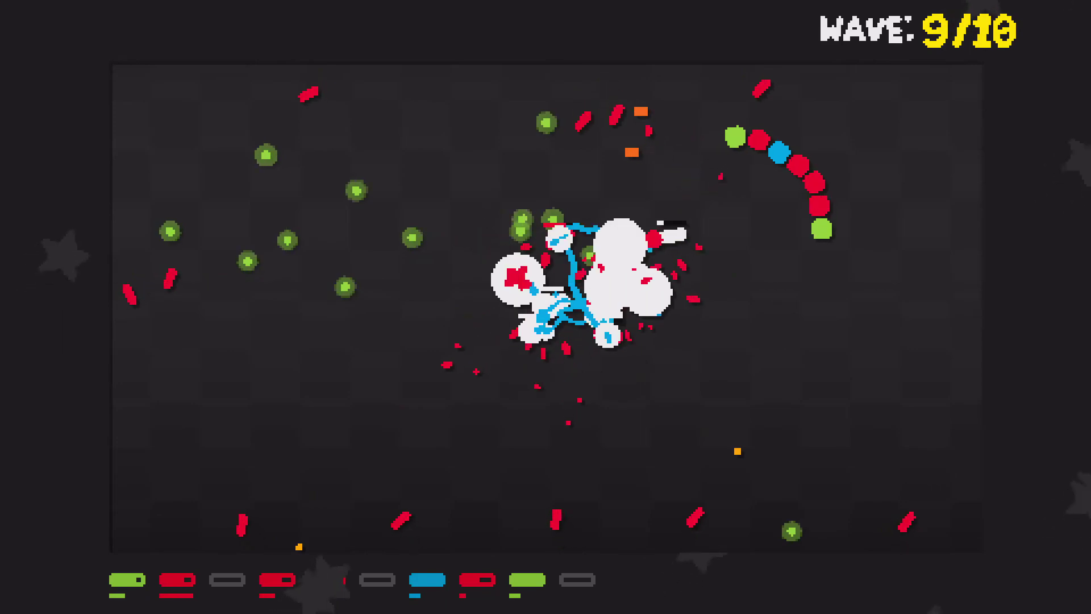
pyautogui.press('Right')
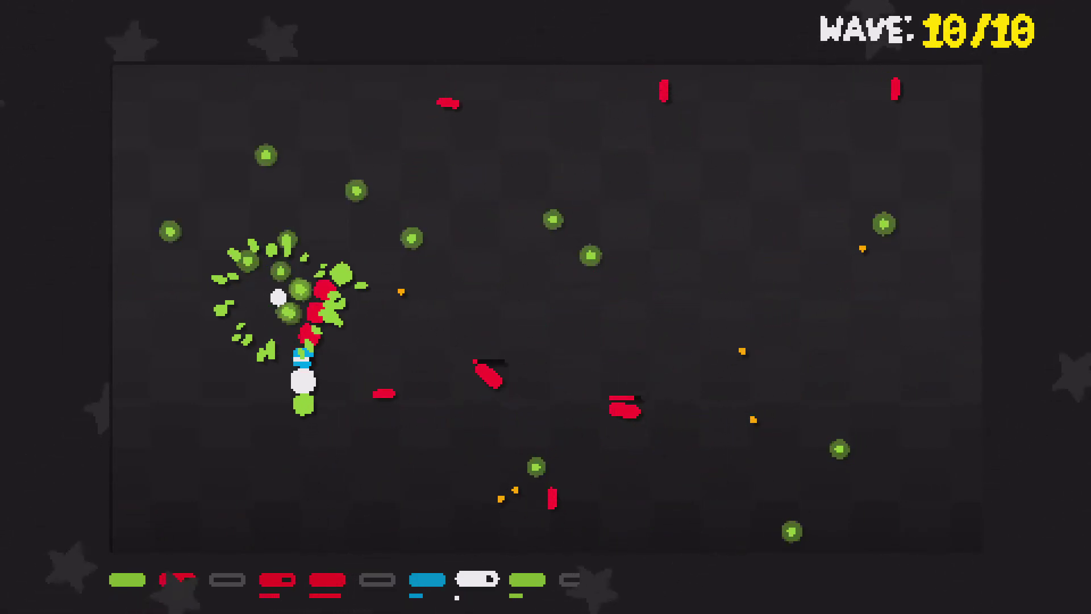
pyautogui.press('Right')
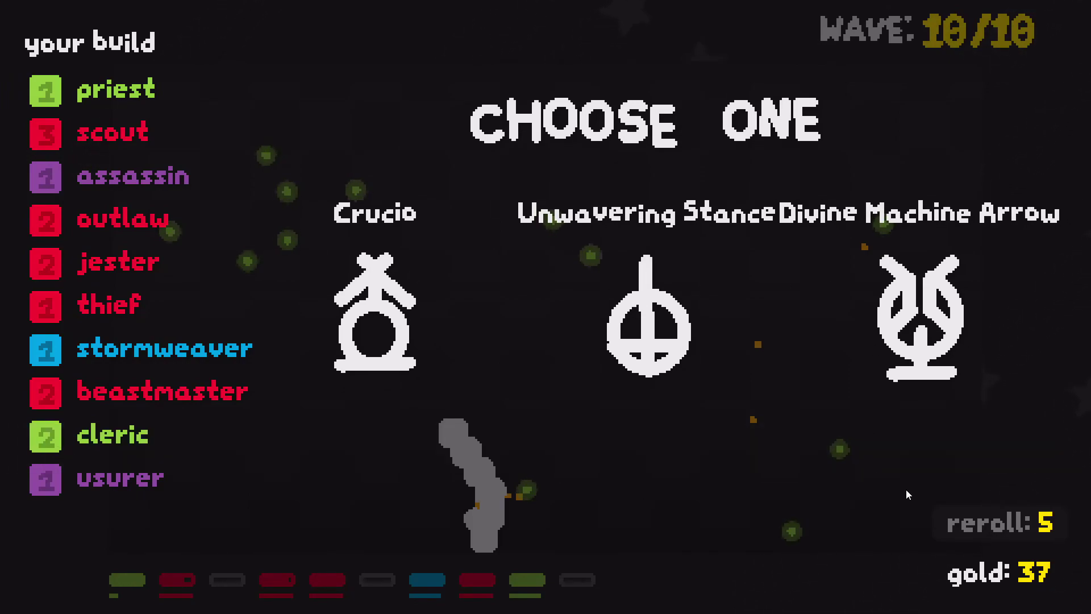
# - Reroll the reward offer three times (37 to 22 gold), then take Call of the Void
pyautogui.click(996, 522)
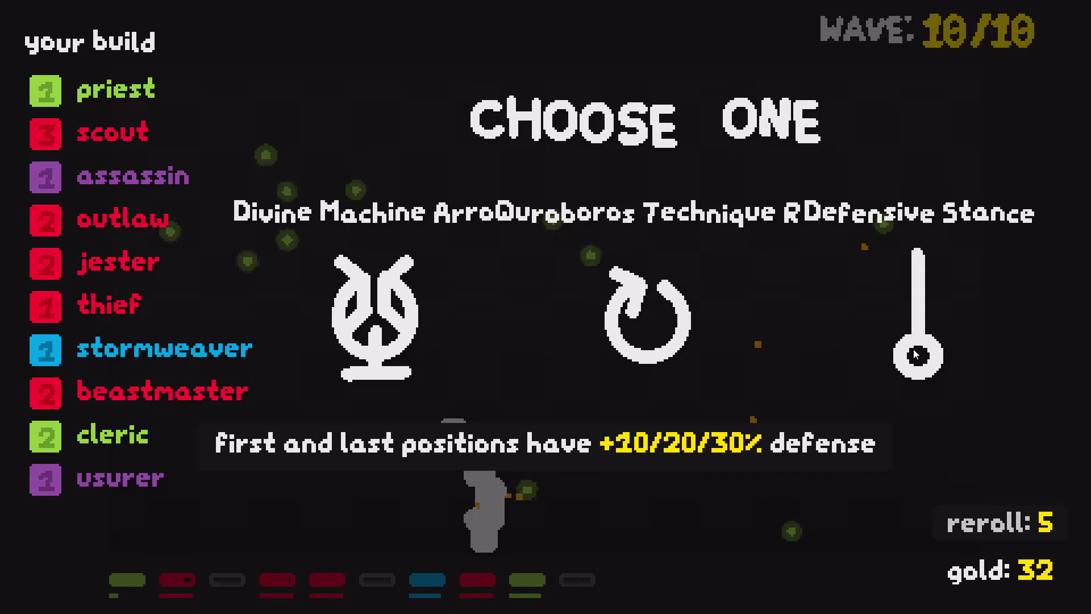
pyautogui.click(981, 519)
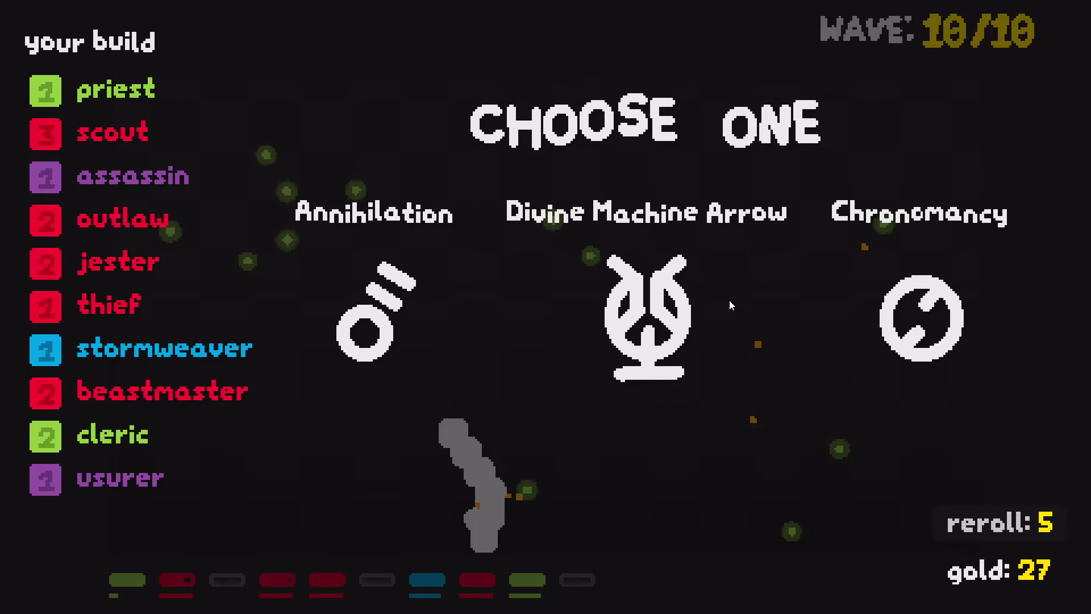
pyautogui.click(997, 522)
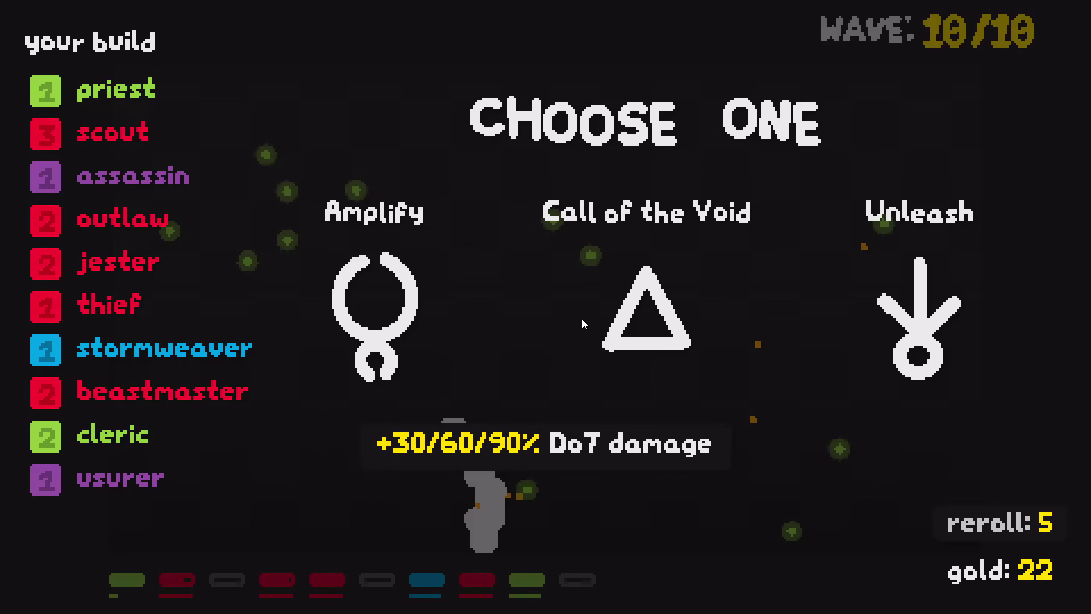
pyautogui.click(681, 337)
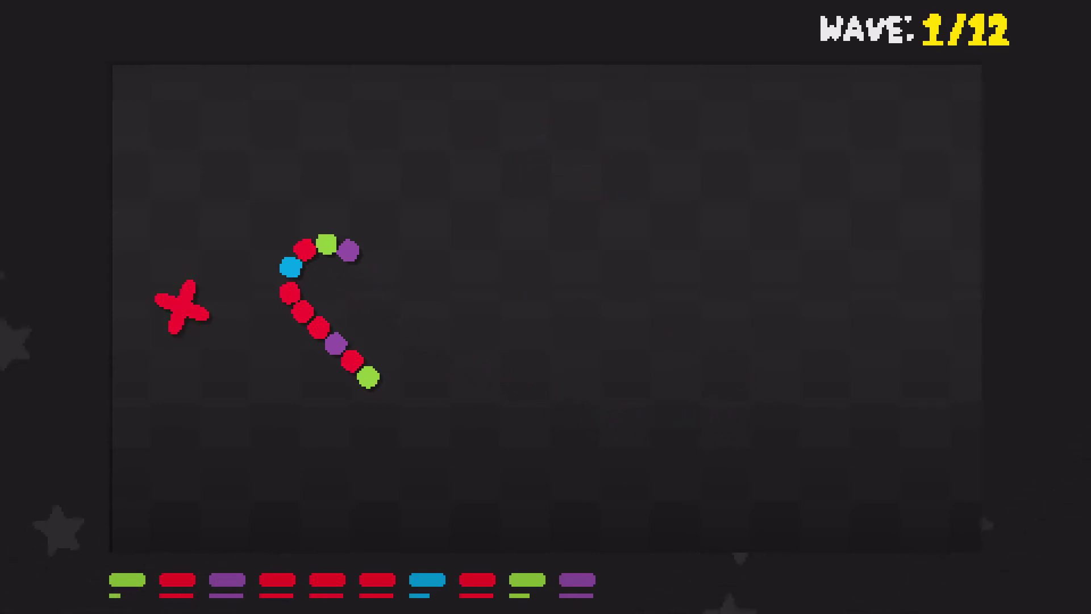
# - Start Lv.22 and steer the snake along the top, right side and bottom of the arena
pyautogui.press('Right')
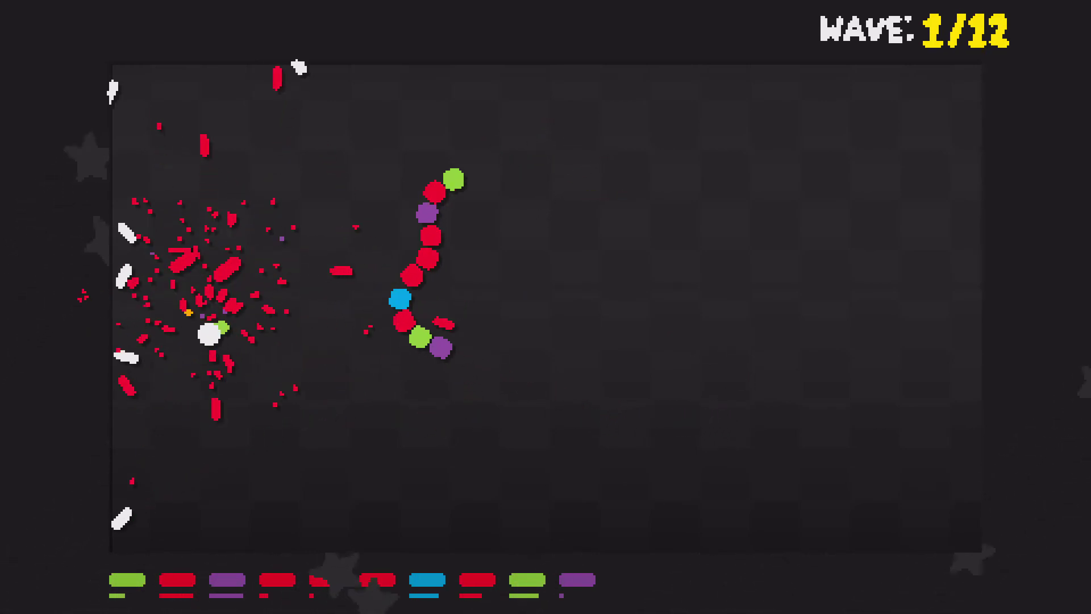
pyautogui.press('Right')
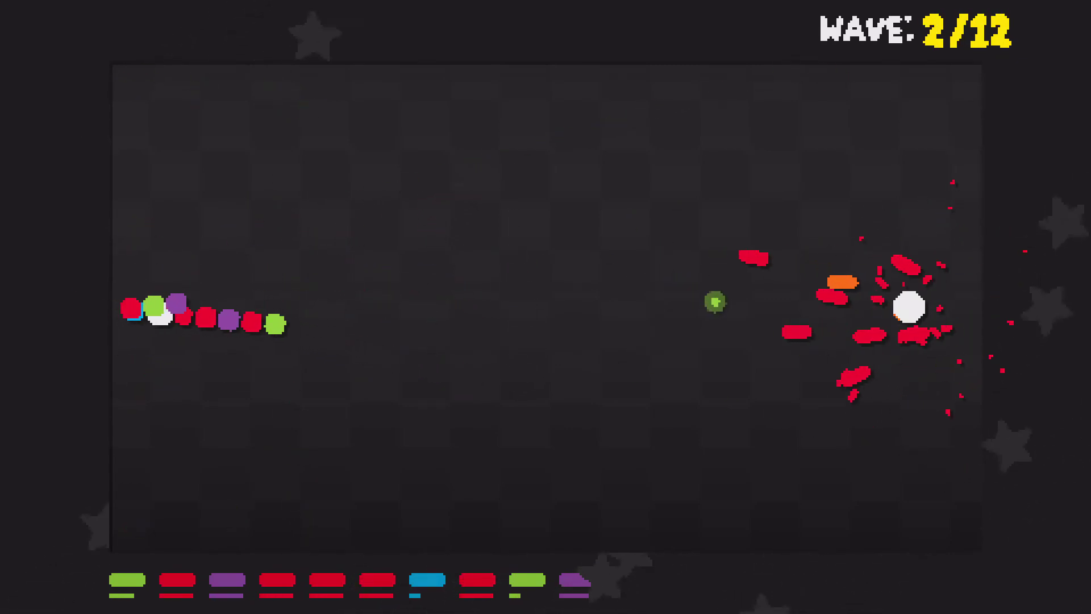
pyautogui.press('Right')
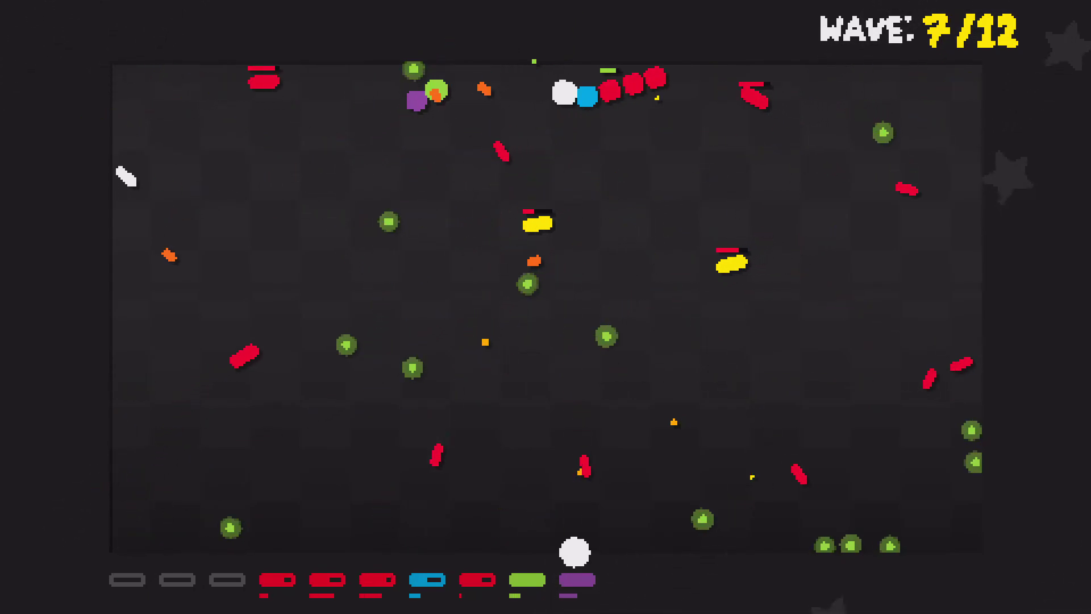
pyautogui.press('Right')
pyautogui.press('Left')
pyautogui.press('Right')
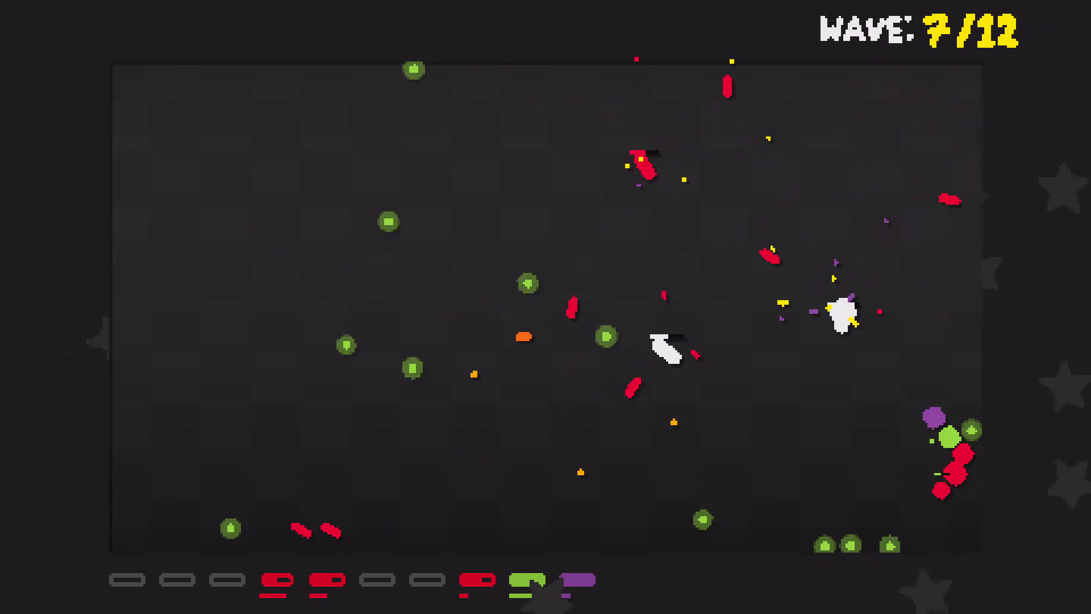
pyautogui.press('Right')
pyautogui.press('Right')
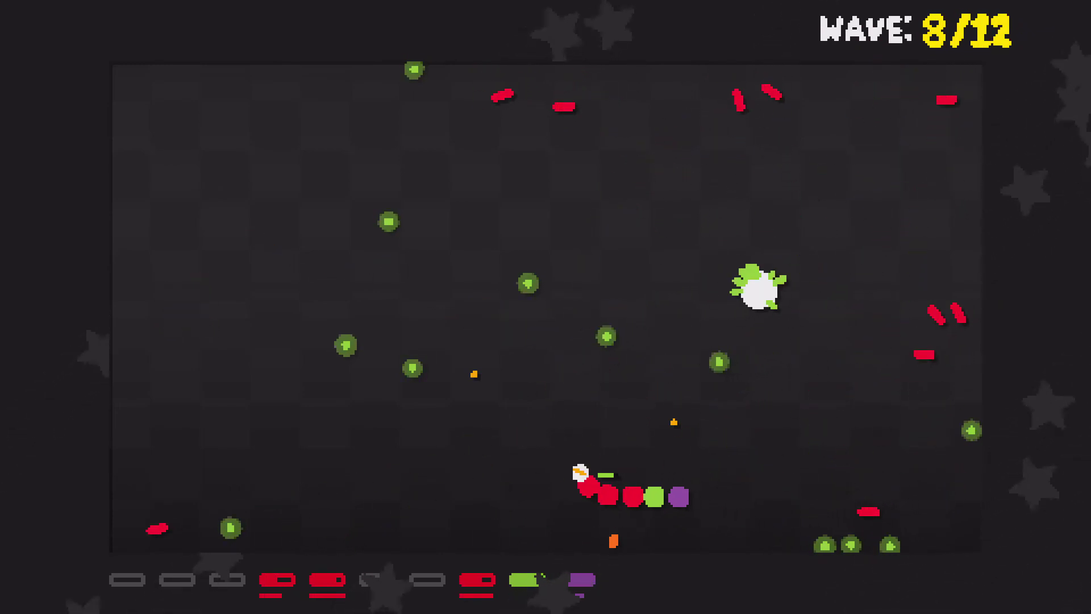
# - Weave the snake up through the centre and loop counter-clockwise to dodge enemies
pyautogui.press('Right')
pyautogui.press('Left')
pyautogui.press('Left')
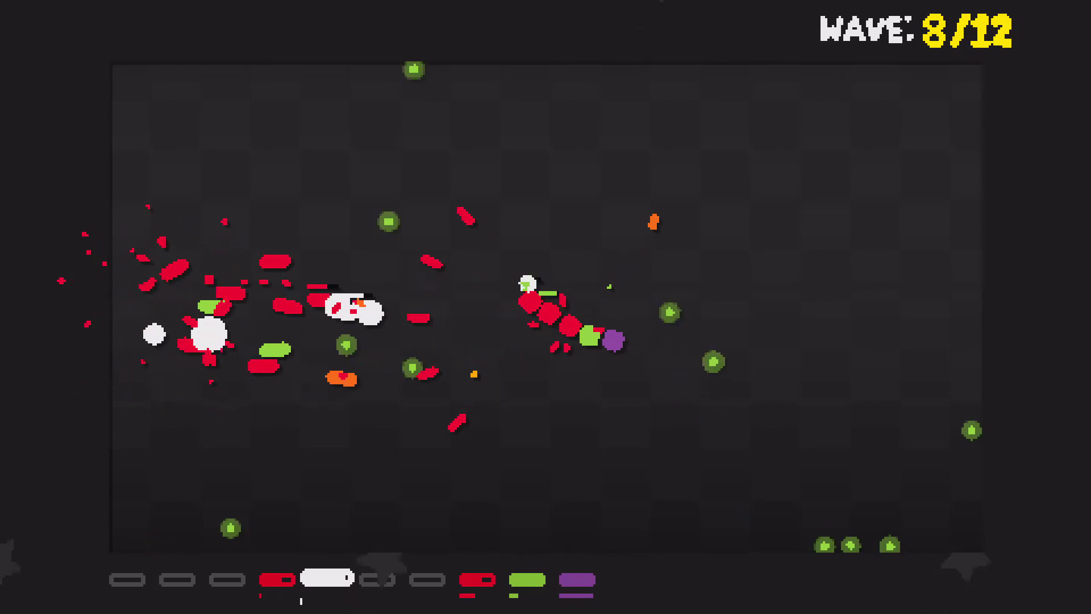
pyautogui.press('Right')
pyautogui.press('Right')
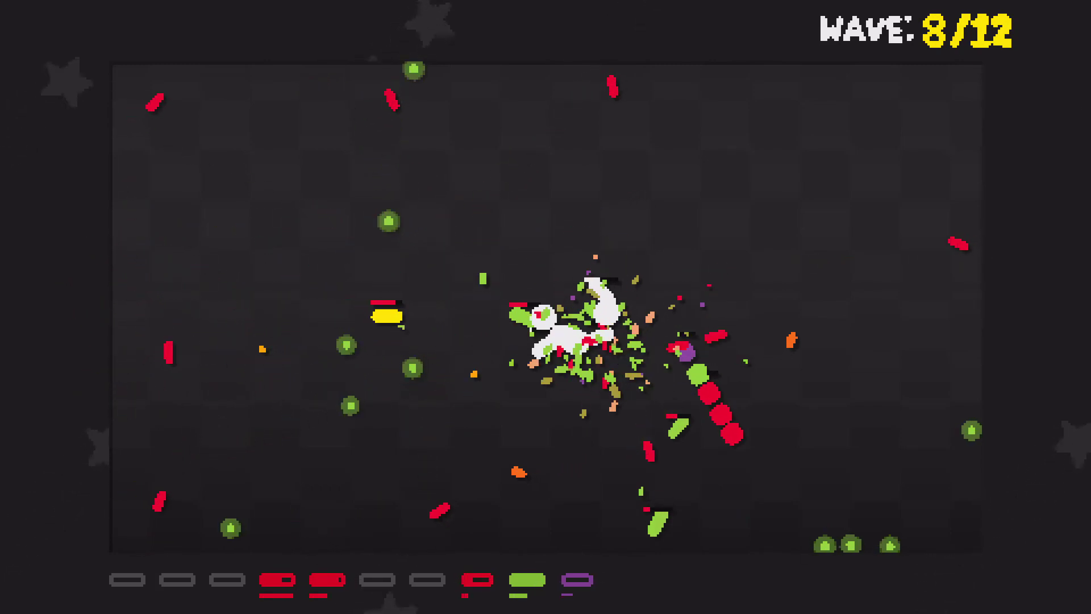
pyautogui.press('Left')
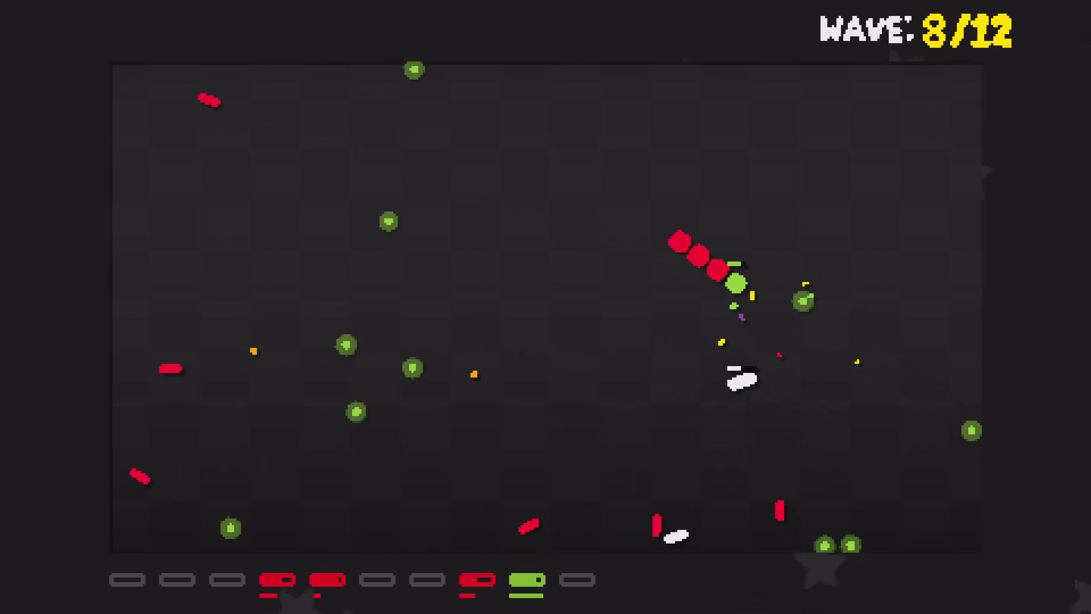
pyautogui.press('Left')
pyautogui.press('Right')
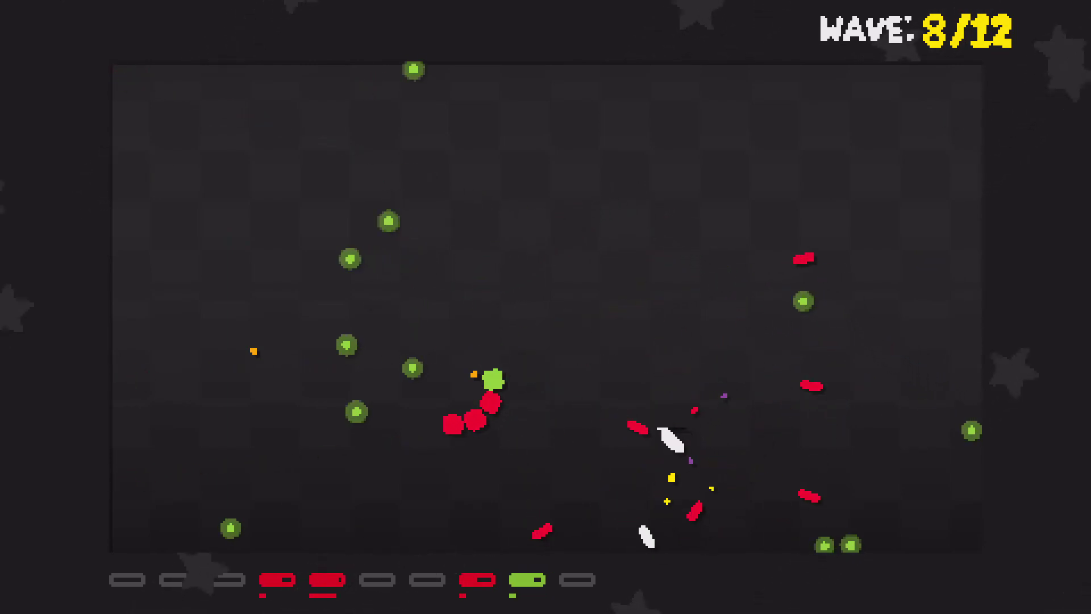
pyautogui.press('Right')
pyautogui.press('Left')
pyautogui.press('Left')
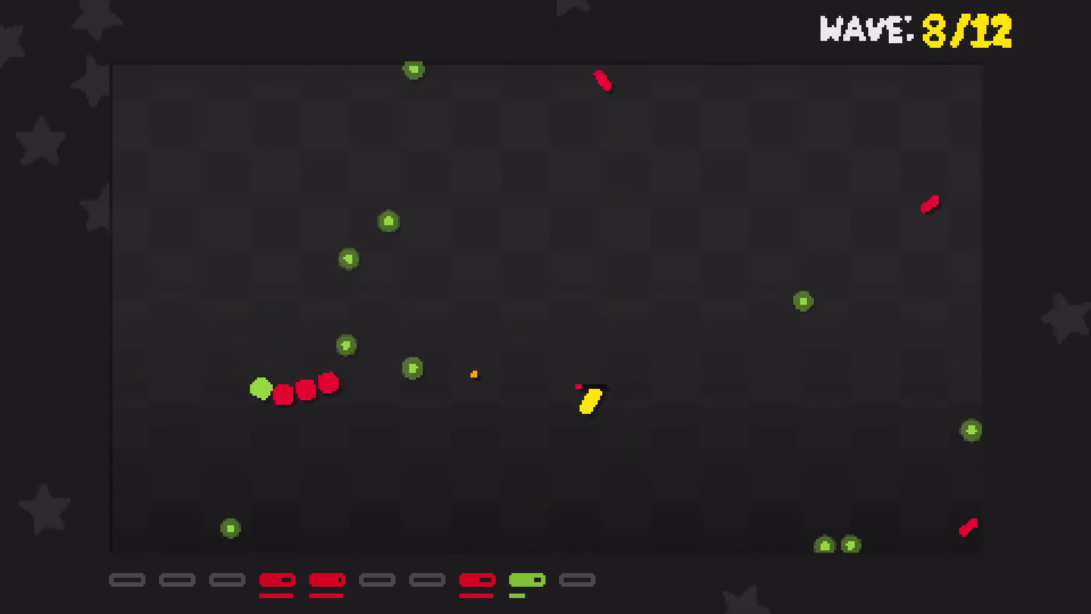
# - Circle the snake around the centre until wave 9 of 12, with four heroes left
pyautogui.press('Left')
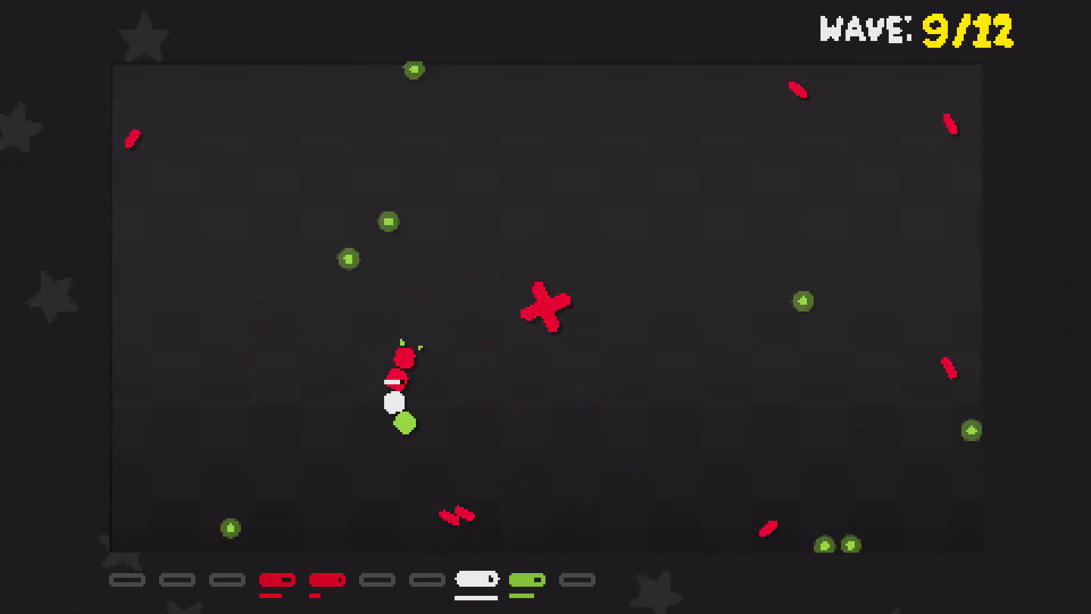
pyautogui.press('Right')
pyautogui.press('Left')
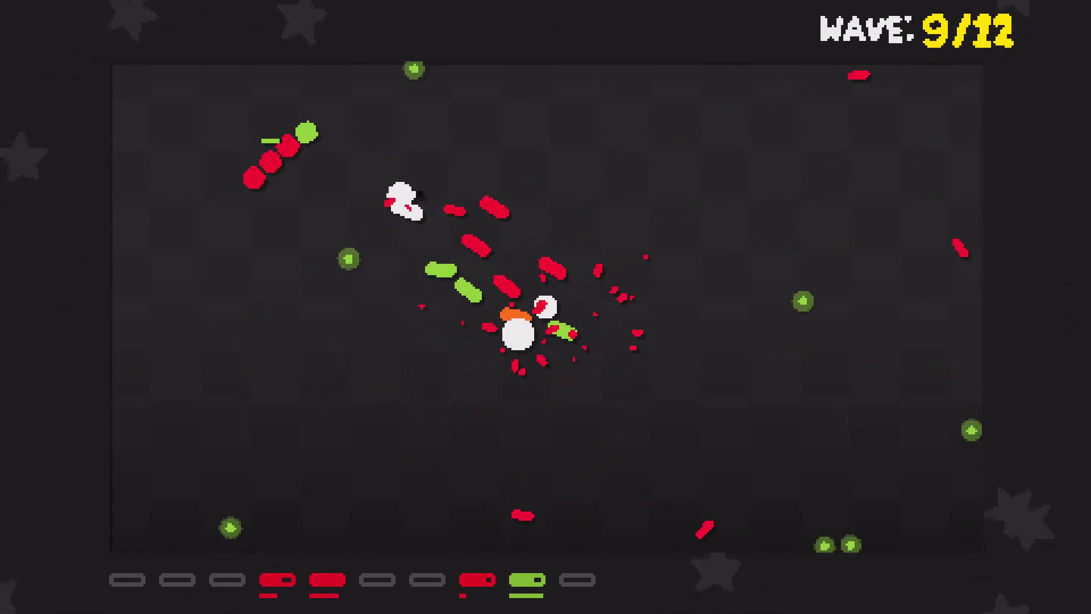
pyautogui.press('Left')
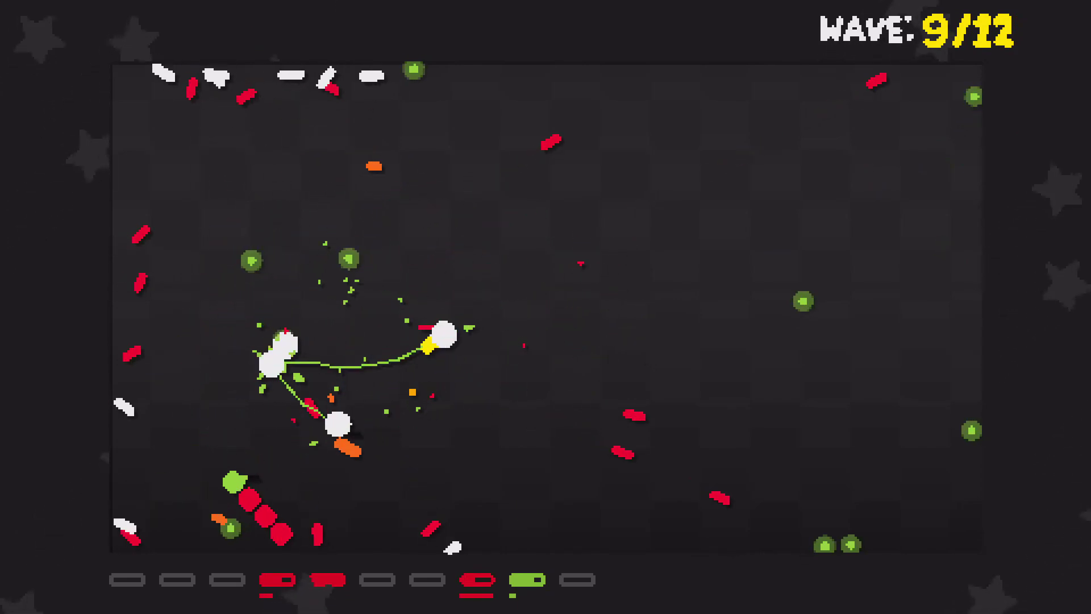
pyautogui.press('Left')
pyautogui.press('Right')
pyautogui.press('Left')
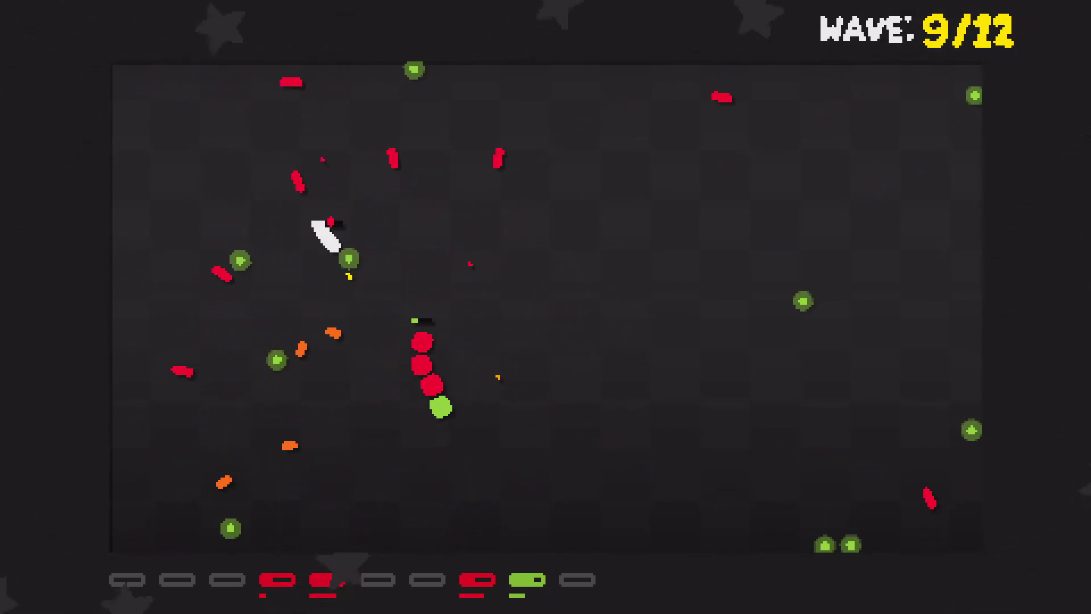
pyautogui.press('Left')
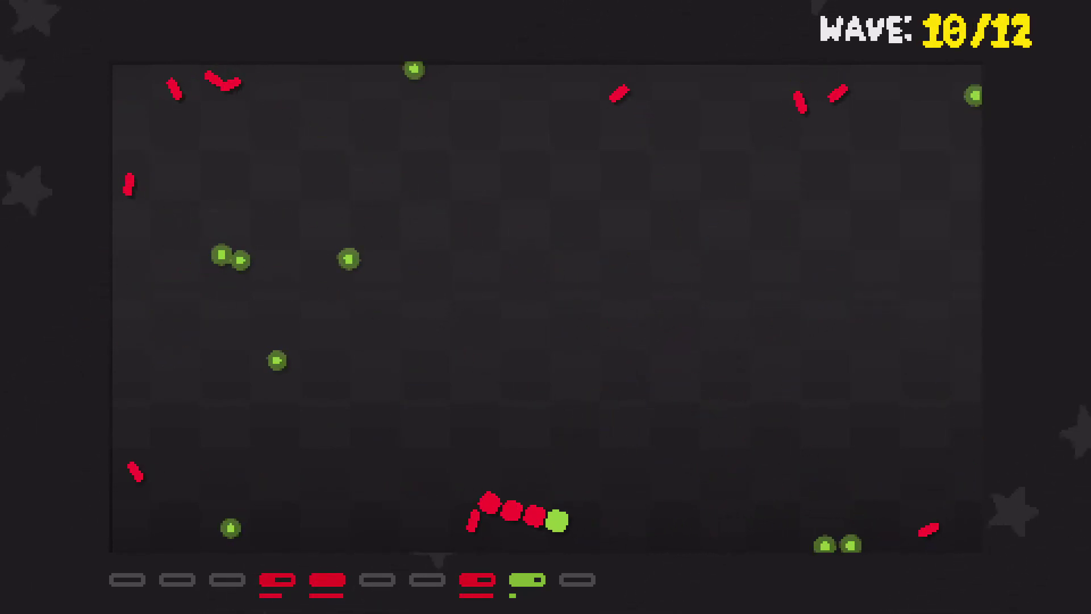
# - Steer the last heroes through the wave 10 swarm until all of them fall
pyautogui.press('Right')
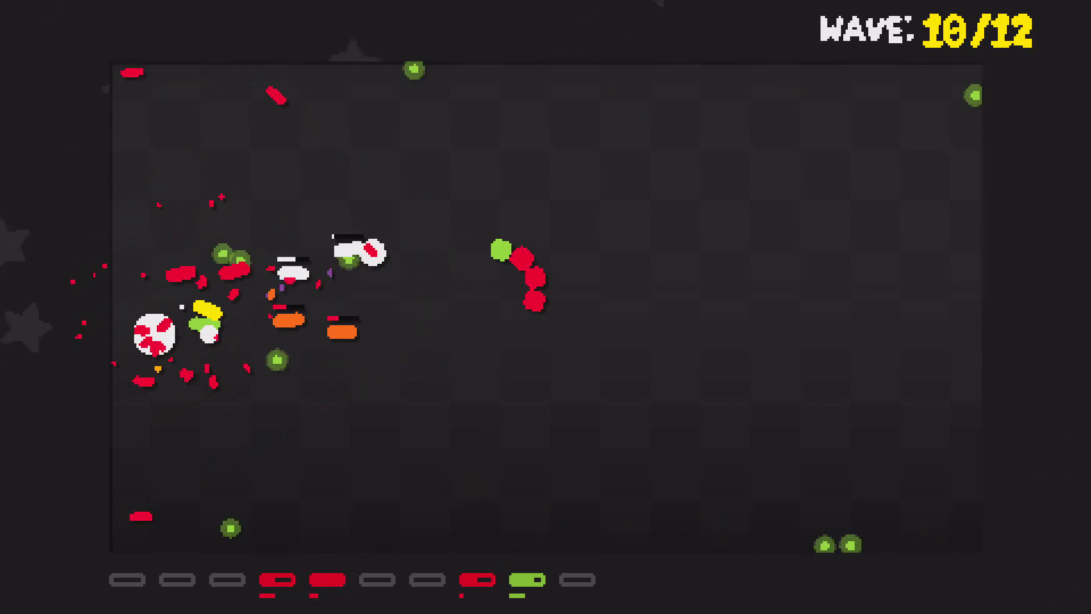
pyautogui.press('Left')
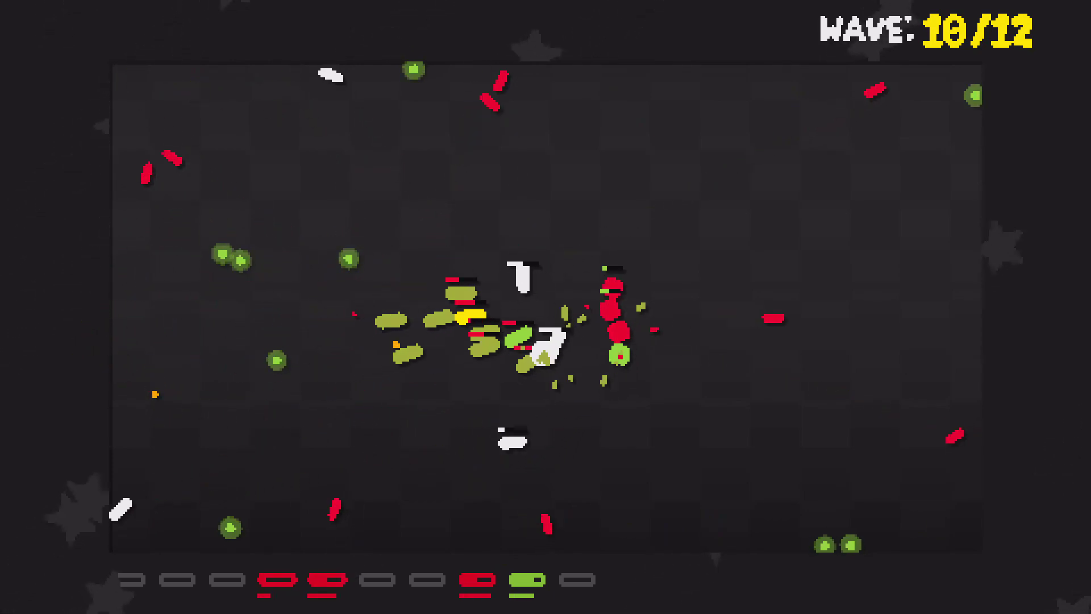
pyautogui.press('Right')
pyautogui.press('Left')
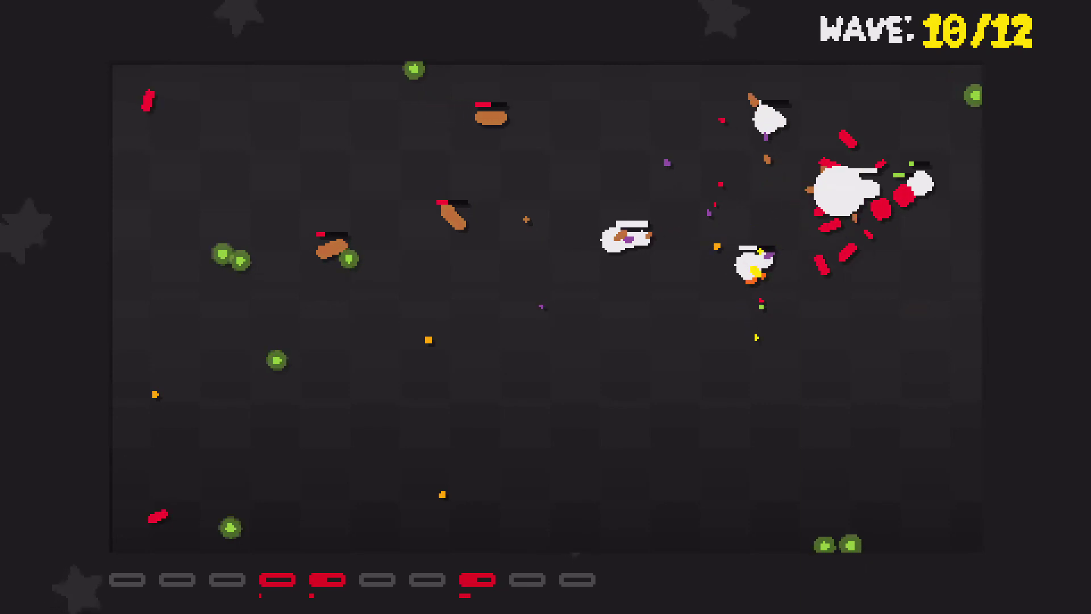
pyautogui.press('Left')
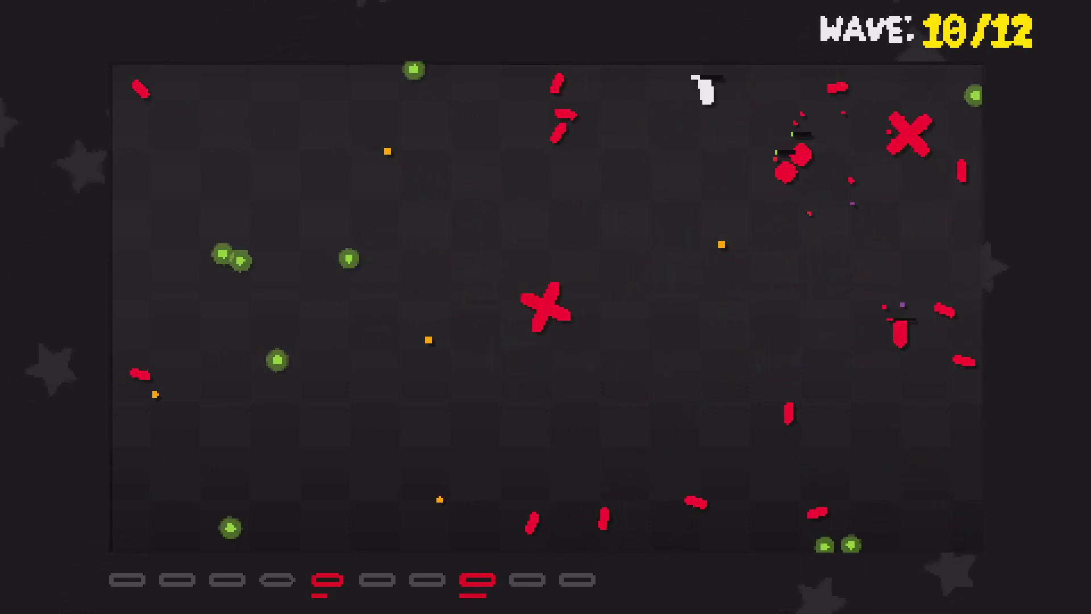
pyautogui.press('Left')
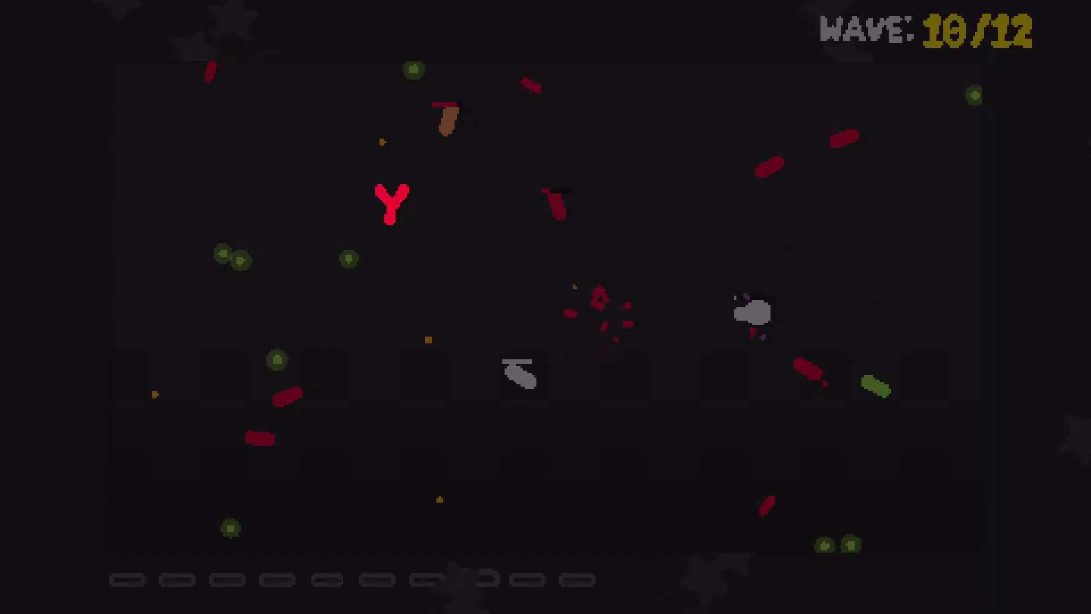